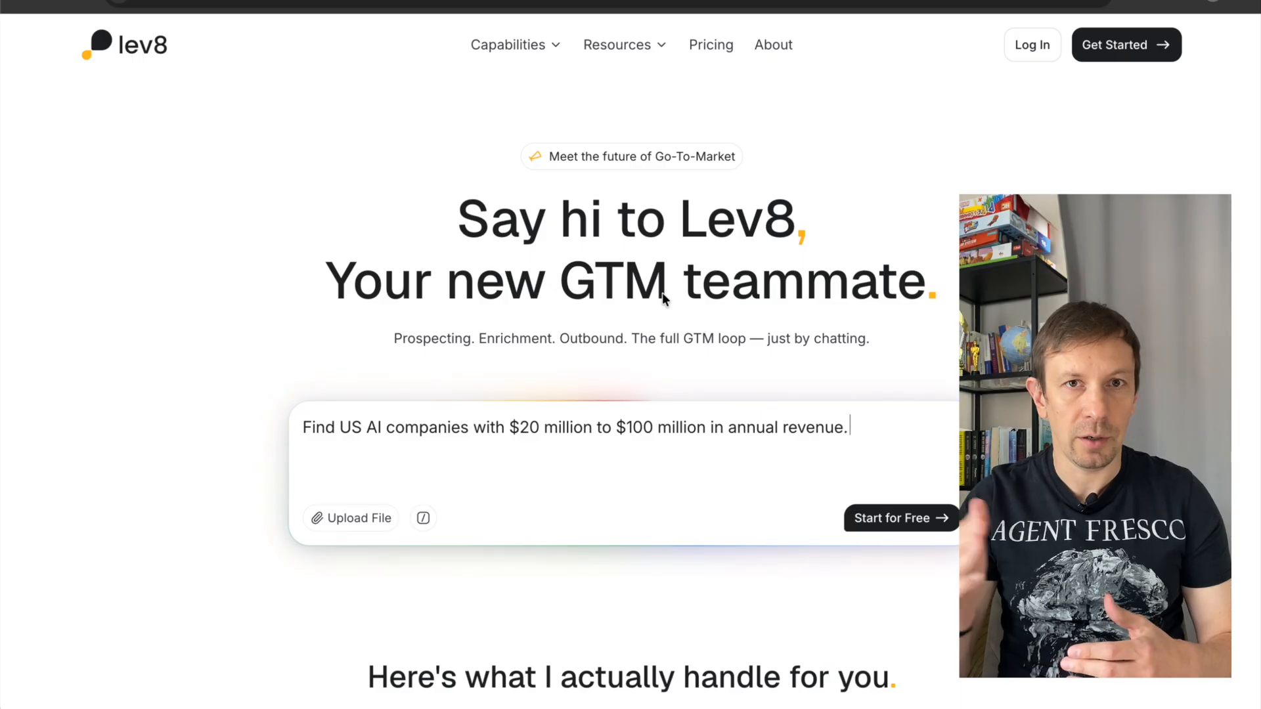
{"action": "scroll", "coordinate": [662, 293], "scroll_direction": "down", "scroll_amount": 1}
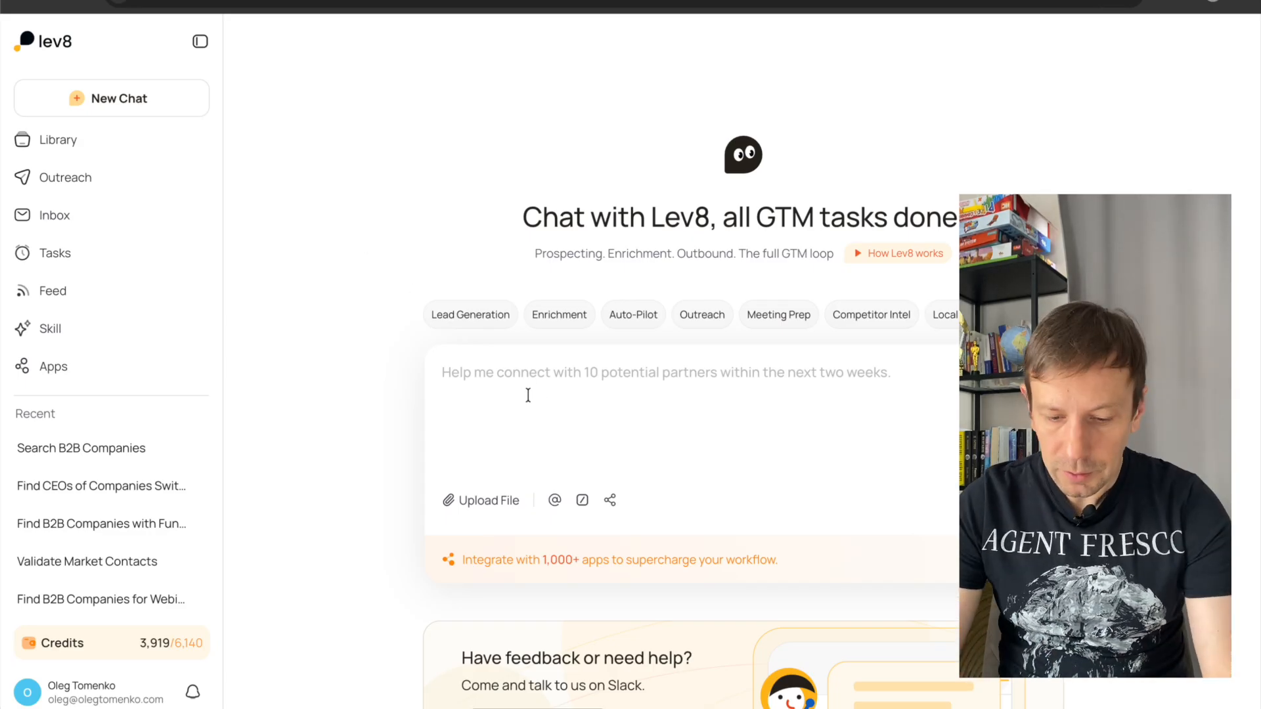
Begin the chat prompt with "Let's reach out to the B2B companies hosting webinars for their clients".
{"action": "left_click", "coordinate": [447, 372]}
{"action": "type", "text": "Ду"}
{"action": "key", "text": "BackSpace"}
{"action": "key", "text": "BackSpace"}
{"action": "type", "text": "Let's reach out to the B2B companies c"}
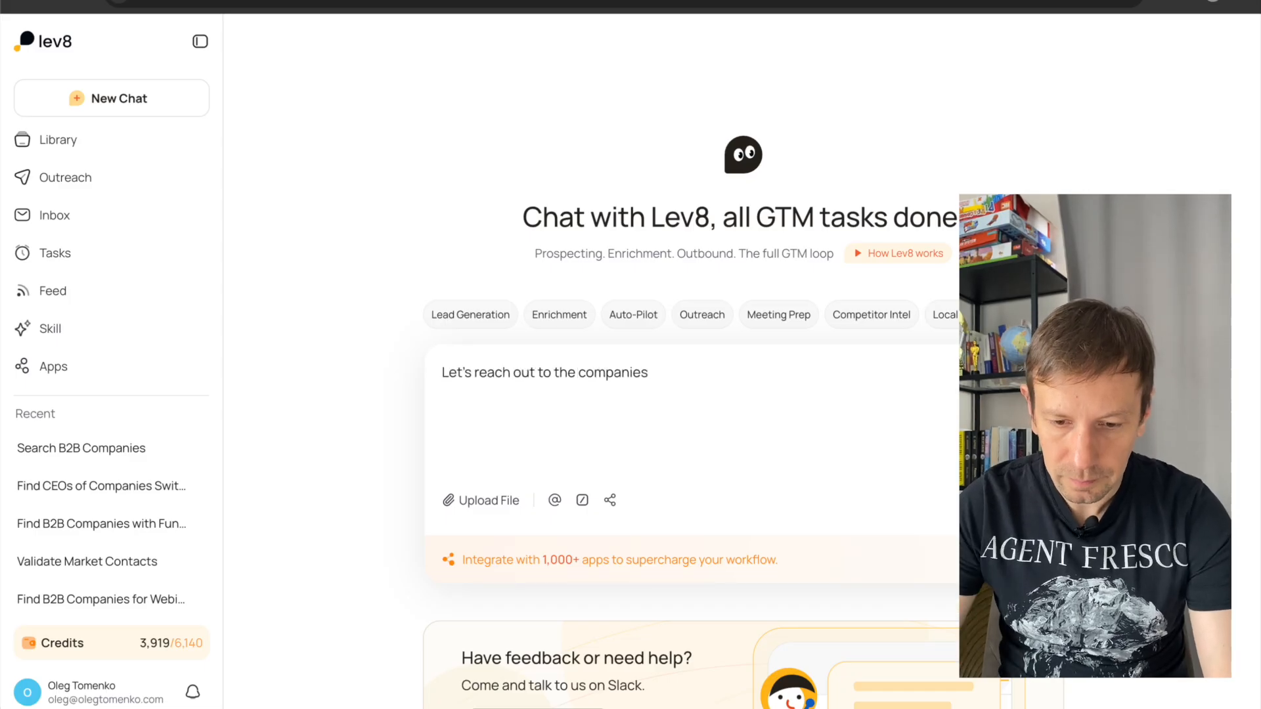
{"action": "key", "text": "BackSpace"}
{"action": "type", "text": "hosting webinars for their clients"}
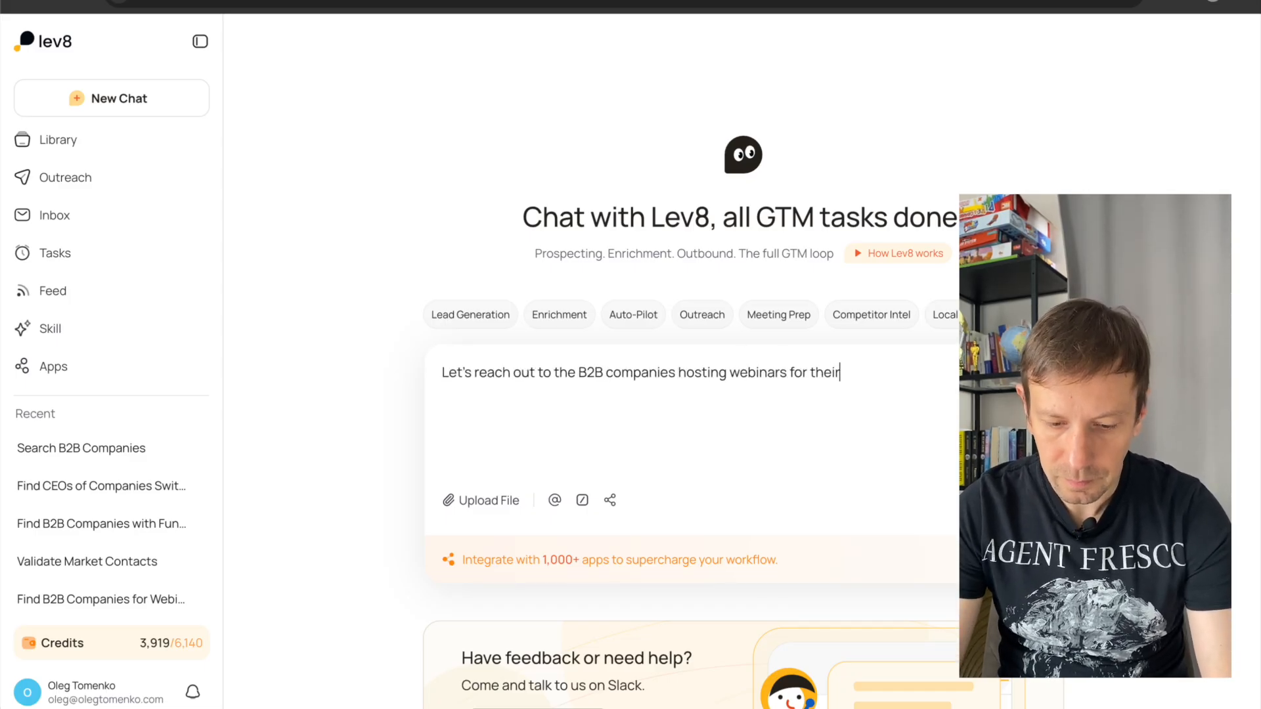
{"action": "key", "text": "shift+Return"}
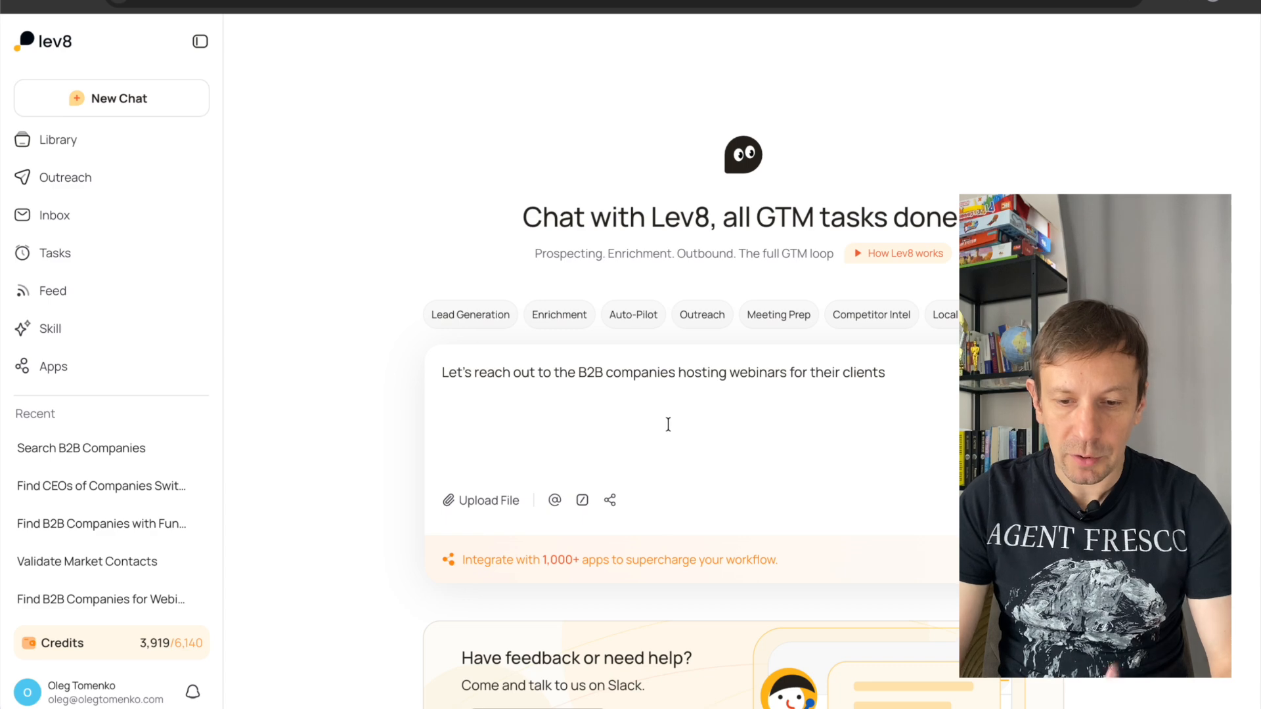
Paste the targeting criteria below the opening line: B2B, 11-500 employees, US/Europe/Canada, organizes webinars, plus the exclusions, industries and location lists.
{"action": "key", "text": "ctrl+v"}
{"action": "scroll", "coordinate": [657, 426], "scroll_direction": "down", "scroll_amount": 2}
{"action": "scroll", "coordinate": [657, 425], "scroll_direction": "up", "scroll_amount": 2}
{"action": "scroll", "coordinate": [657, 426], "scroll_direction": "down", "scroll_amount": 5}
{"action": "scroll", "coordinate": [499, 430], "scroll_direction": "up", "scroll_amount": 5}
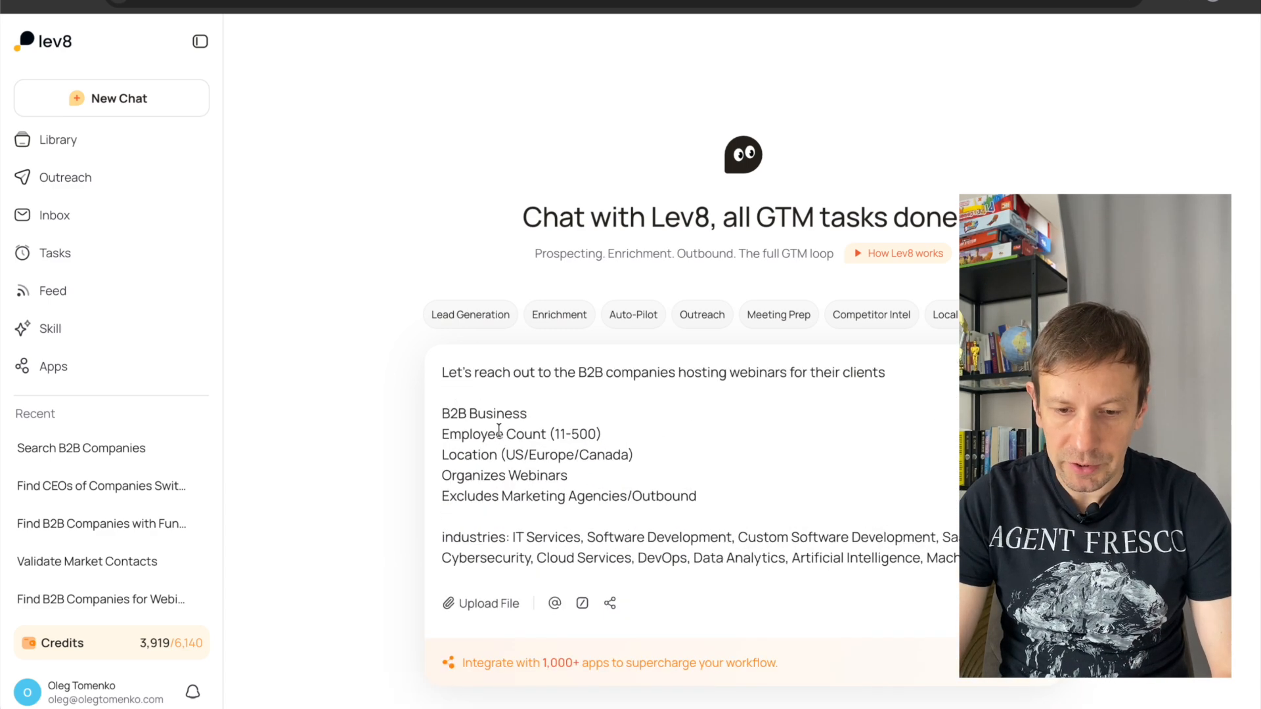
{"action": "scroll", "coordinate": [522, 440], "scroll_direction": "down", "scroll_amount": 2}
{"action": "scroll", "coordinate": [522, 440], "scroll_direction": "up", "scroll_amount": 1}
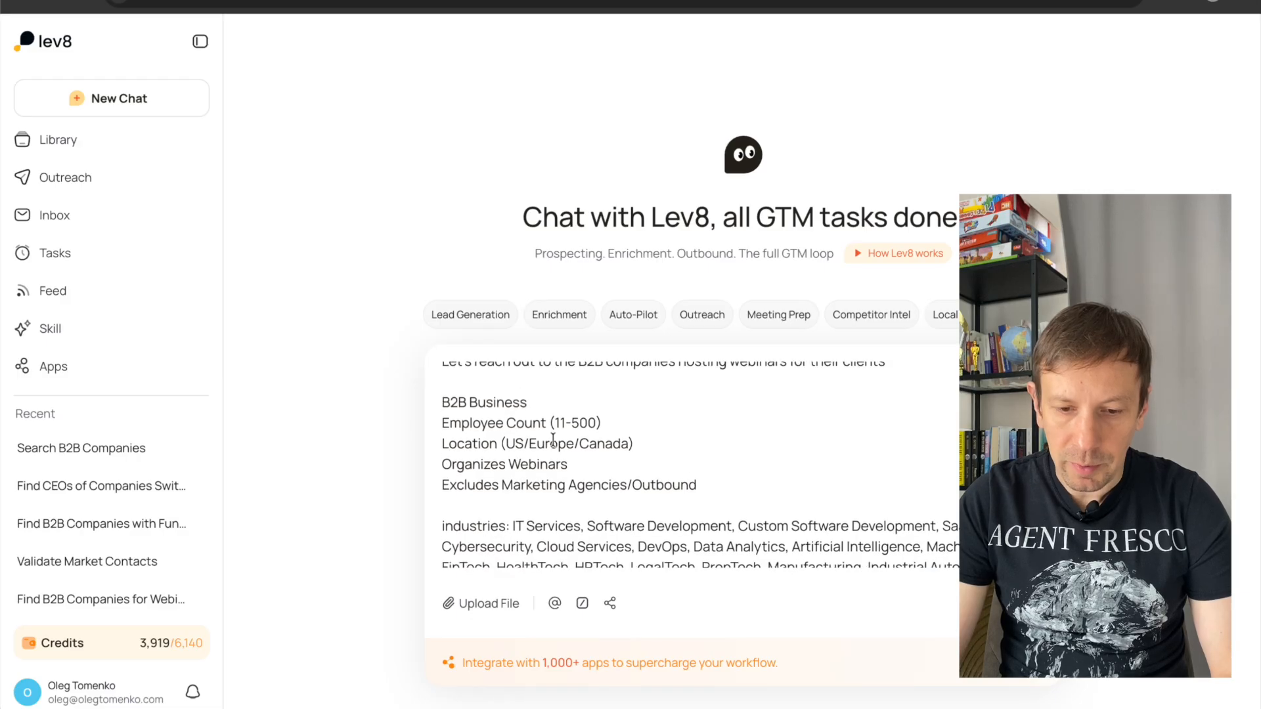
Complete the exclusion criterion so it reads "Excludes Marketing Agencies/Outbound agencies".
{"action": "scroll", "coordinate": [552, 440], "scroll_direction": "down", "scroll_amount": 1}
{"action": "left_click", "coordinate": [664, 419]}
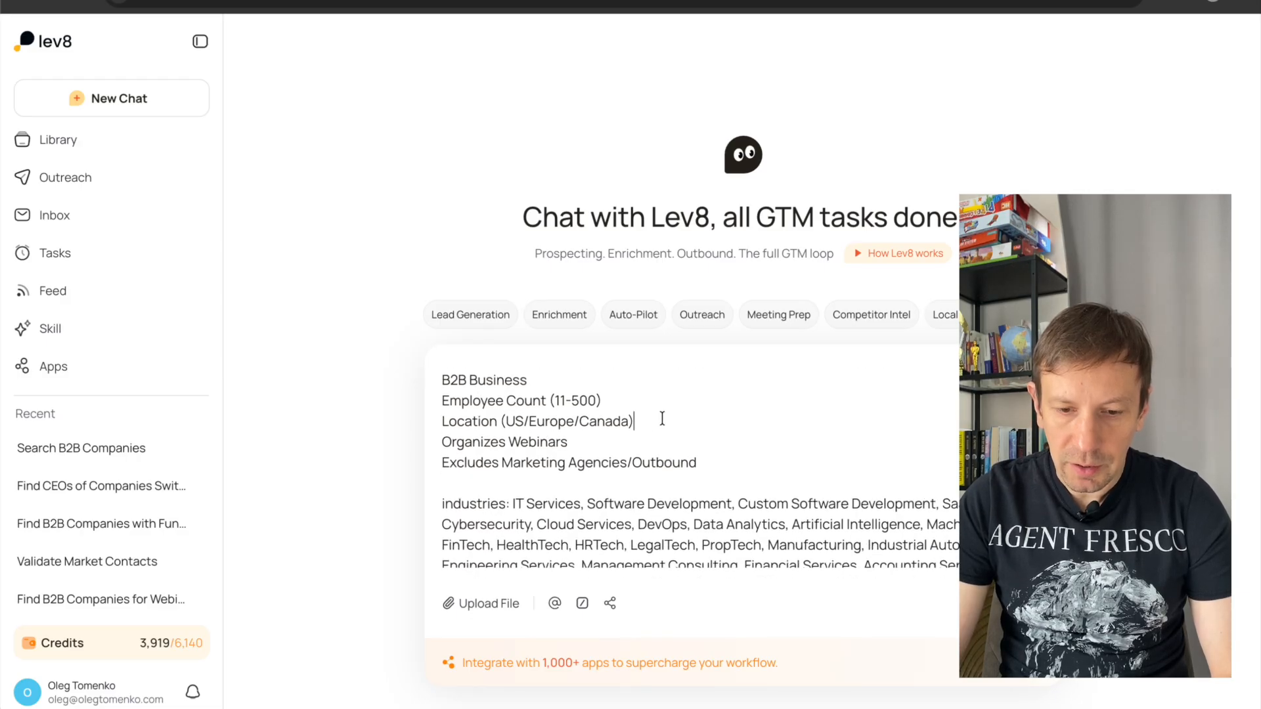
{"action": "scroll", "coordinate": [579, 467], "scroll_direction": "down", "scroll_amount": 1}
{"action": "left_click_drag", "start_coordinate": [436, 442], "coordinate": [572, 453]}
{"action": "left_click", "coordinate": [582, 446]}
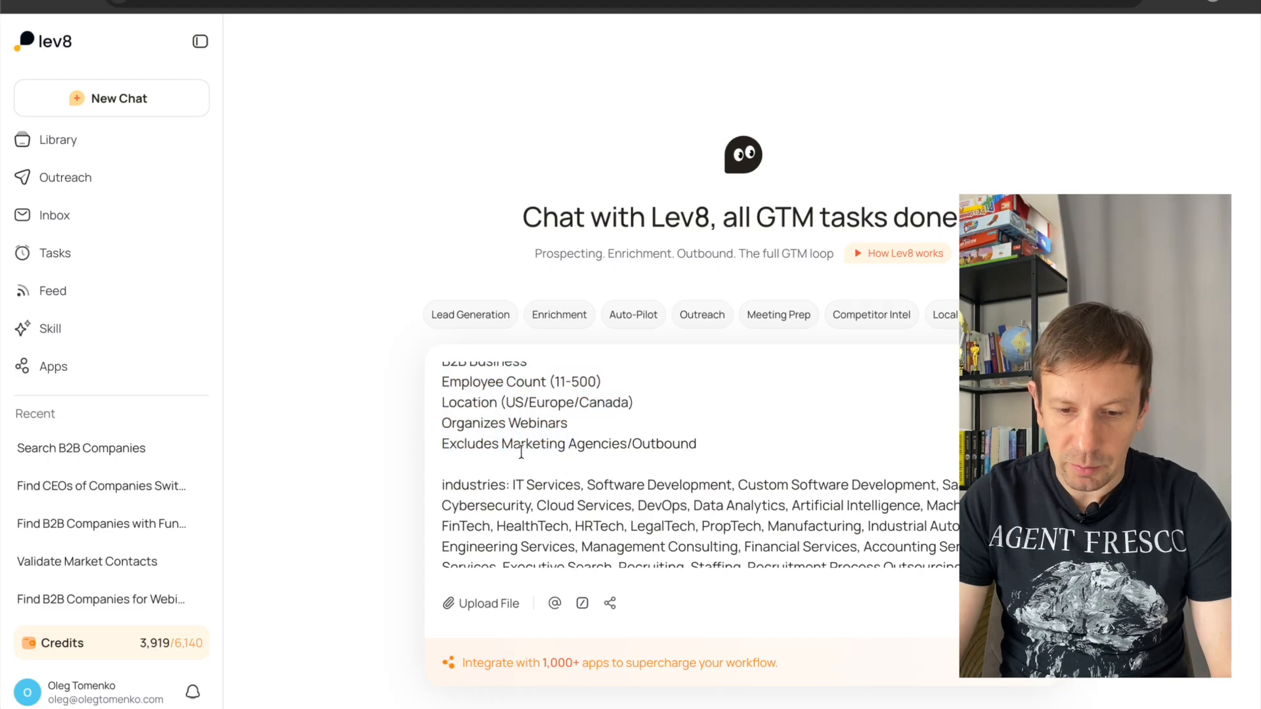
{"action": "left_click", "coordinate": [729, 446]}
{"action": "type", "text": "agencies"}
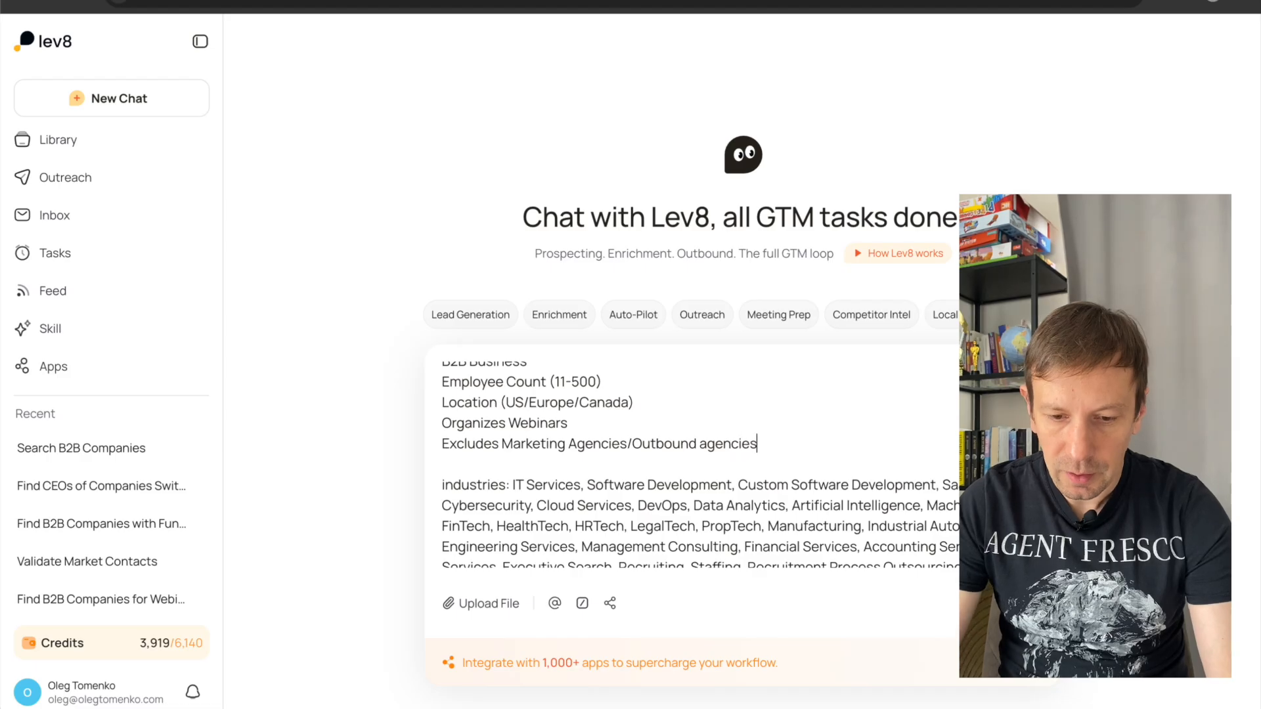
Check the industries and location lists in the prompt and submit it.
{"action": "scroll", "coordinate": [720, 447], "scroll_direction": "down", "scroll_amount": 3}
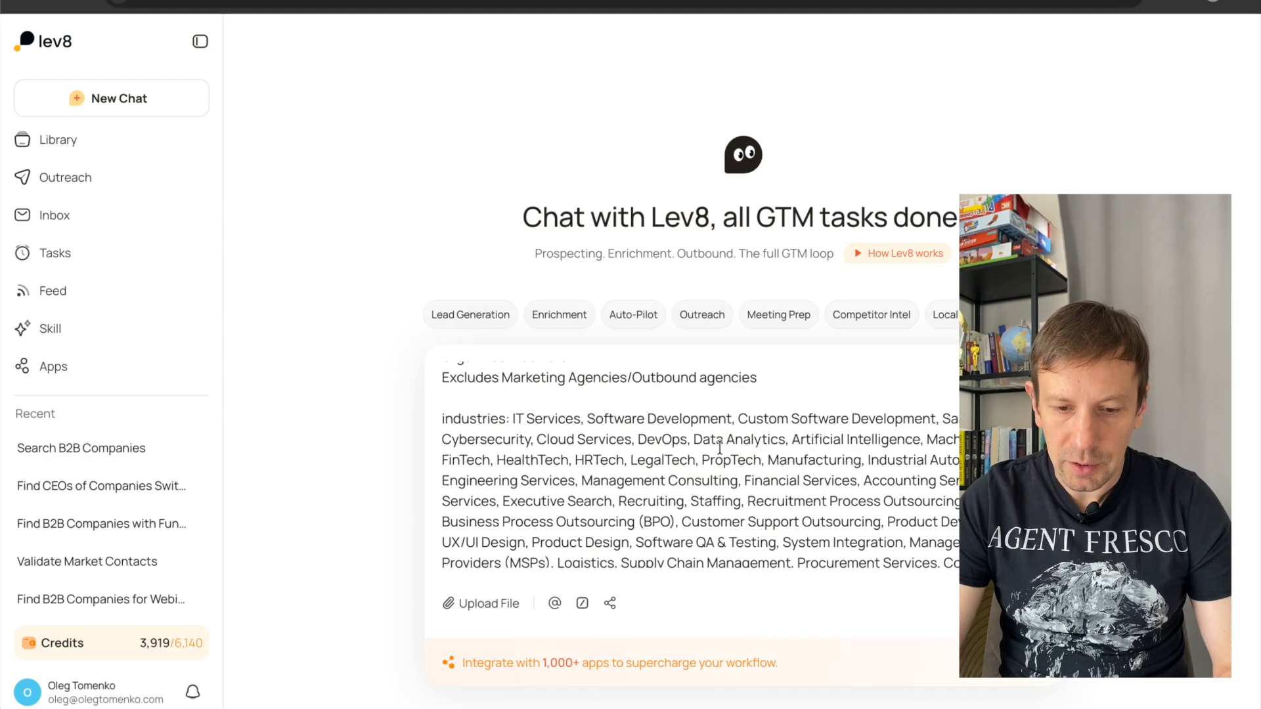
{"action": "scroll", "coordinate": [622, 444], "scroll_direction": "down", "scroll_amount": 2}
{"action": "scroll", "coordinate": [467, 418], "scroll_direction": "down", "scroll_amount": 8}
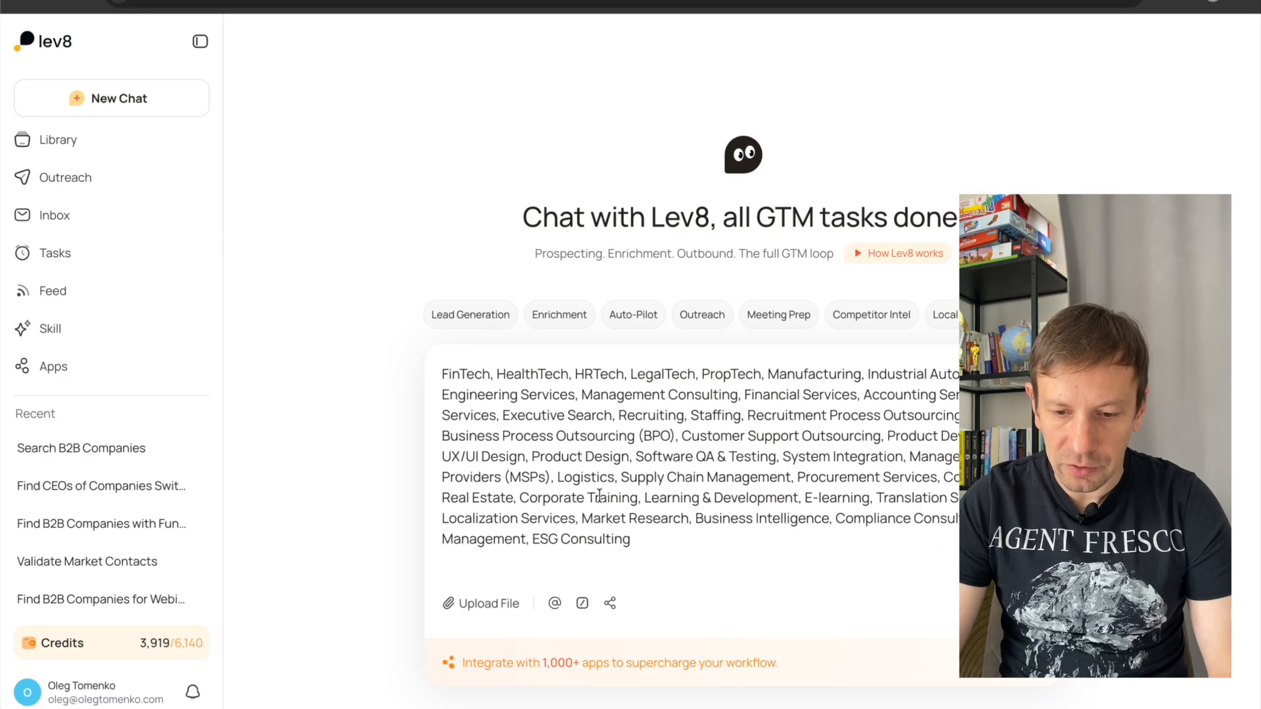
{"action": "scroll", "coordinate": [599, 496], "scroll_direction": "down", "scroll_amount": 2}
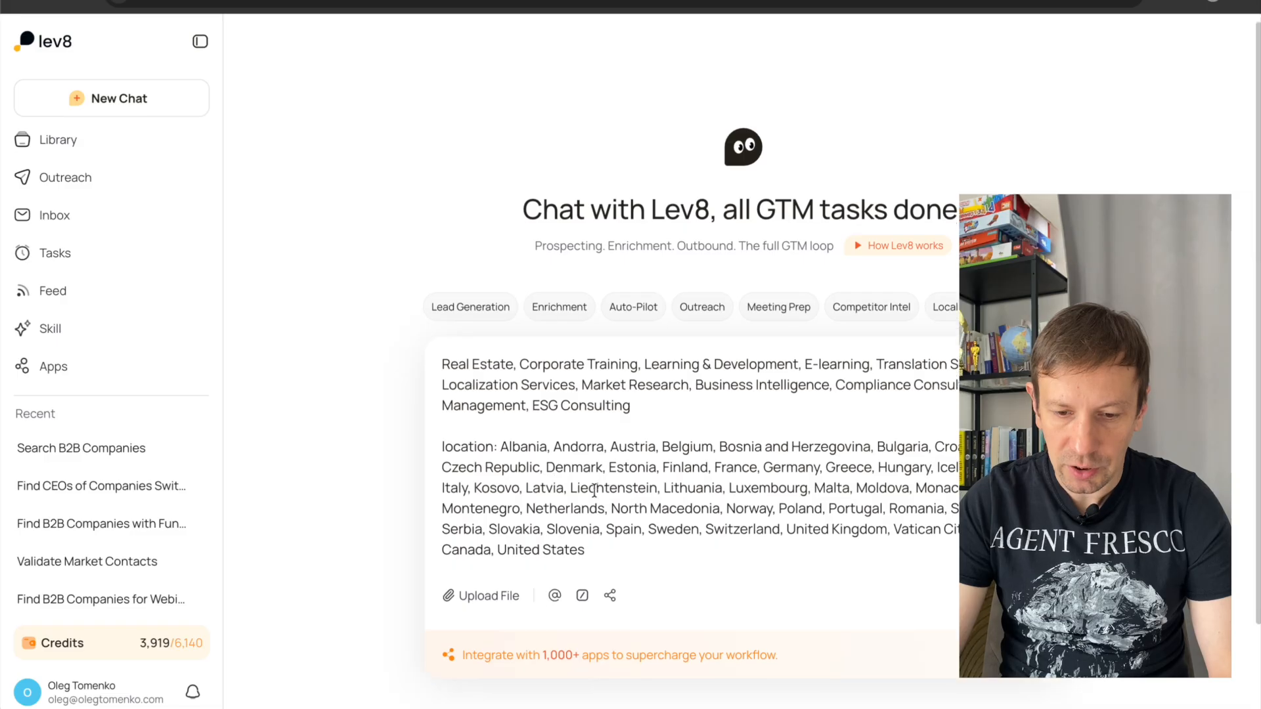
{"action": "scroll", "coordinate": [630, 493], "scroll_direction": "up", "scroll_amount": 10}
{"action": "scroll", "coordinate": [630, 492], "scroll_direction": "up", "scroll_amount": 3}
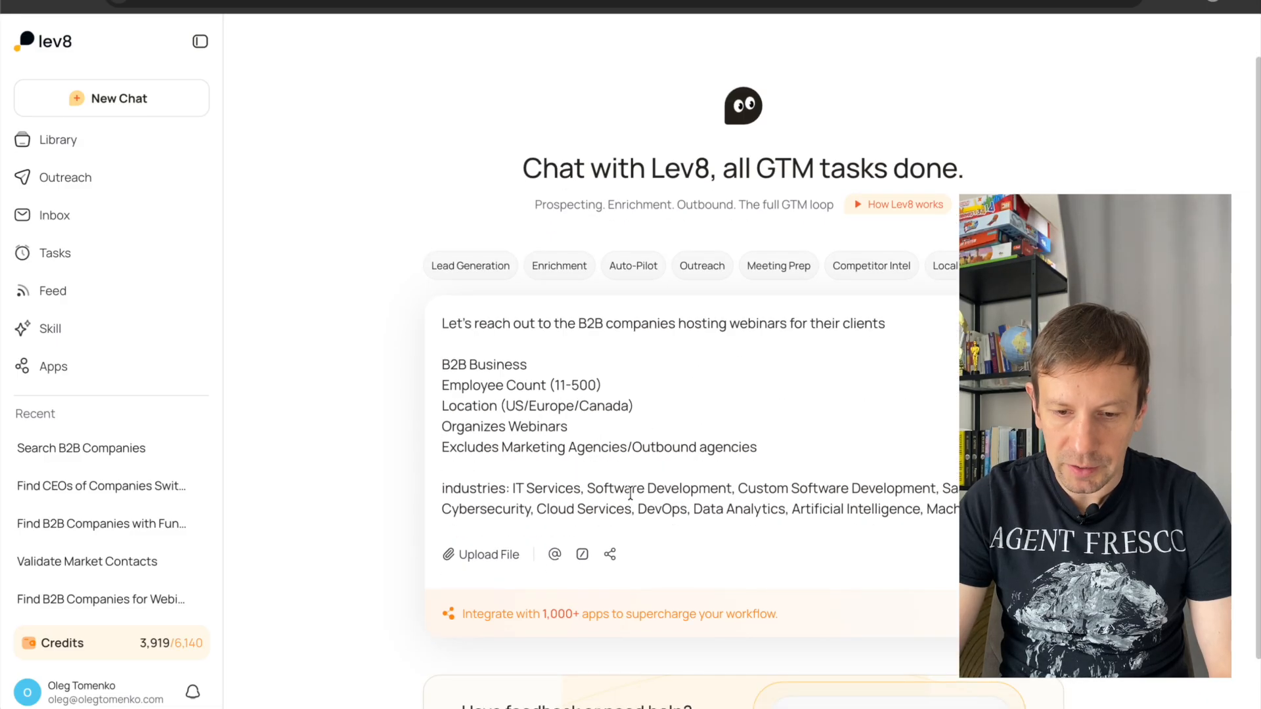
{"action": "scroll", "coordinate": [632, 445], "scroll_direction": "down", "scroll_amount": 10}
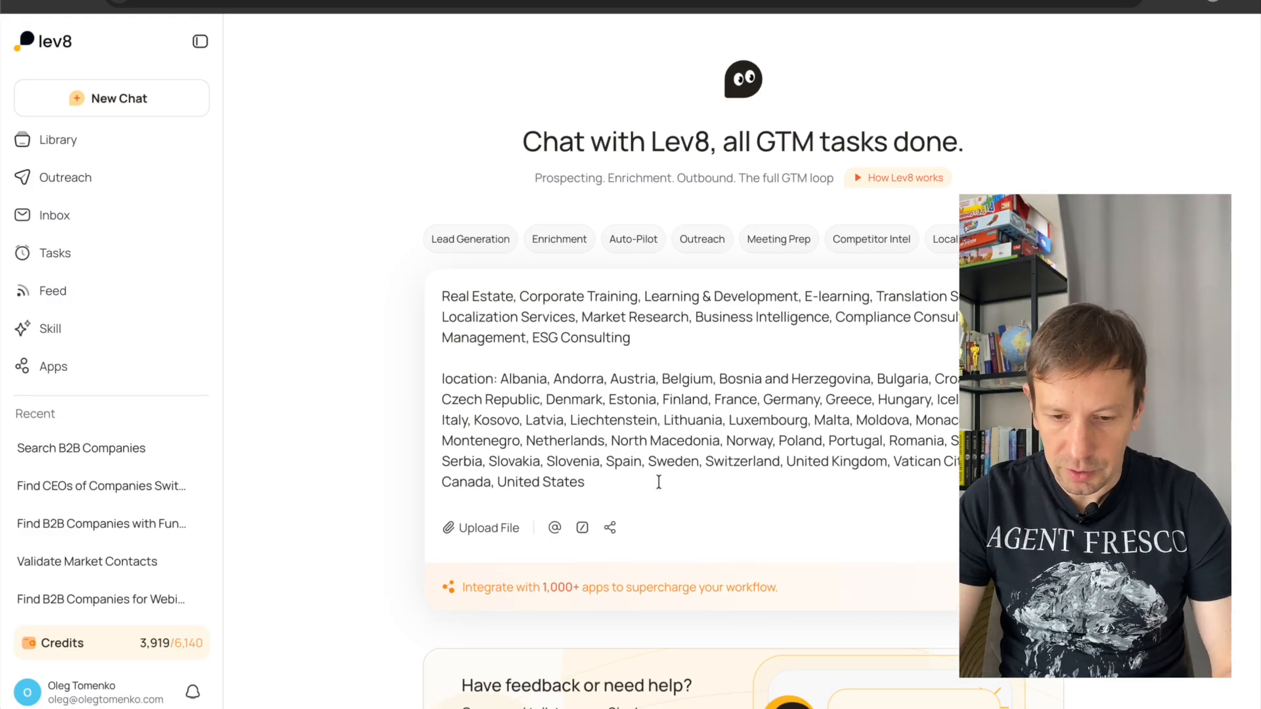
{"action": "scroll", "coordinate": [656, 489], "scroll_direction": "up", "scroll_amount": 10}
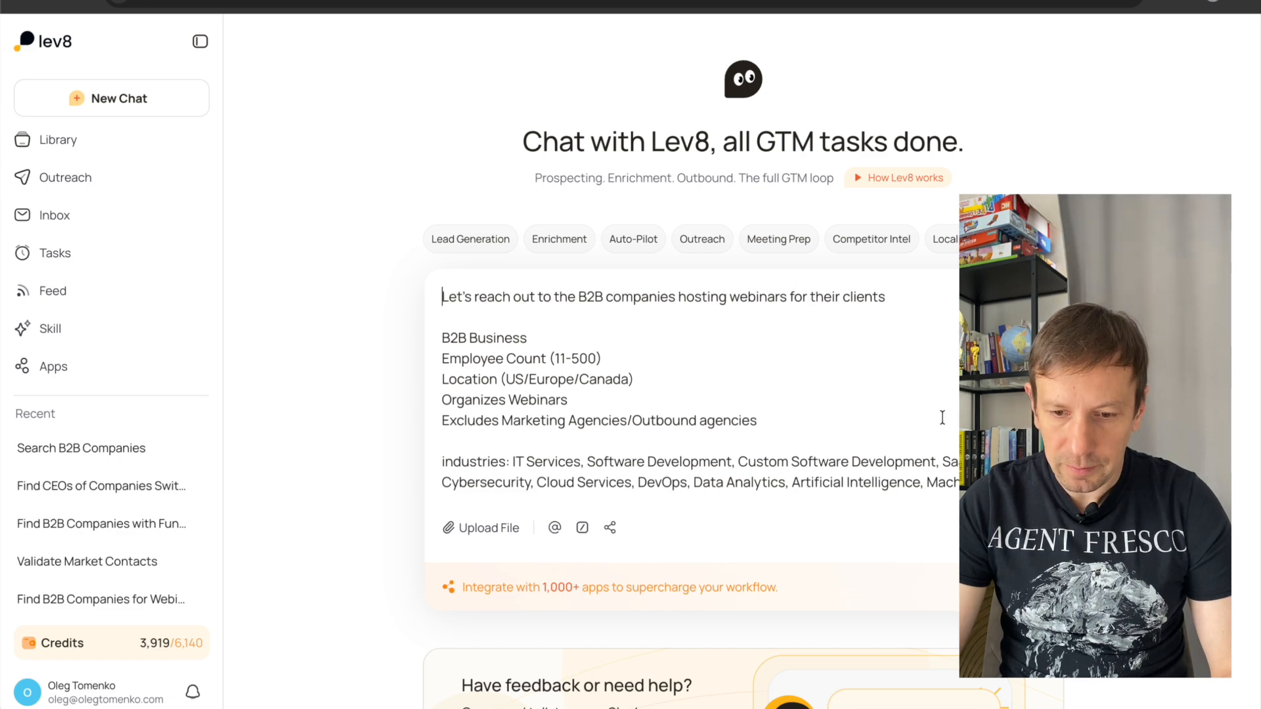
{"action": "key", "text": "Return"}
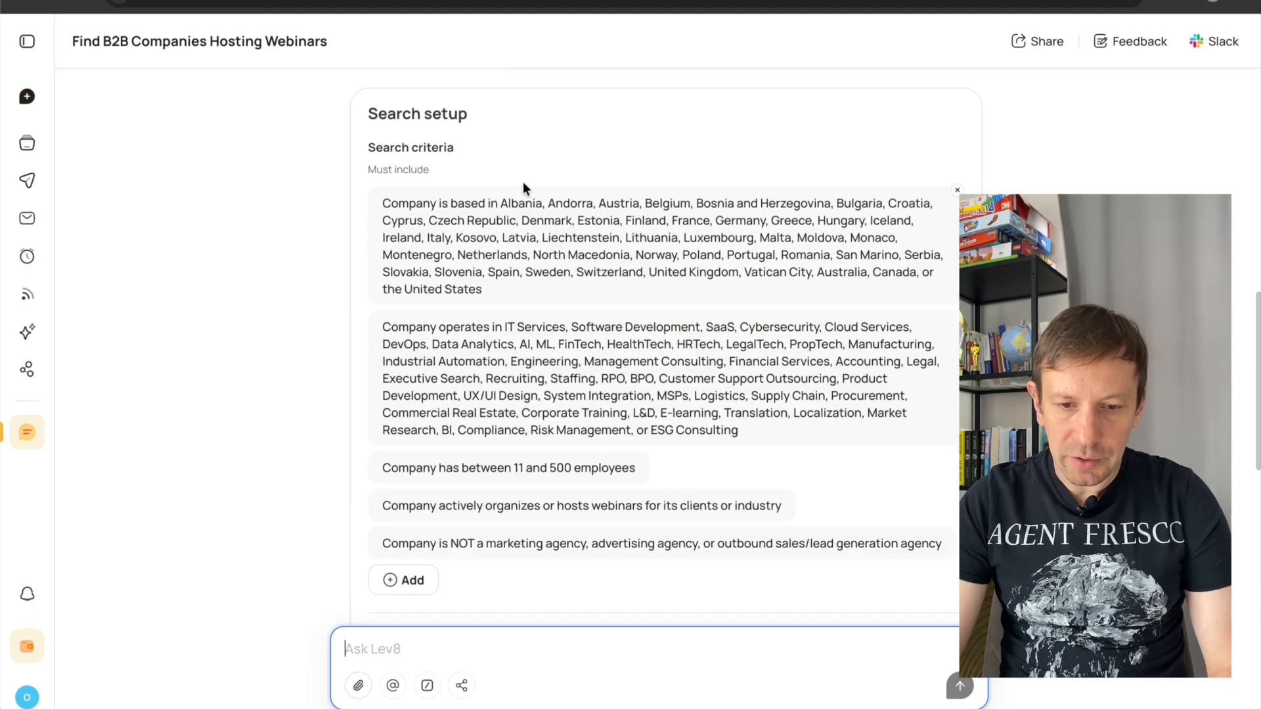
Review the proposed search setup, including its location, industry, employee count, webinar and agency-exclusion criteria and the result count options.
{"action": "scroll", "coordinate": [545, 276], "scroll_direction": "down", "scroll_amount": 3}
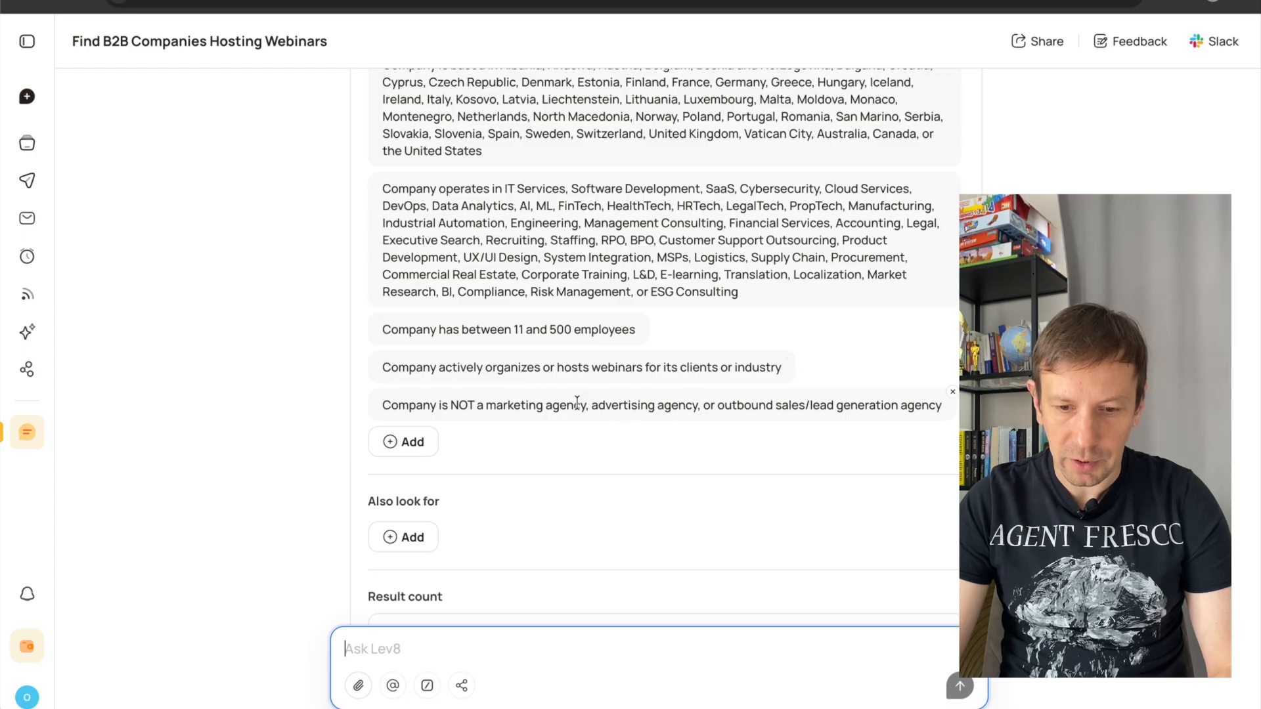
{"action": "scroll", "coordinate": [651, 408], "scroll_direction": "down", "scroll_amount": 1}
{"action": "scroll", "coordinate": [651, 412], "scroll_direction": "up", "scroll_amount": 5}
{"action": "scroll", "coordinate": [651, 411], "scroll_direction": "down", "scroll_amount": 2}
{"action": "scroll", "coordinate": [650, 407], "scroll_direction": "down", "scroll_amount": 3}
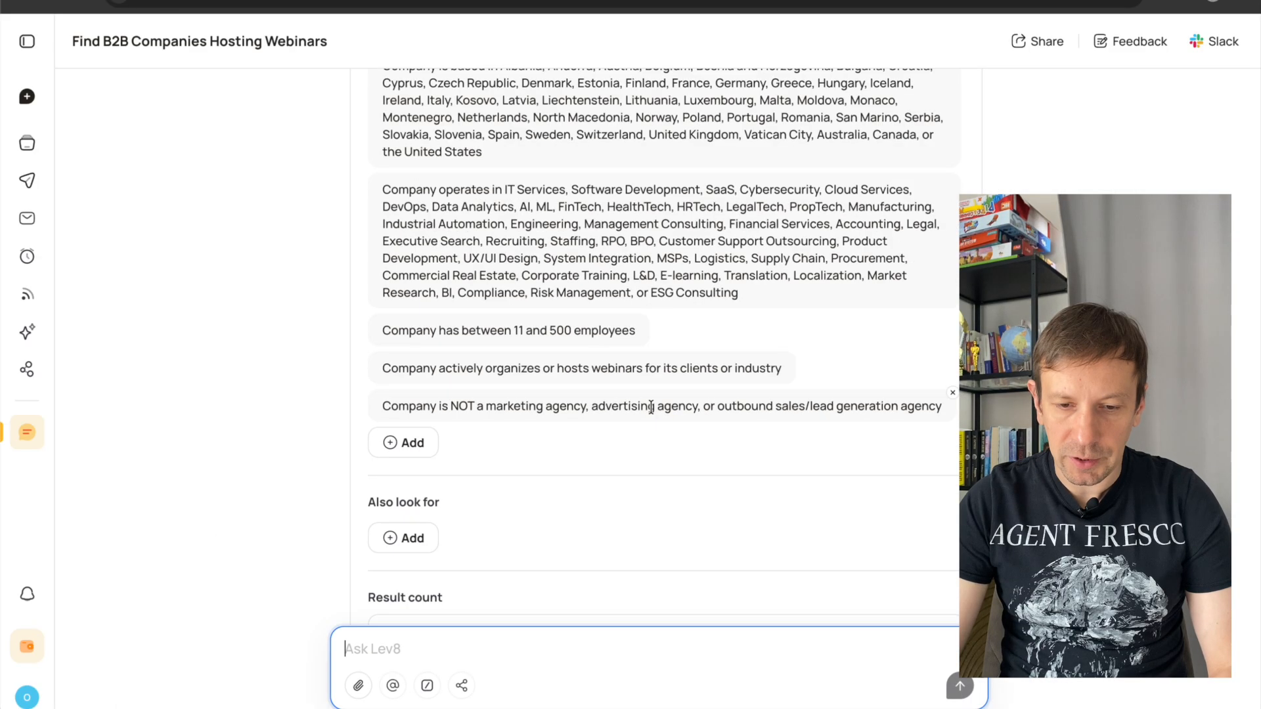
{"action": "scroll", "coordinate": [650, 407], "scroll_direction": "up", "scroll_amount": 3}
{"action": "scroll", "coordinate": [687, 415], "scroll_direction": "down", "scroll_amount": 4}
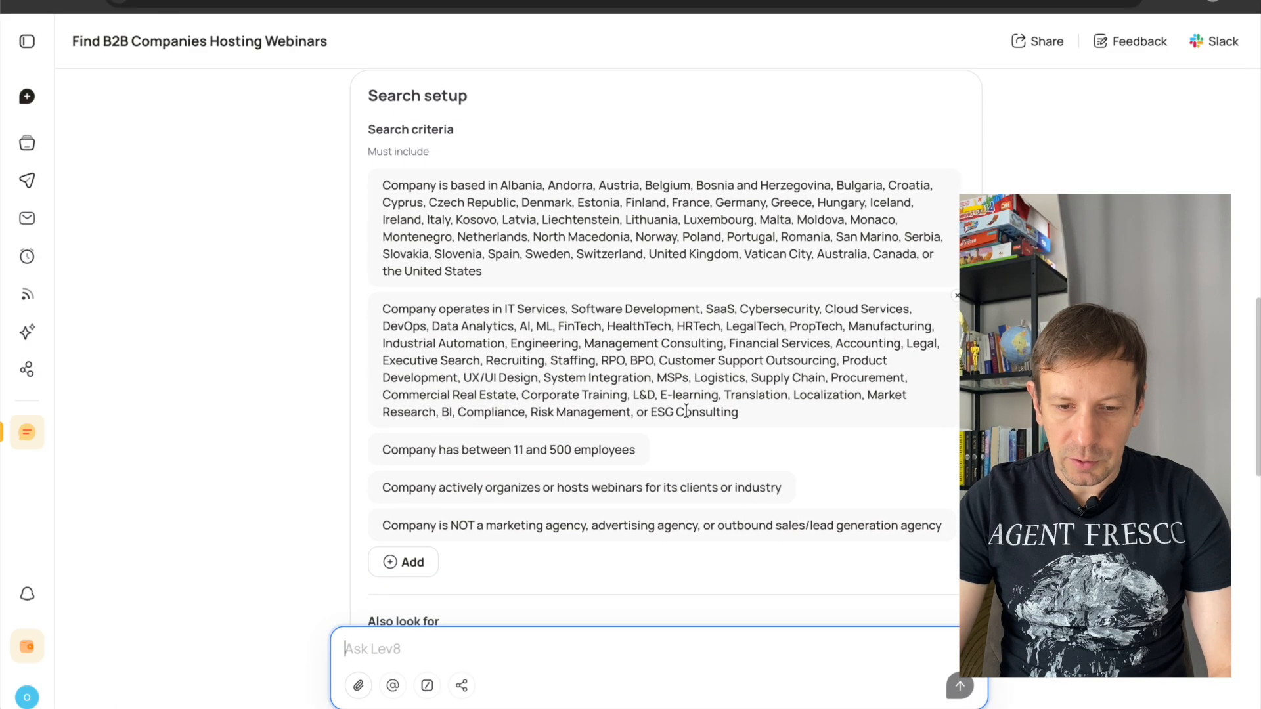
{"action": "scroll", "coordinate": [687, 415], "scroll_direction": "down", "scroll_amount": 4}
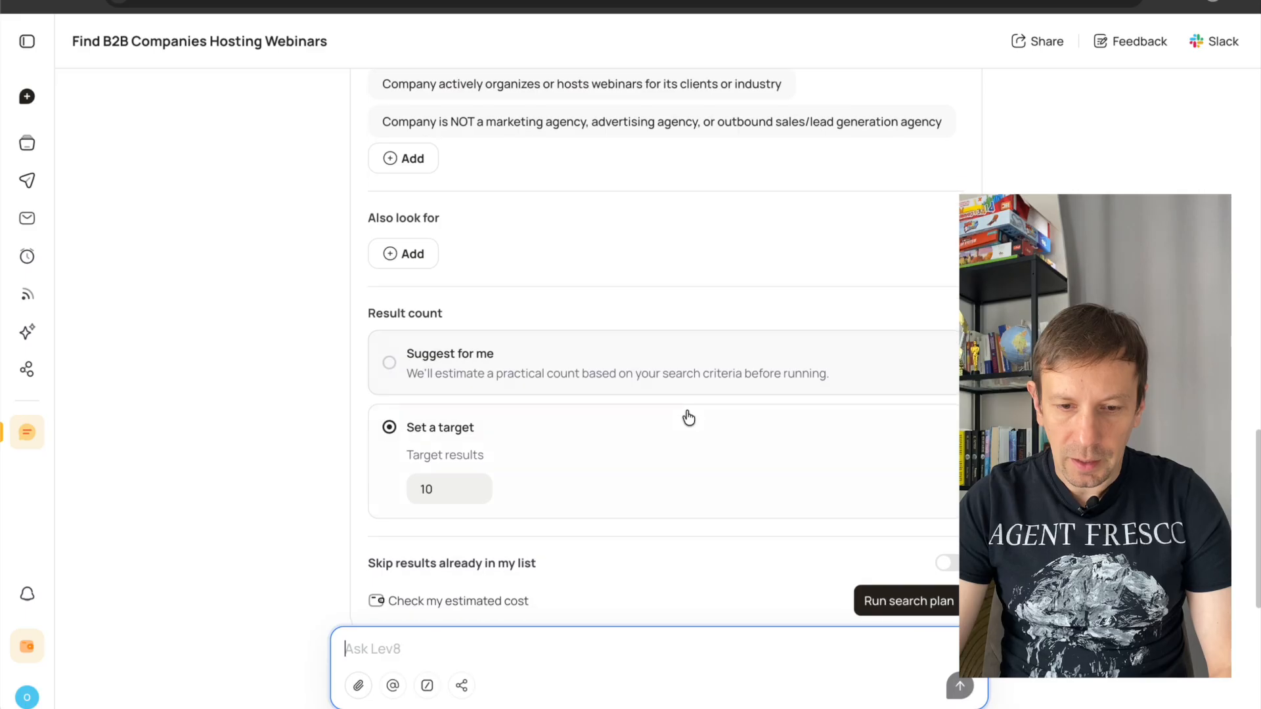
{"action": "scroll", "coordinate": [687, 415], "scroll_direction": "up", "scroll_amount": 3}
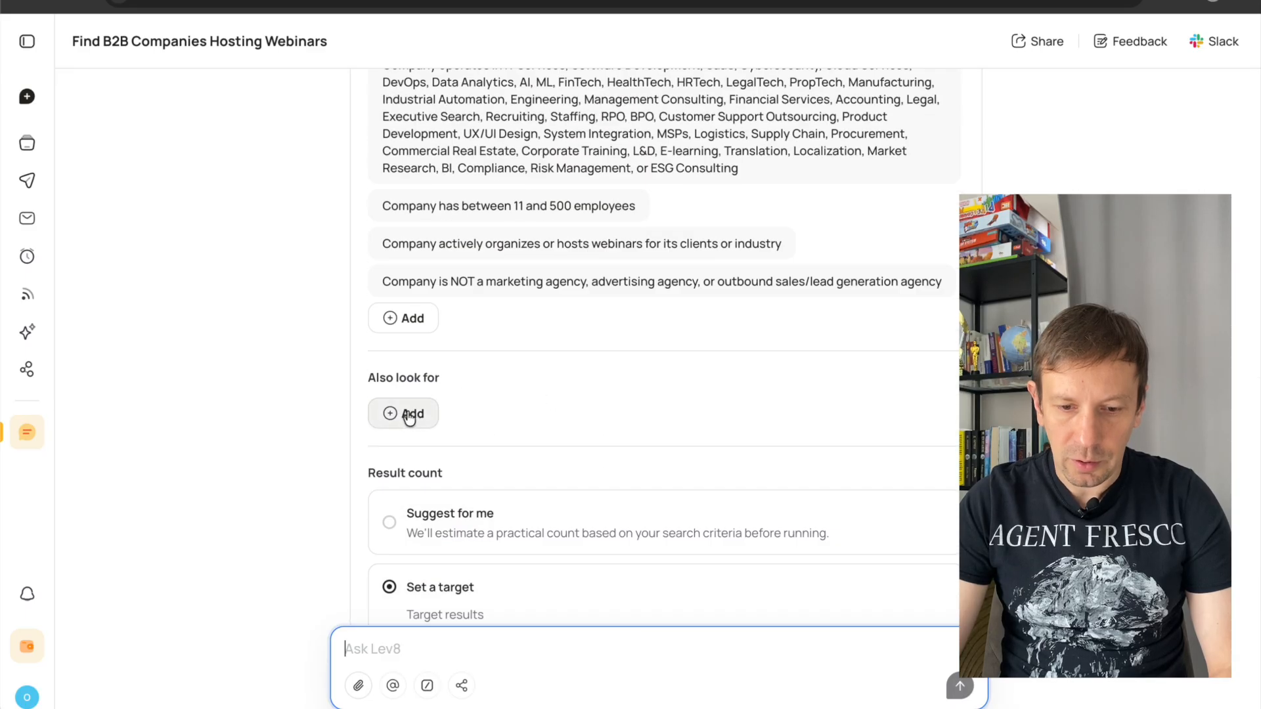
Set the target results to 100 and run the search plan.
{"action": "scroll", "coordinate": [510, 419], "scroll_direction": "down", "scroll_amount": 4}
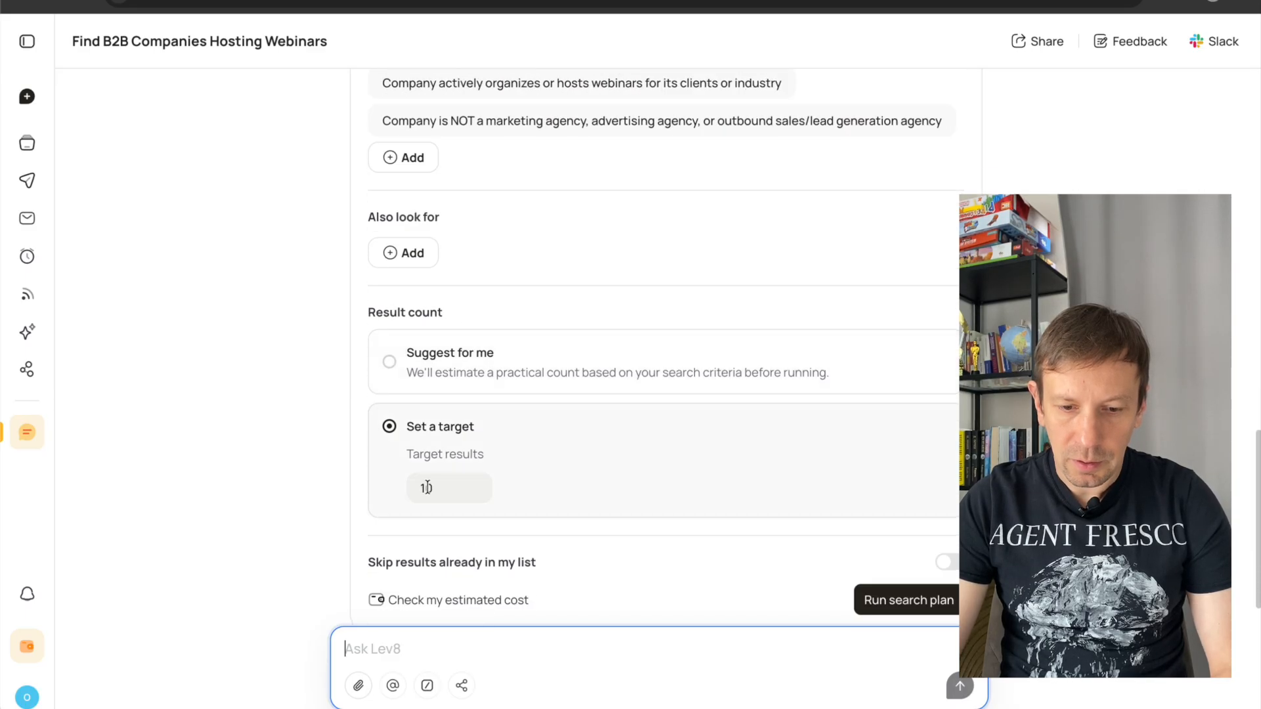
{"action": "double_click", "coordinate": [427, 487]}
{"action": "type", "text": "100"}
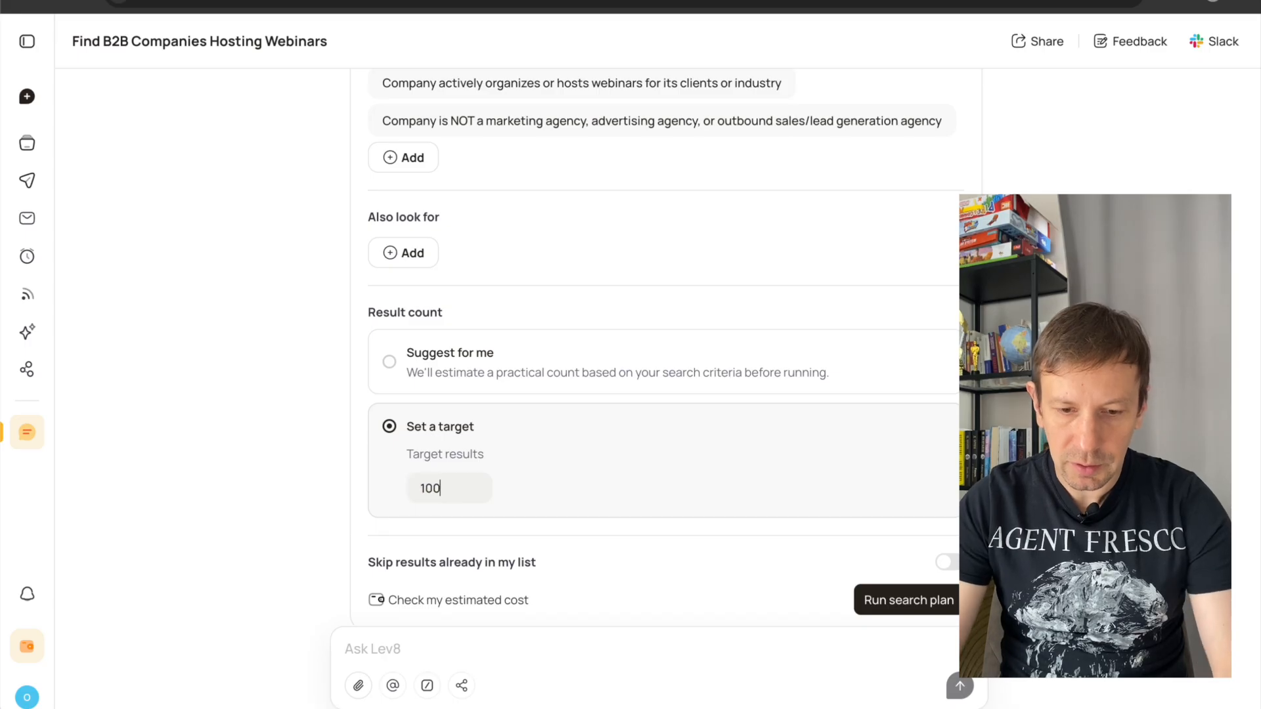
{"action": "scroll", "coordinate": [763, 525], "scroll_direction": "down", "scroll_amount": 1}
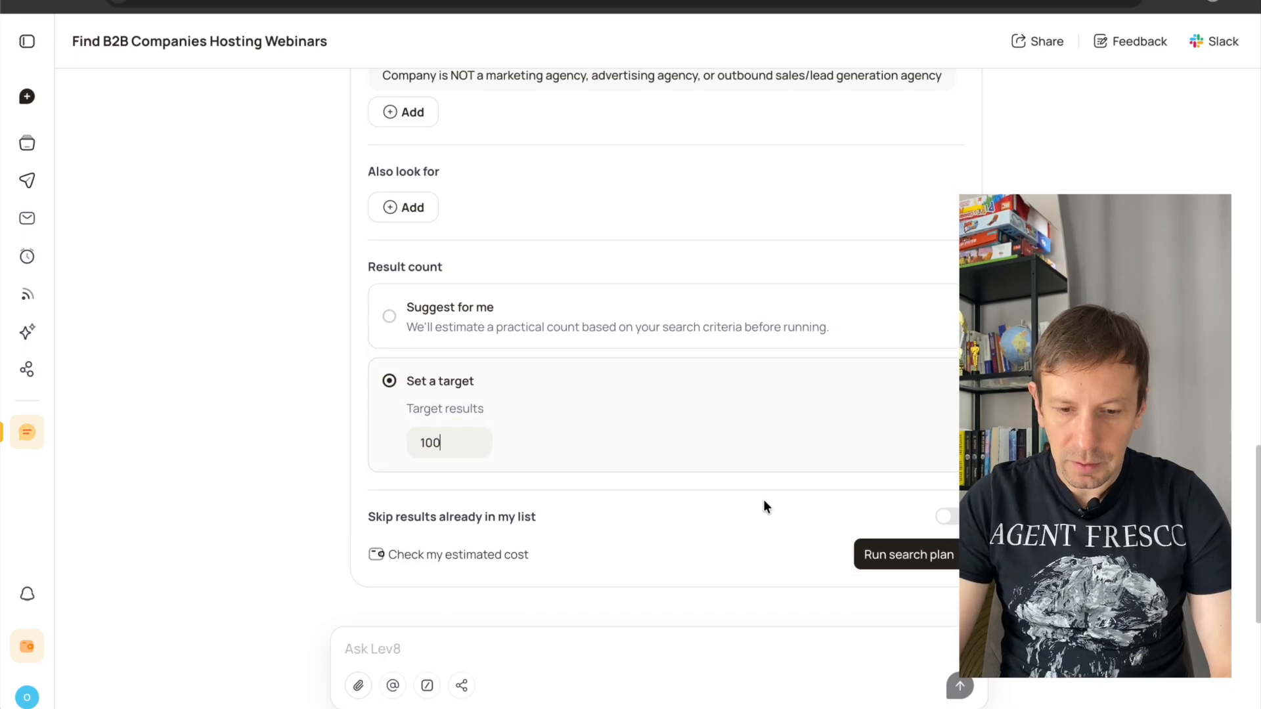
{"action": "left_click", "coordinate": [903, 555]}
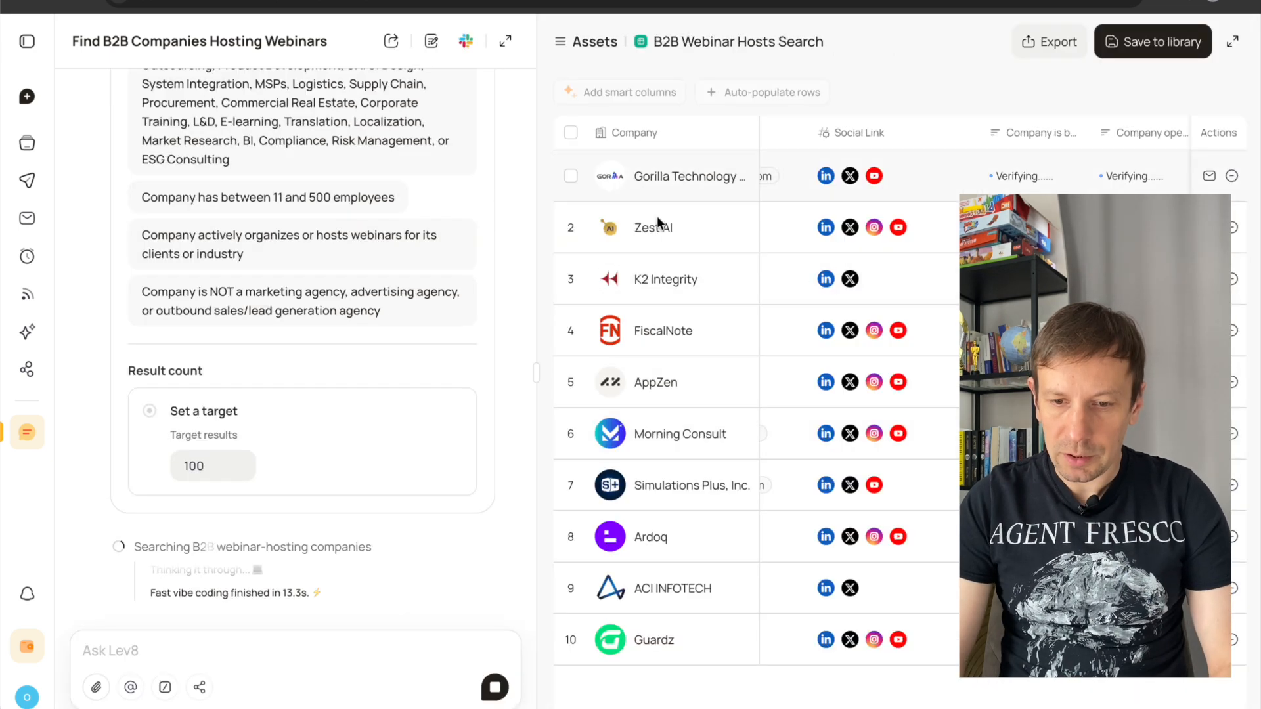
Examine the B2B Webinar Hosts Search table's match and score columns across the companies, and read the summary with suggested outreach steps.
{"action": "scroll", "coordinate": [901, 443], "scroll_direction": "right", "scroll_amount": 3}
{"action": "scroll", "coordinate": [900, 443], "scroll_direction": "right", "scroll_amount": 2}
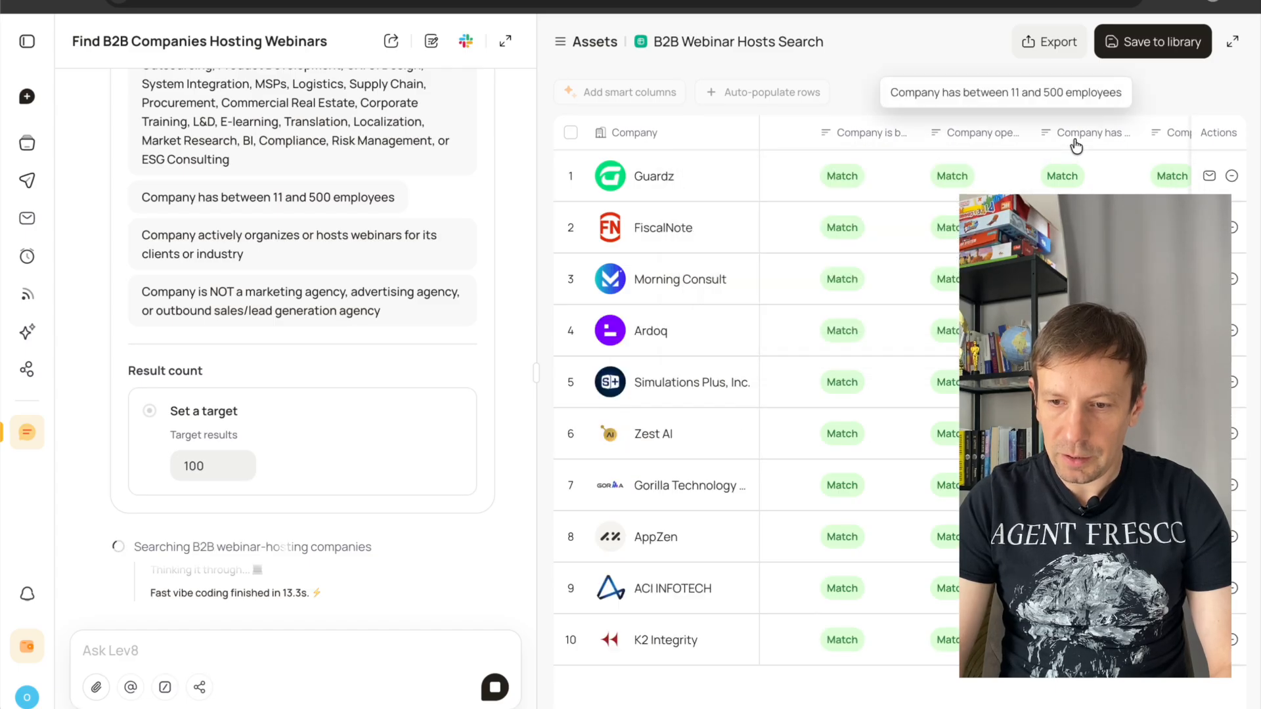
{"action": "scroll", "coordinate": [1080, 150], "scroll_direction": "right", "scroll_amount": 10}
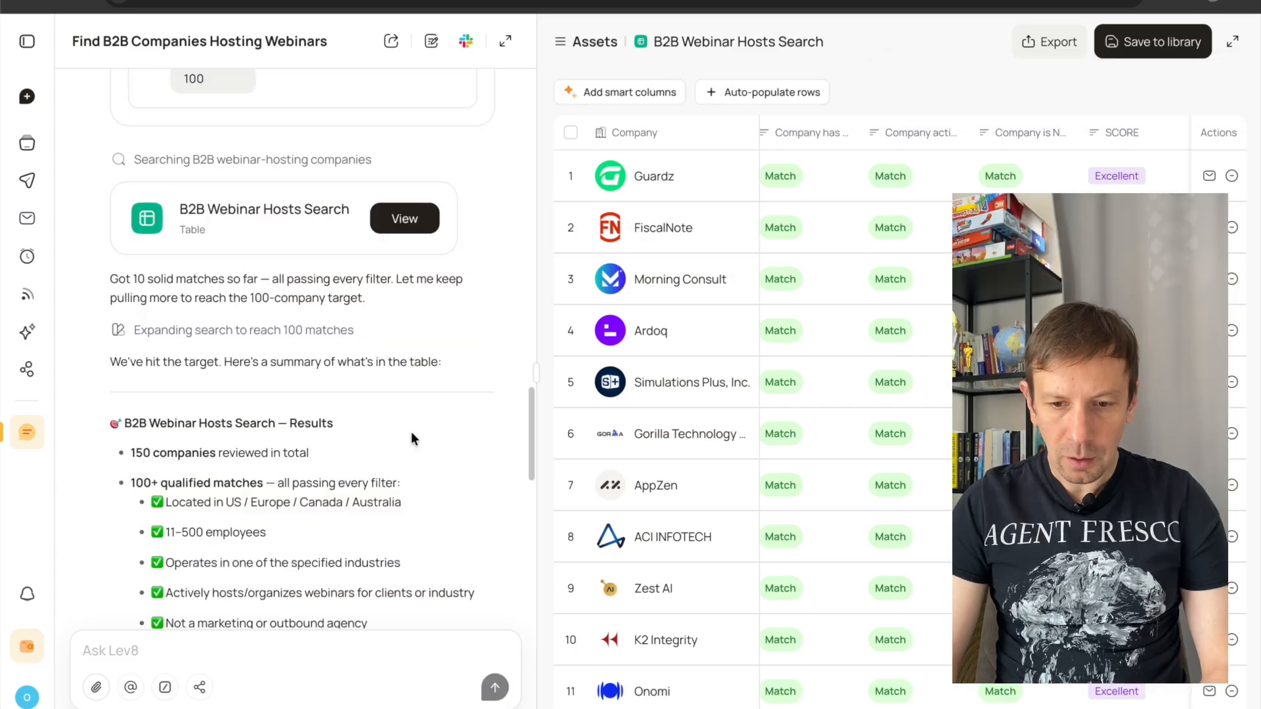
{"action": "scroll", "coordinate": [896, 461], "scroll_direction": "down", "scroll_amount": 8}
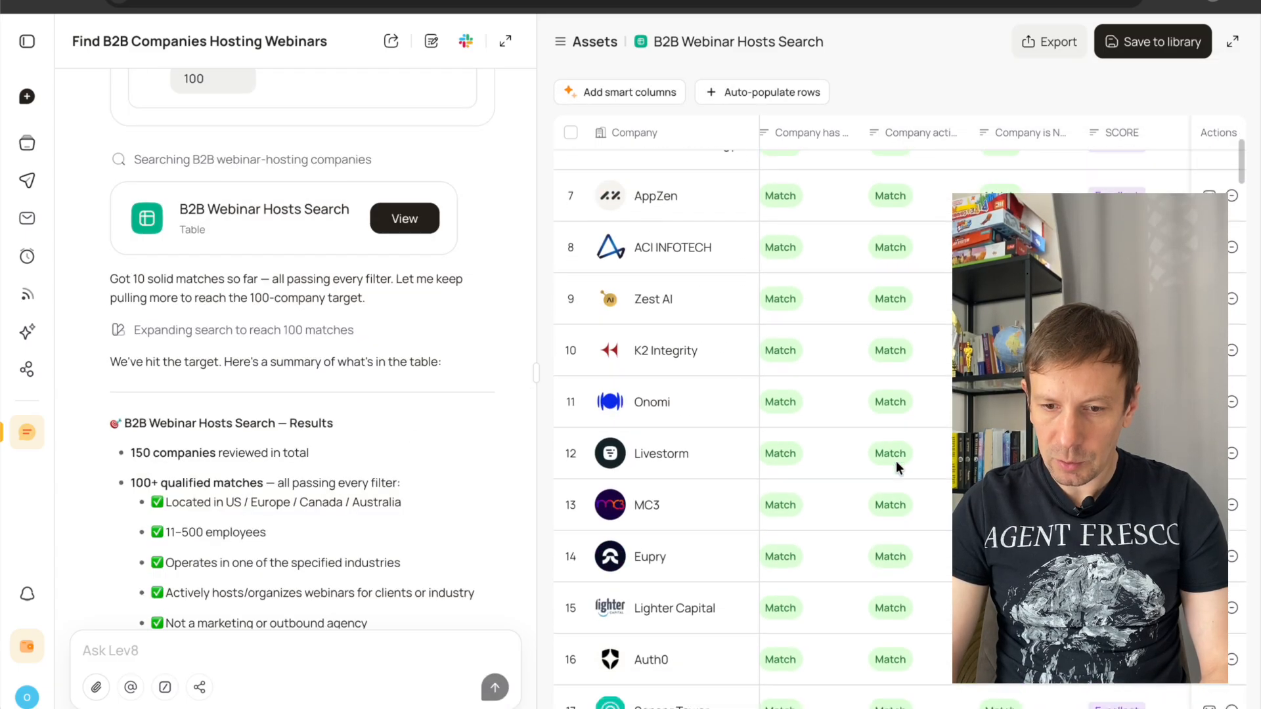
{"action": "scroll", "coordinate": [896, 461], "scroll_direction": "down", "scroll_amount": 13}
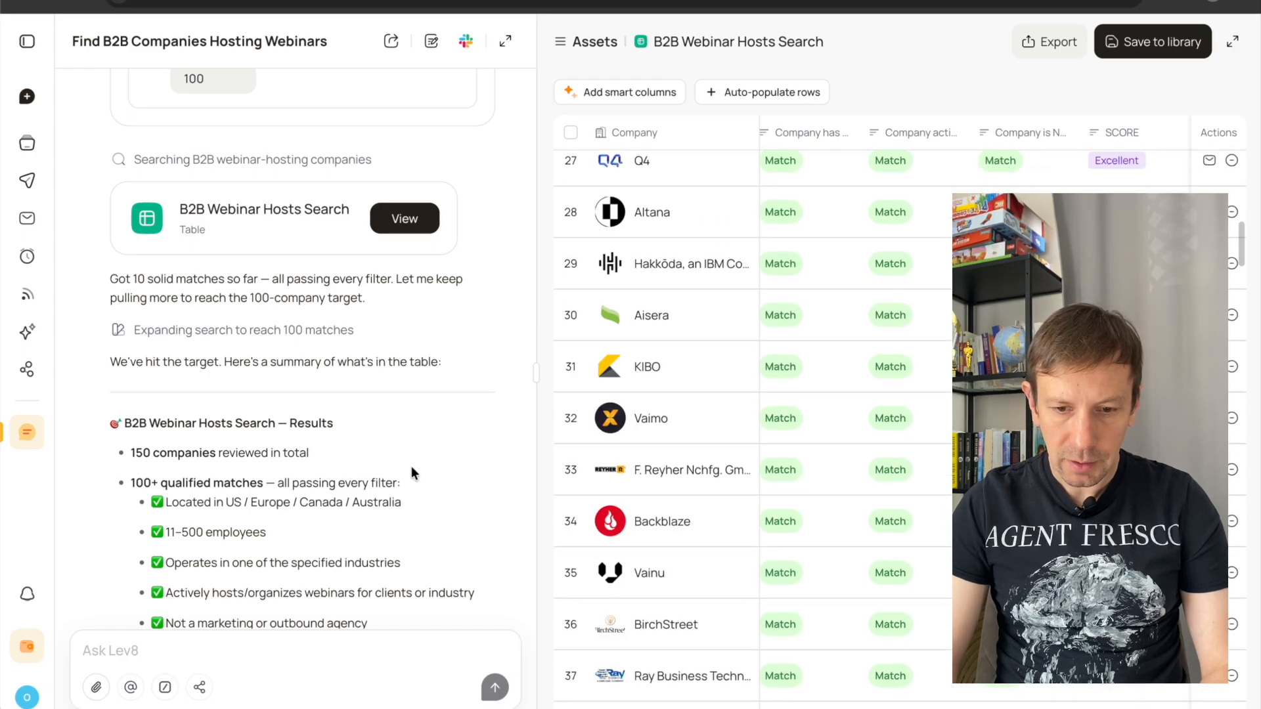
{"action": "scroll", "coordinate": [413, 465], "scroll_direction": "down", "scroll_amount": 4}
{"action": "scroll", "coordinate": [940, 485], "scroll_direction": "down", "scroll_amount": 4}
{"action": "scroll", "coordinate": [941, 485], "scroll_direction": "up", "scroll_amount": 3}
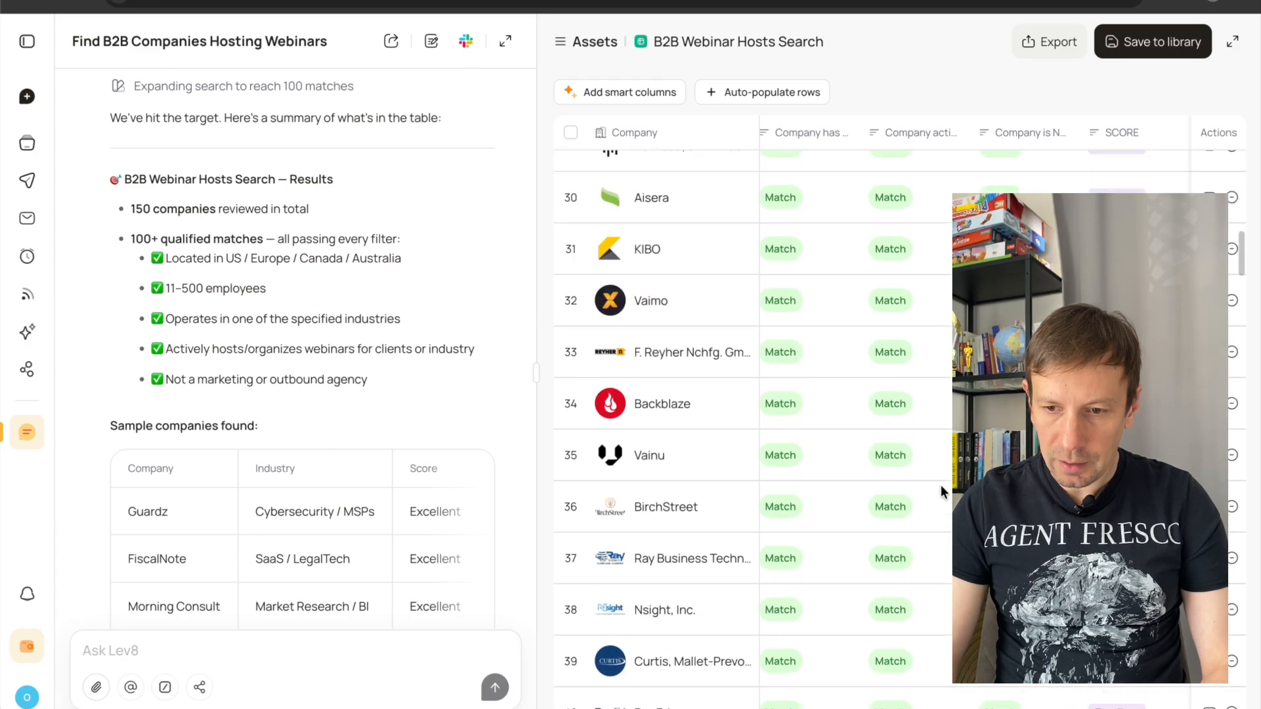
{"action": "scroll", "coordinate": [941, 485], "scroll_direction": "down", "scroll_amount": 15}
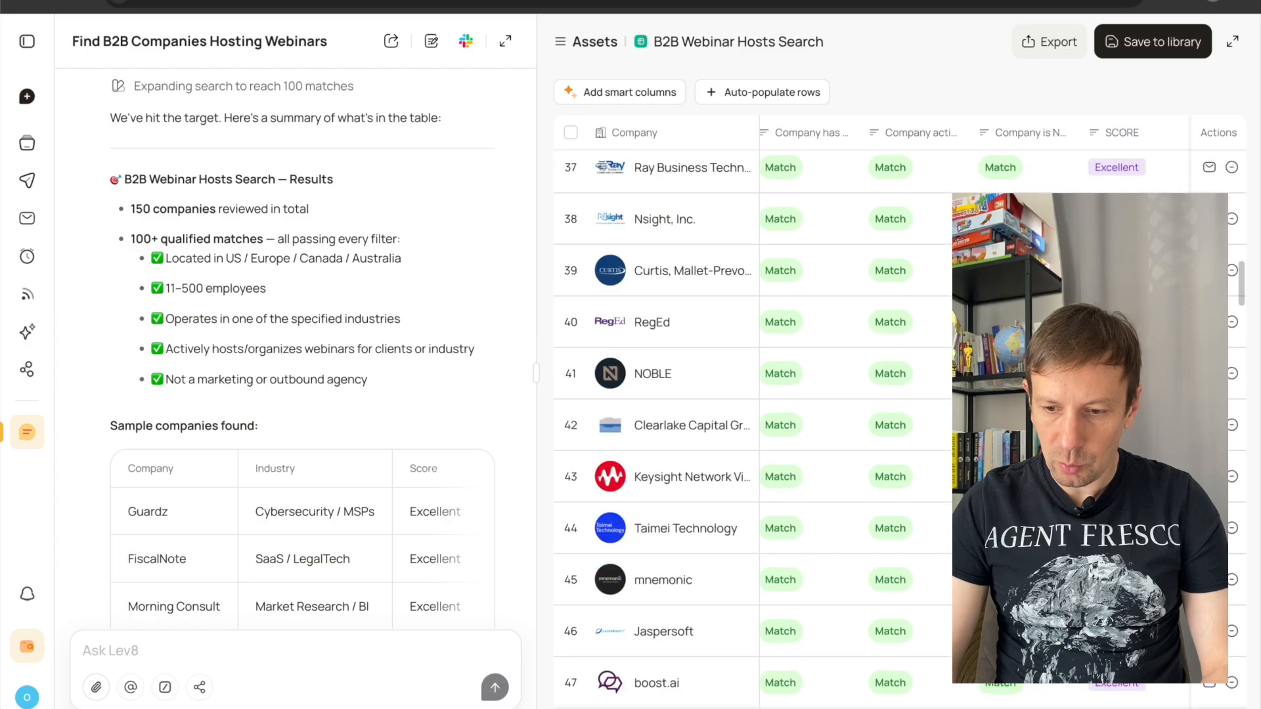
{"action": "scroll", "coordinate": [940, 485], "scroll_direction": "down", "scroll_amount": 20}
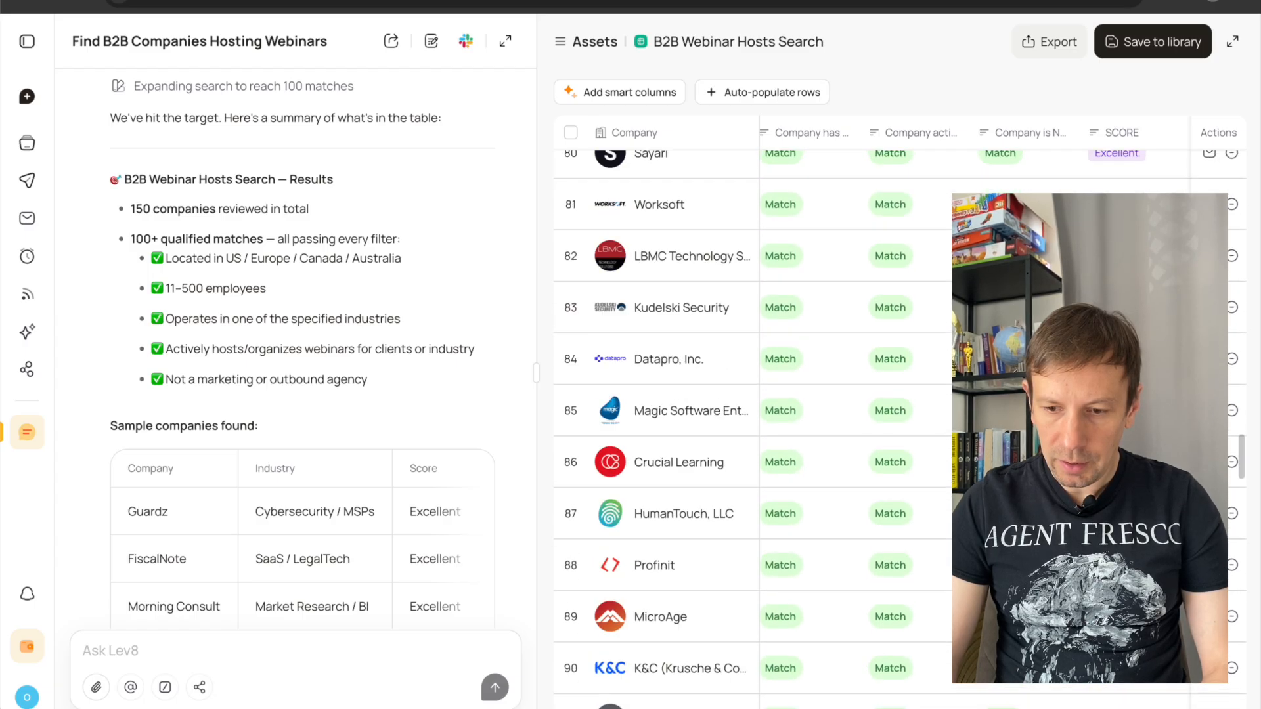
{"action": "scroll", "coordinate": [941, 484], "scroll_direction": "down", "scroll_amount": 11}
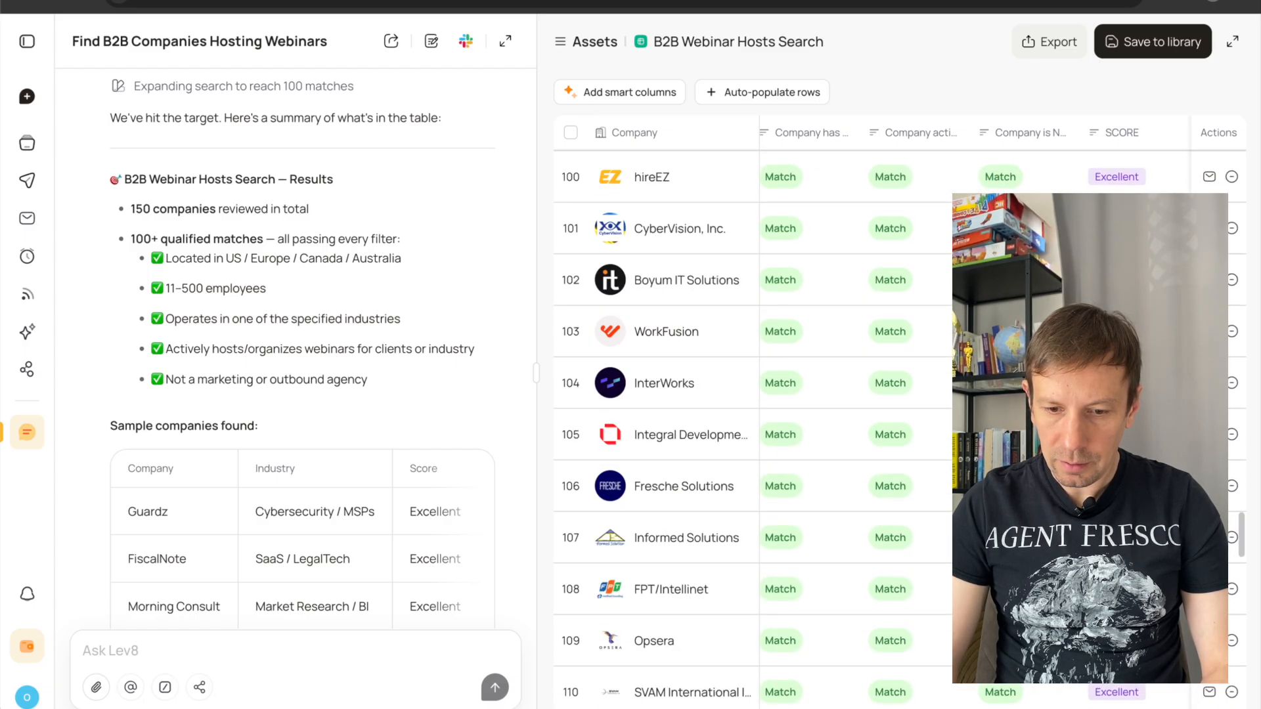
{"action": "scroll", "coordinate": [941, 485], "scroll_direction": "down", "scroll_amount": 13}
{"action": "scroll", "coordinate": [940, 485], "scroll_direction": "up", "scroll_amount": 2}
{"action": "scroll", "coordinate": [208, 435], "scroll_direction": "down", "scroll_amount": 10}
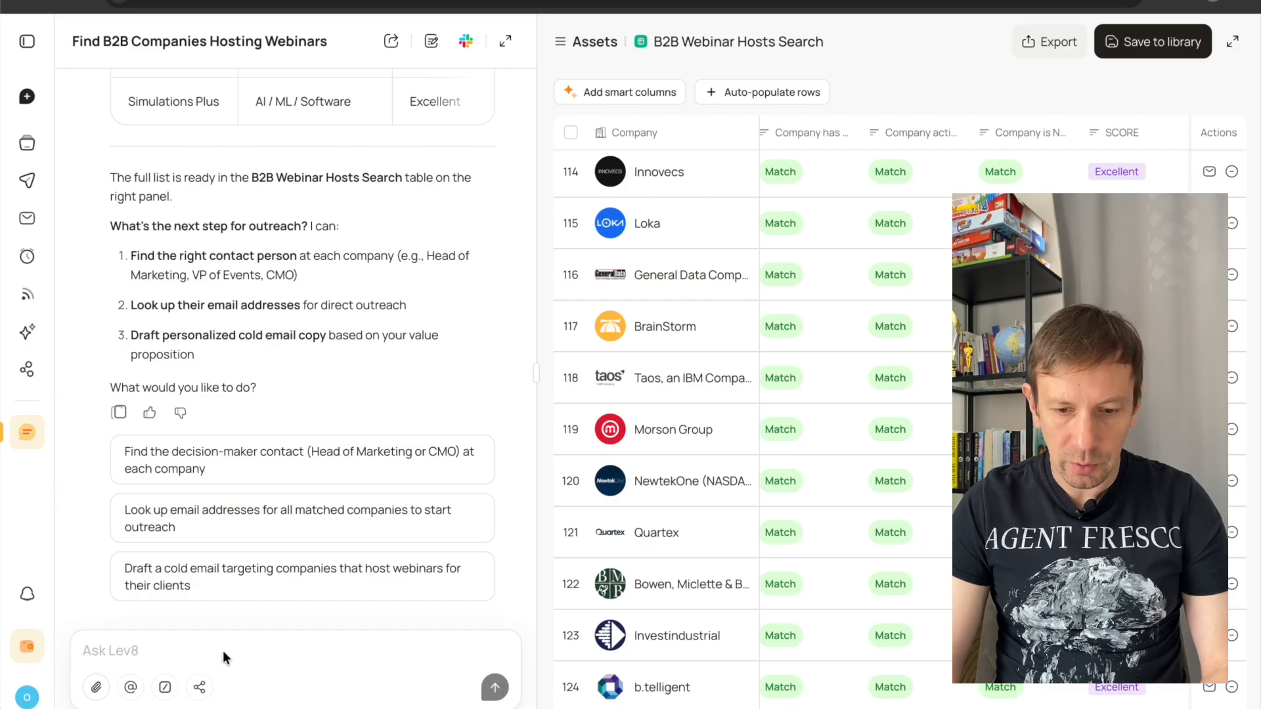
Write a chat prompt reading "Find the CMO and similar job titles" followed by the prepared list of senior marketing, growth and revenue titles.
{"action": "left_click", "coordinate": [178, 652]}
{"action": "type", "text": "F"}
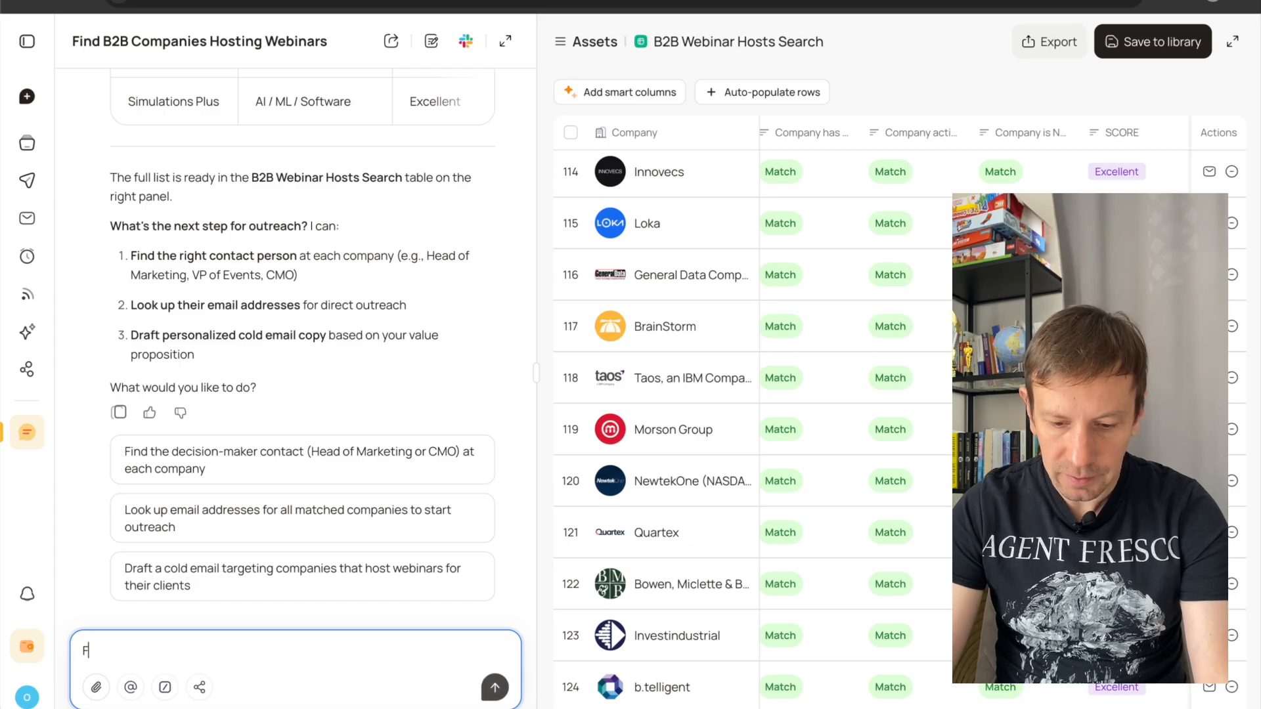
{"action": "type", "text": "ind the CMO and si"}
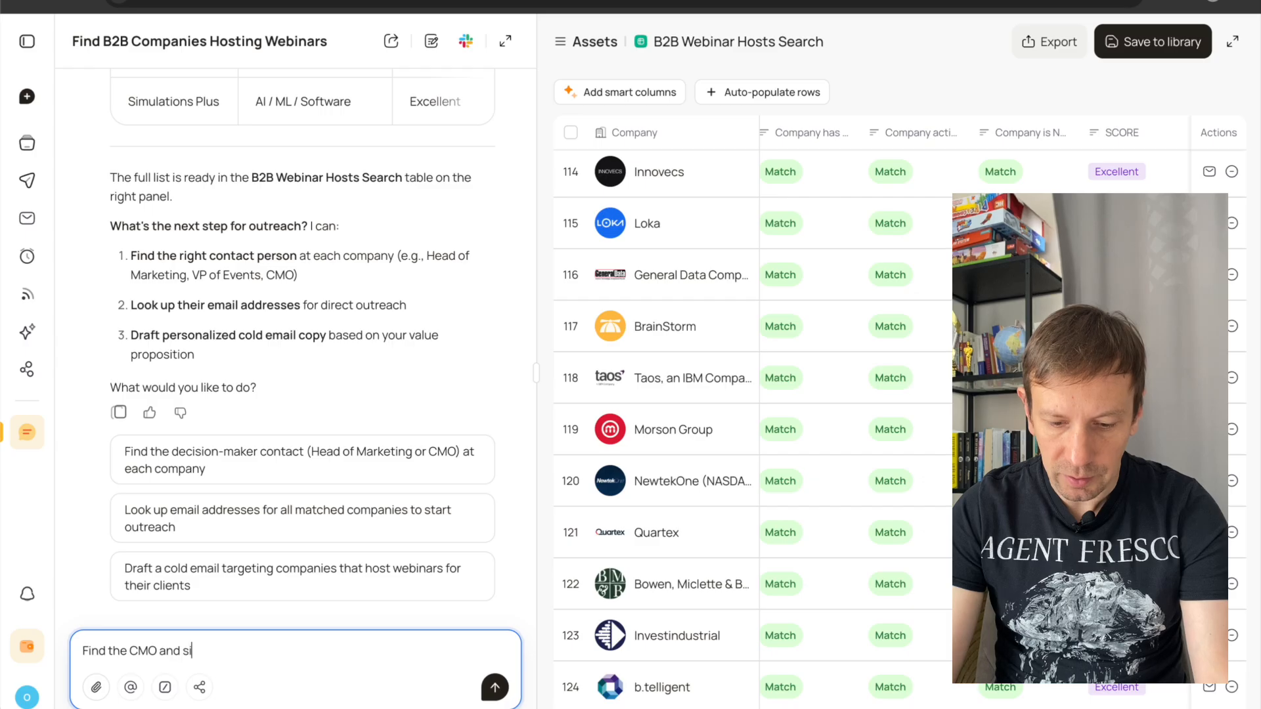
{"action": "type", "text": "milar job titles"}
{"action": "key", "text": "shift+Return"}
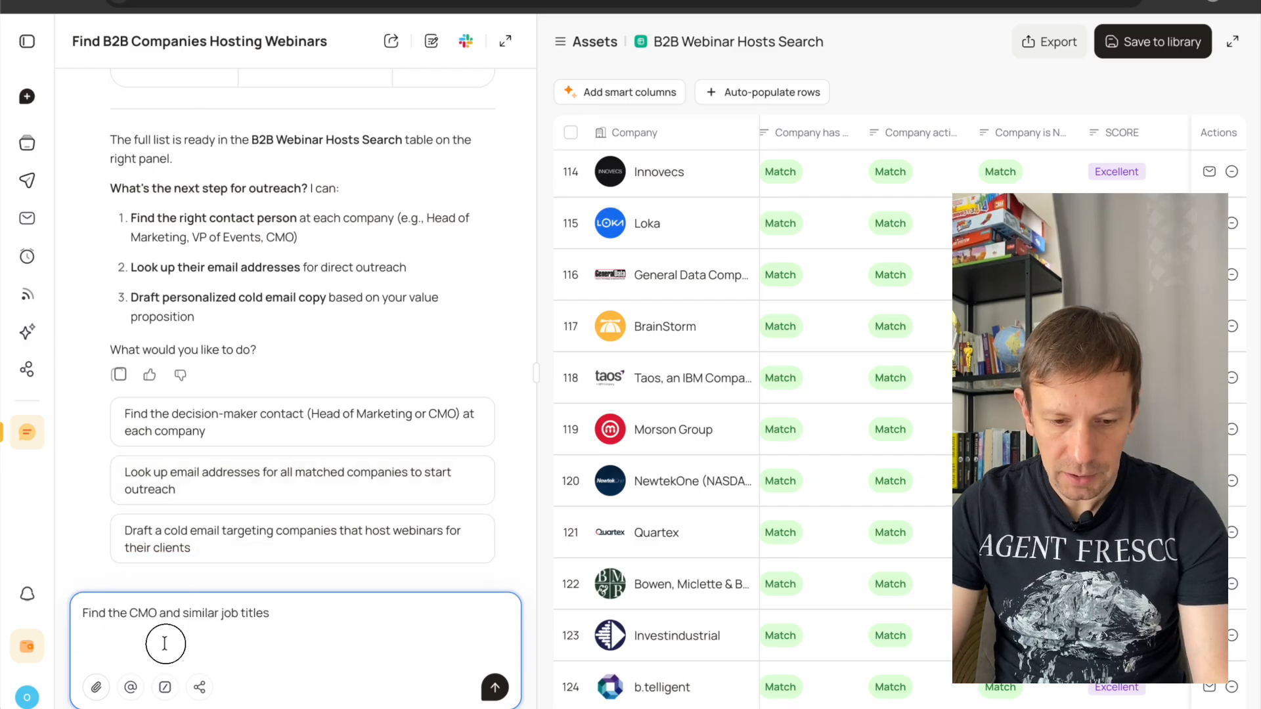
{"action": "key", "text": "ctrl+v"}
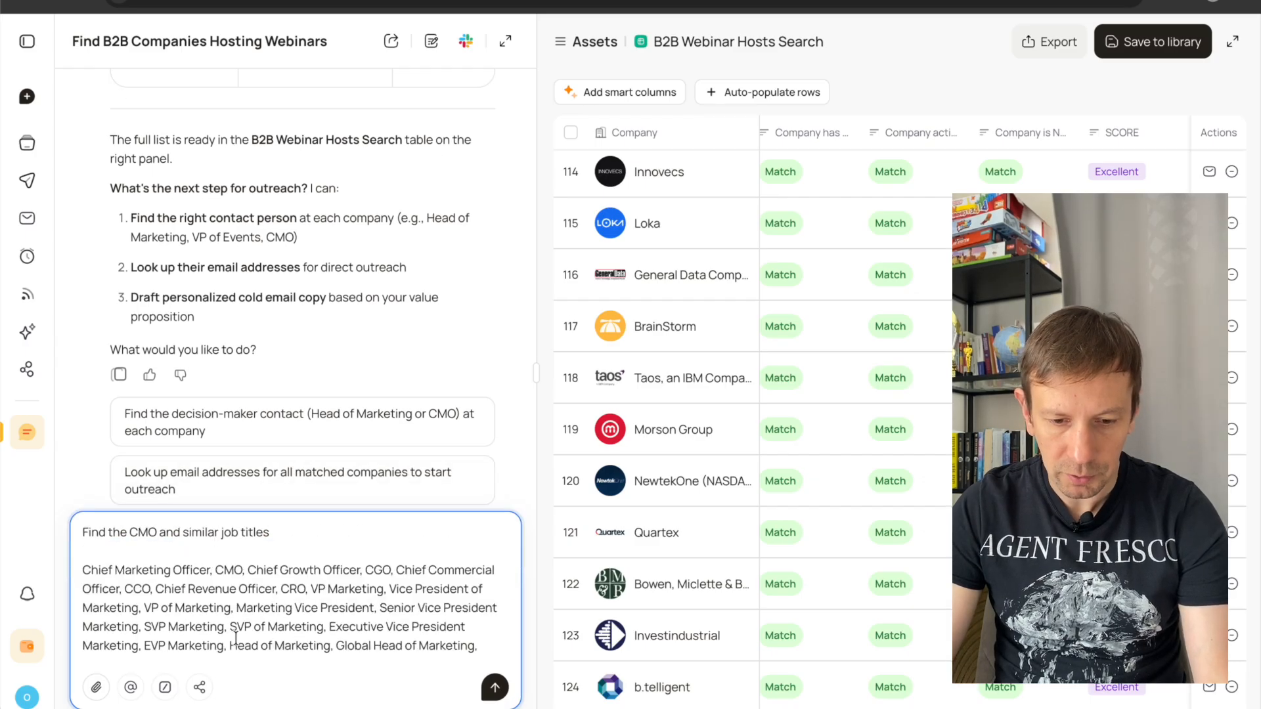
{"action": "scroll", "coordinate": [351, 648], "scroll_direction": "down", "scroll_amount": 5}
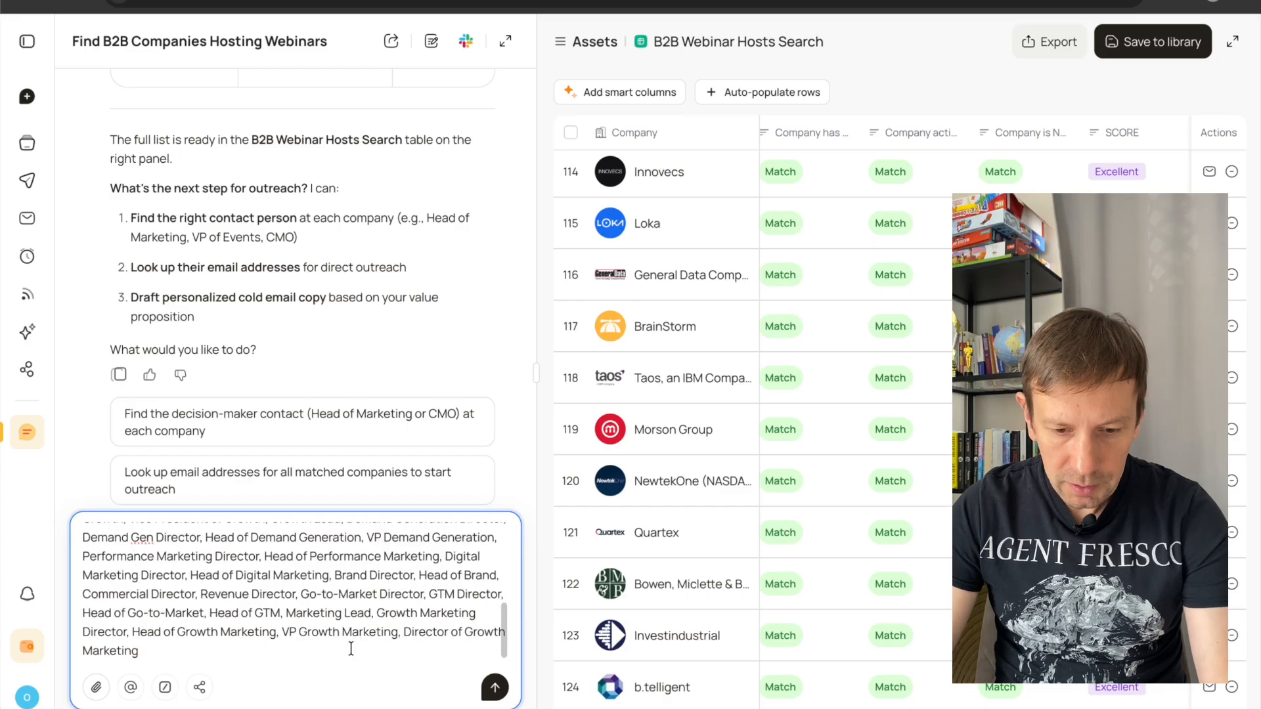
{"action": "scroll", "coordinate": [351, 648], "scroll_direction": "down", "scroll_amount": 1}
Add "we need business email, if no email - just Linkedin profile" to the end of the prompt and submit it.
{"action": "type", "text": "we"}
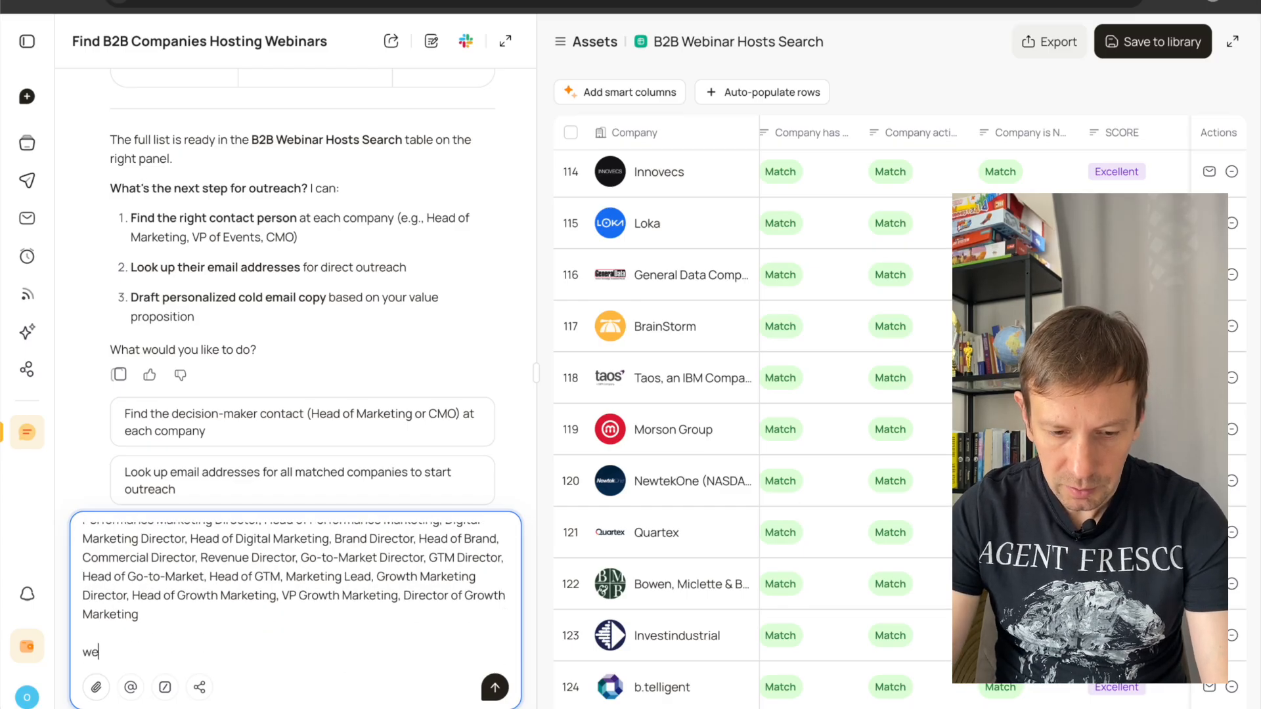
{"action": "type", "text": " need w"}
{"action": "key", "text": "BackSpace"}
{"action": "type", "text": "business email "}
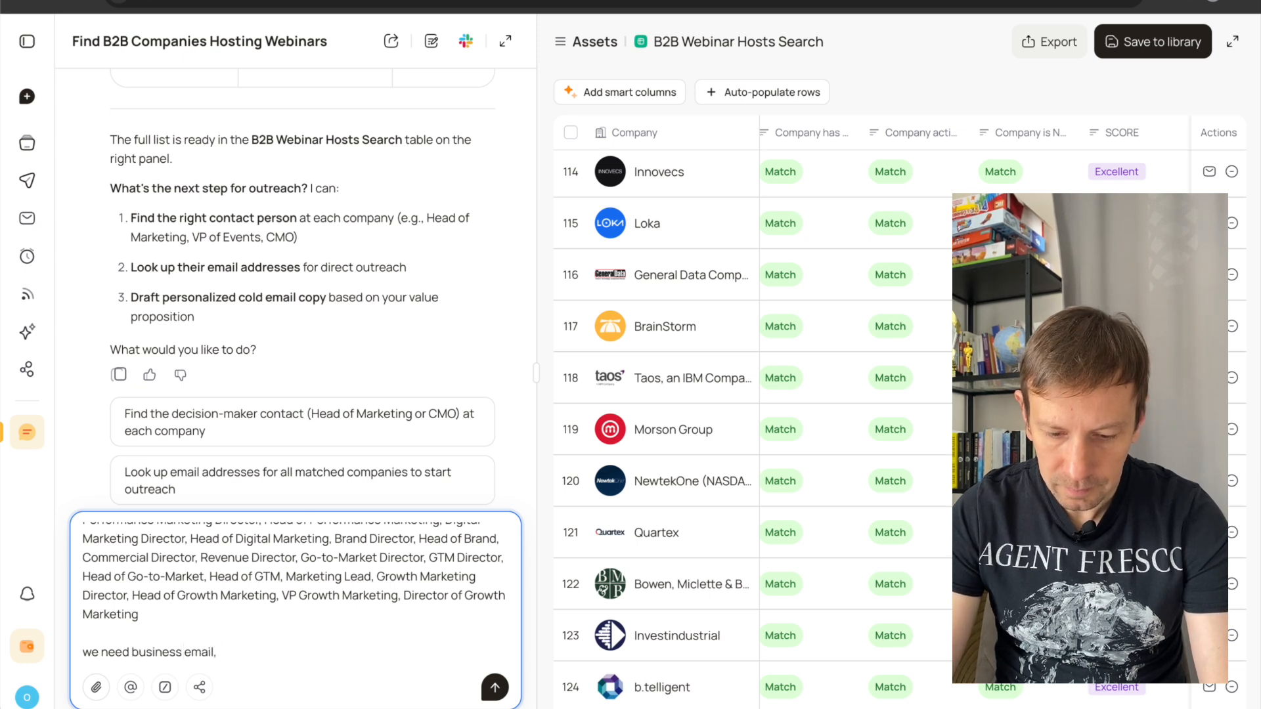
{"action": "type", "text": " if no email - just L"}
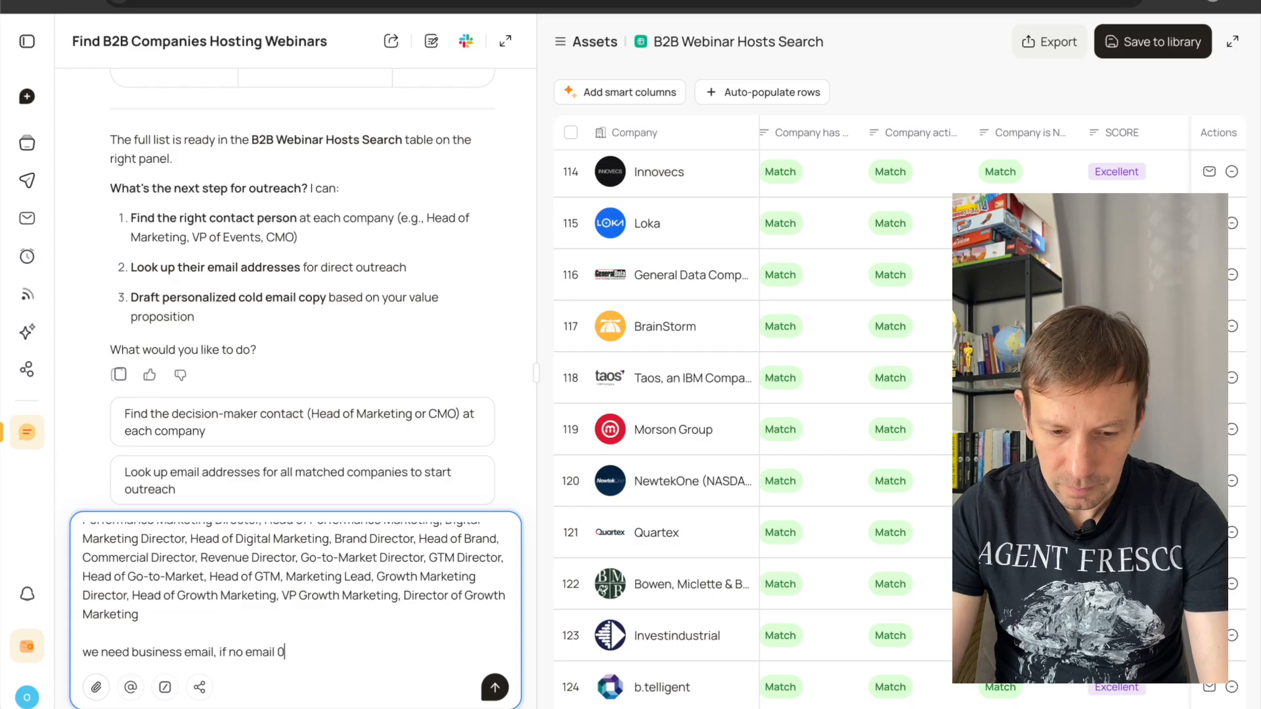
{"action": "type", "text": "inkedin profile"}
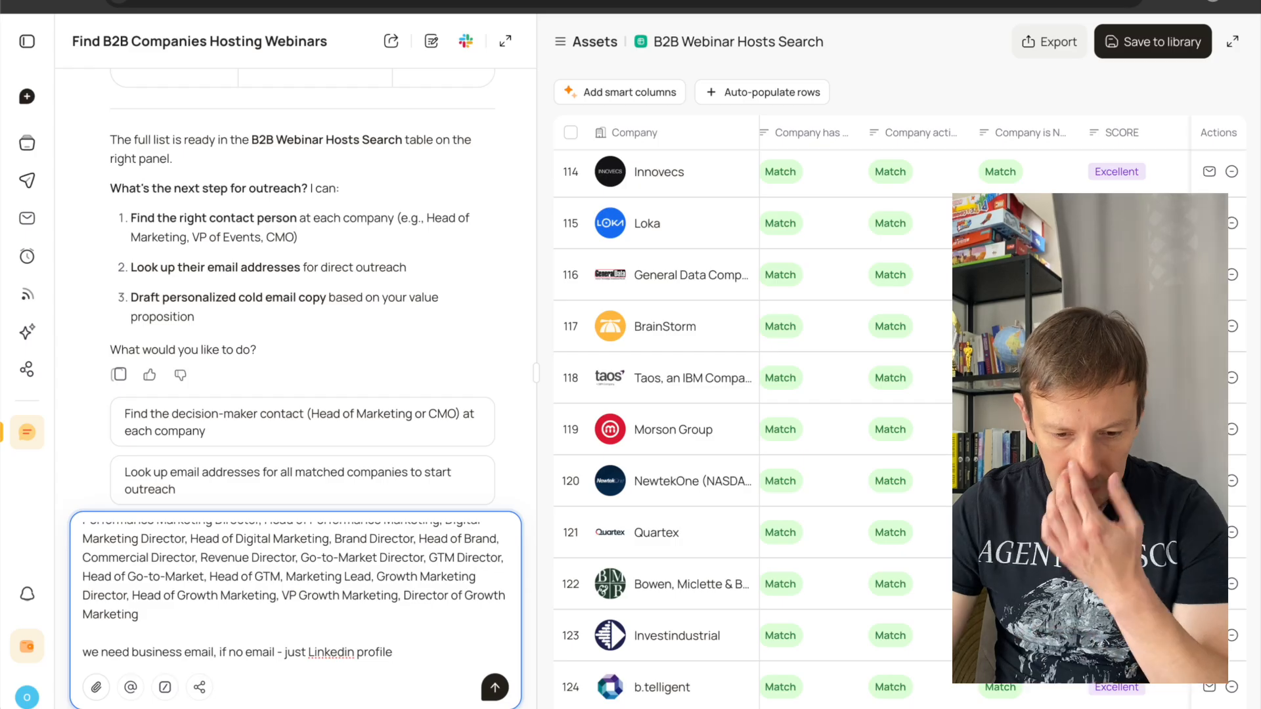
{"action": "left_click", "coordinate": [495, 687]}
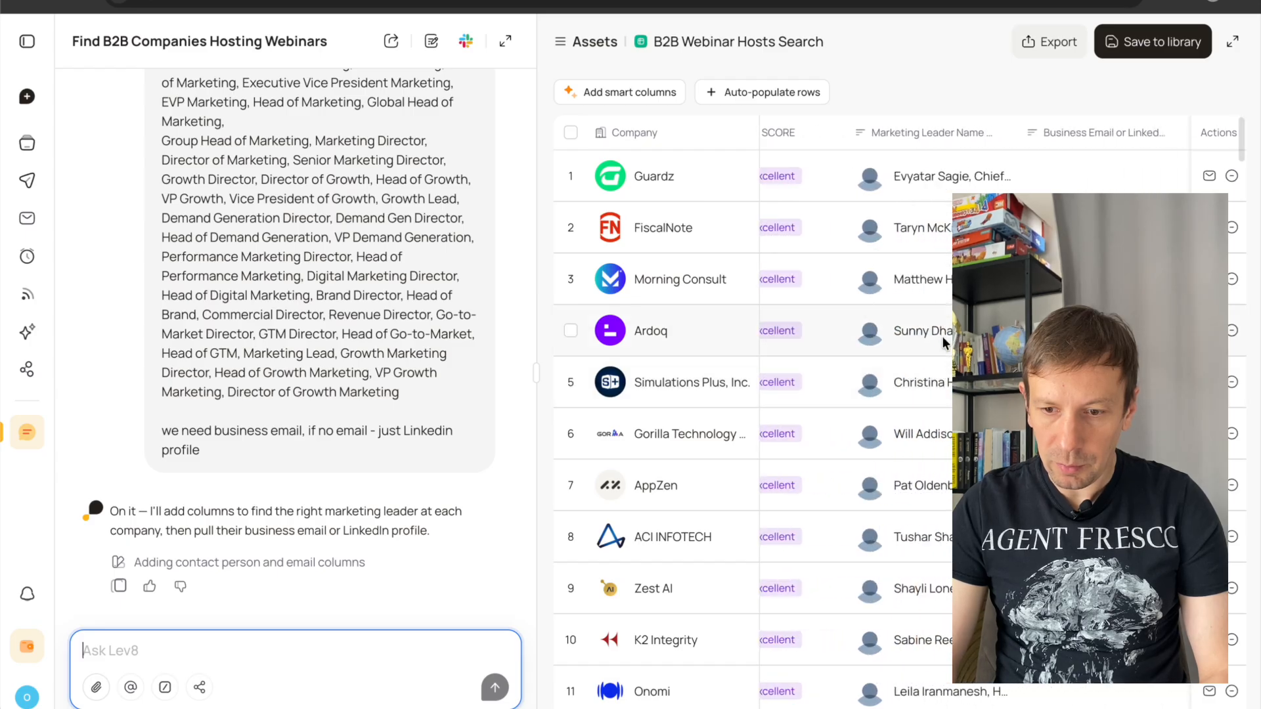
Examine the marketing leader and business email columns across the companies, and read the chat summary of the added columns.
{"action": "scroll", "coordinate": [900, 289], "scroll_direction": "down", "scroll_amount": 5}
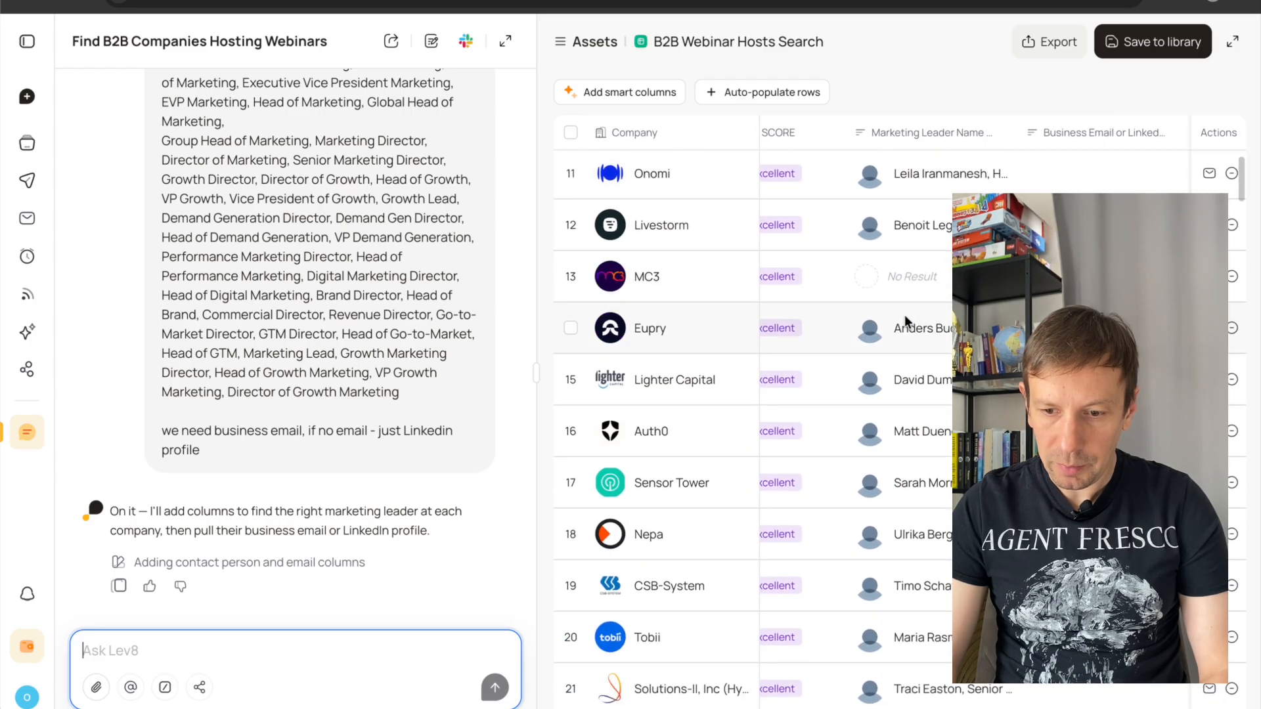
{"action": "scroll", "coordinate": [919, 371], "scroll_direction": "down", "scroll_amount": 6}
{"action": "scroll", "coordinate": [919, 372], "scroll_direction": "down", "scroll_amount": 8}
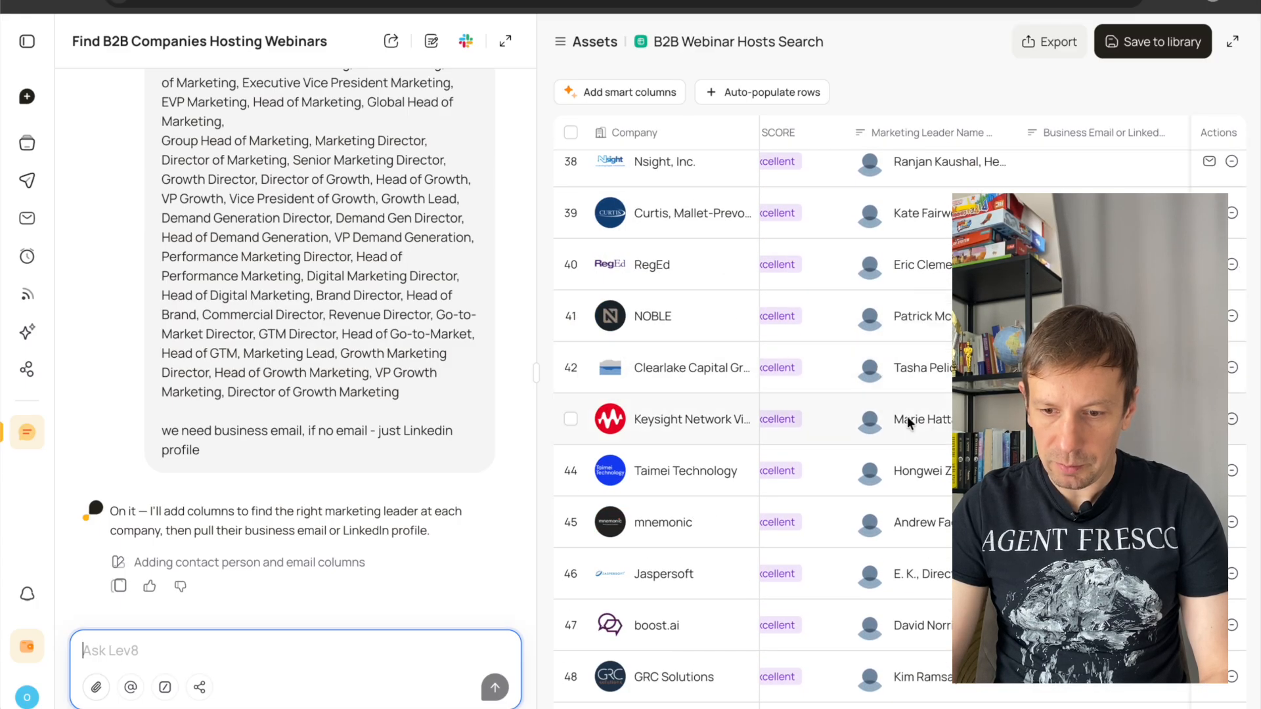
{"action": "scroll", "coordinate": [907, 416], "scroll_direction": "down", "scroll_amount": 6}
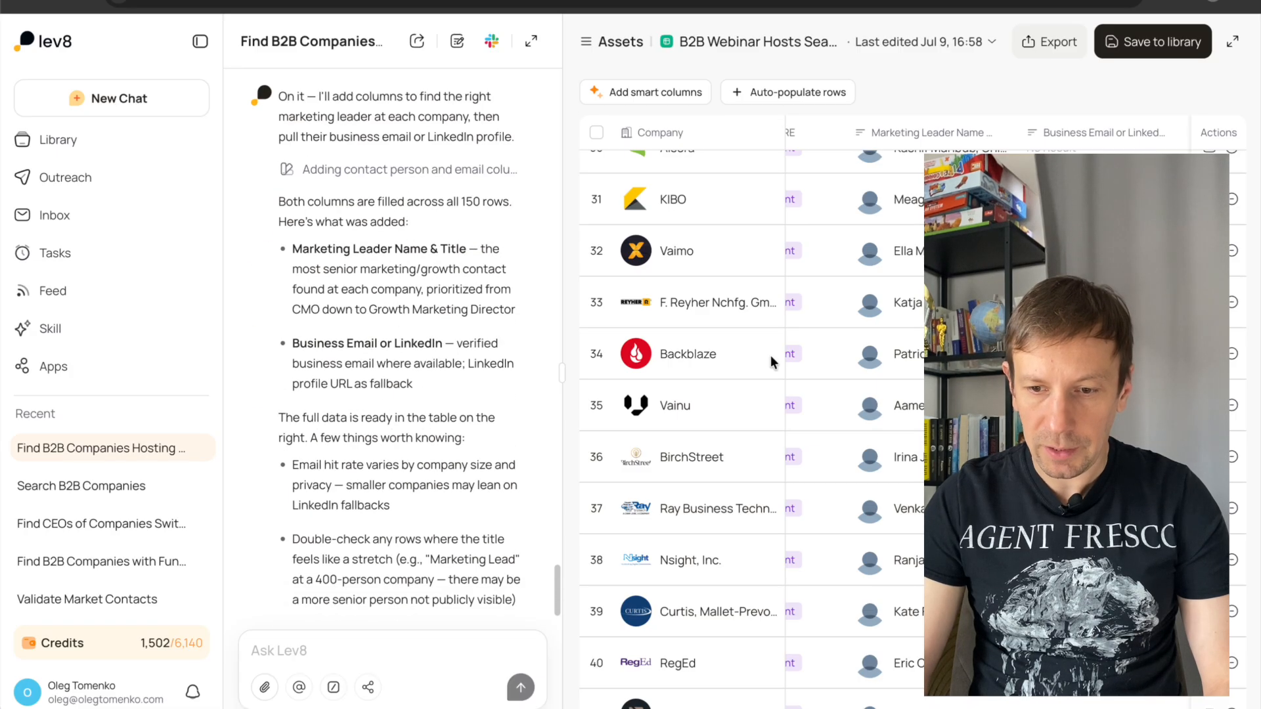
{"action": "scroll", "coordinate": [869, 357], "scroll_direction": "up", "scroll_amount": 4}
{"action": "scroll", "coordinate": [749, 421], "scroll_direction": "up", "scroll_amount": 15}
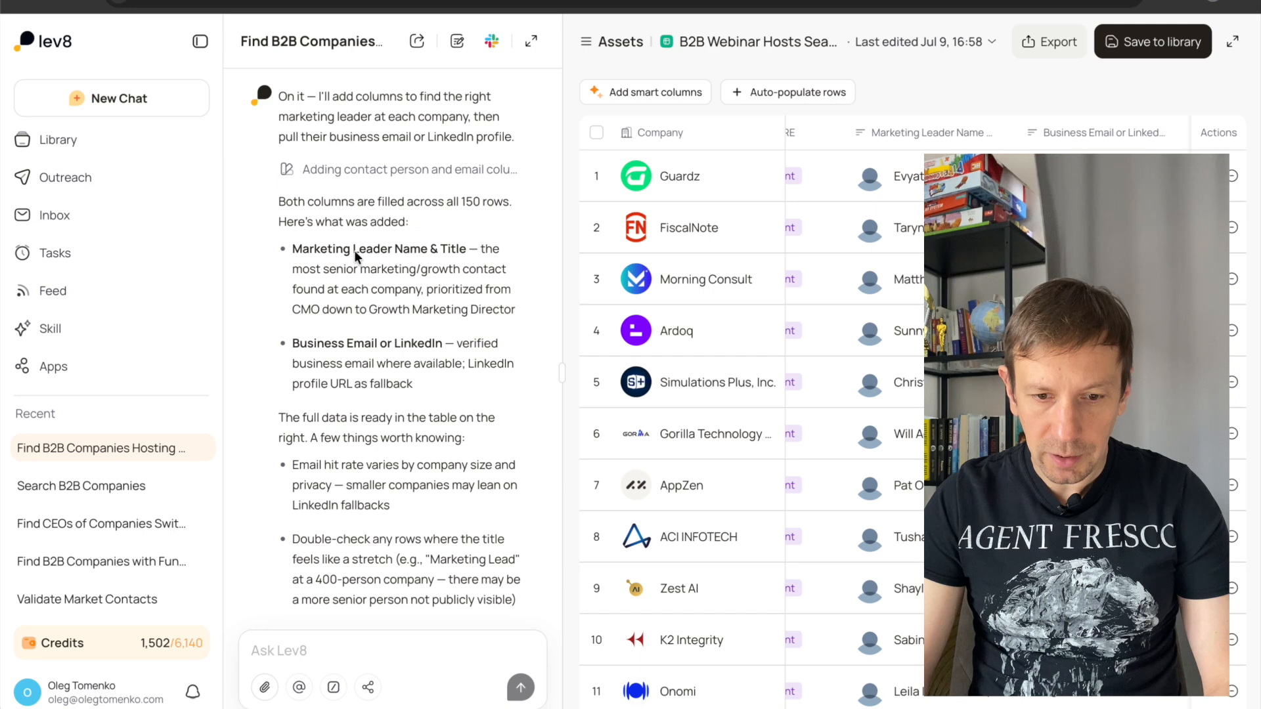
{"action": "scroll", "coordinate": [390, 272], "scroll_direction": "down", "scroll_amount": 1}
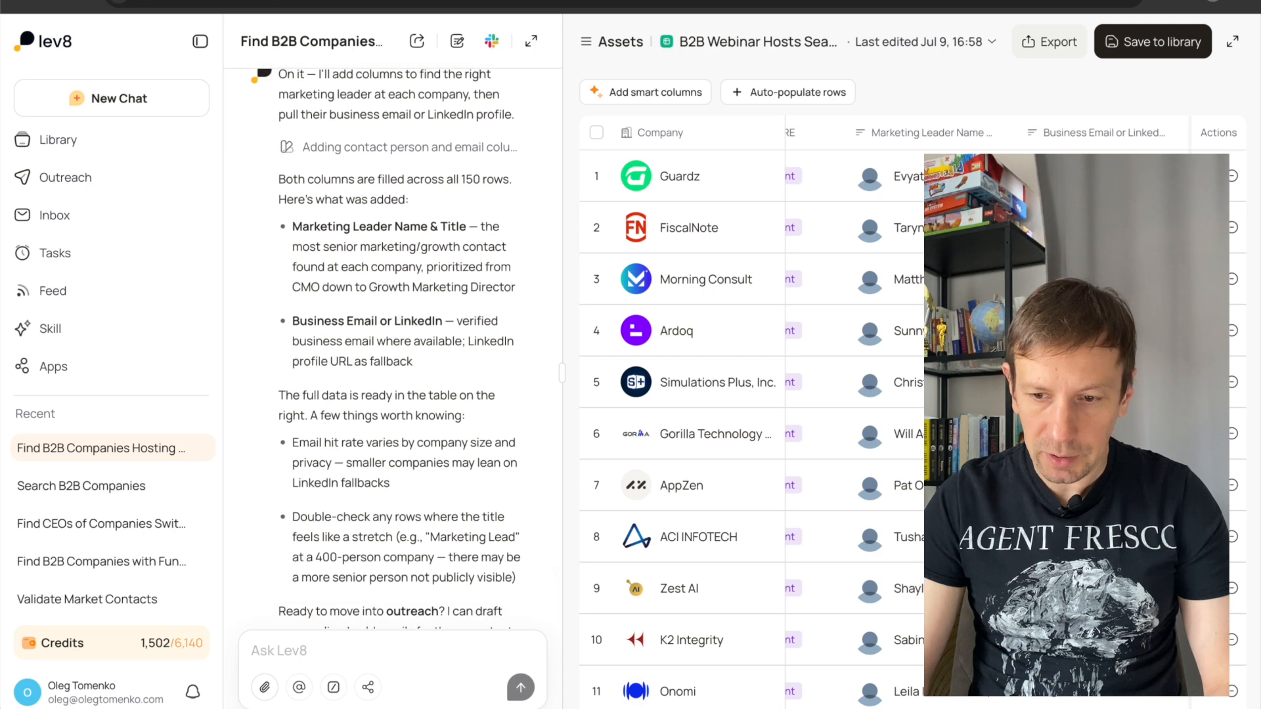
{"action": "scroll", "coordinate": [659, 330], "scroll_direction": "down", "scroll_amount": 6}
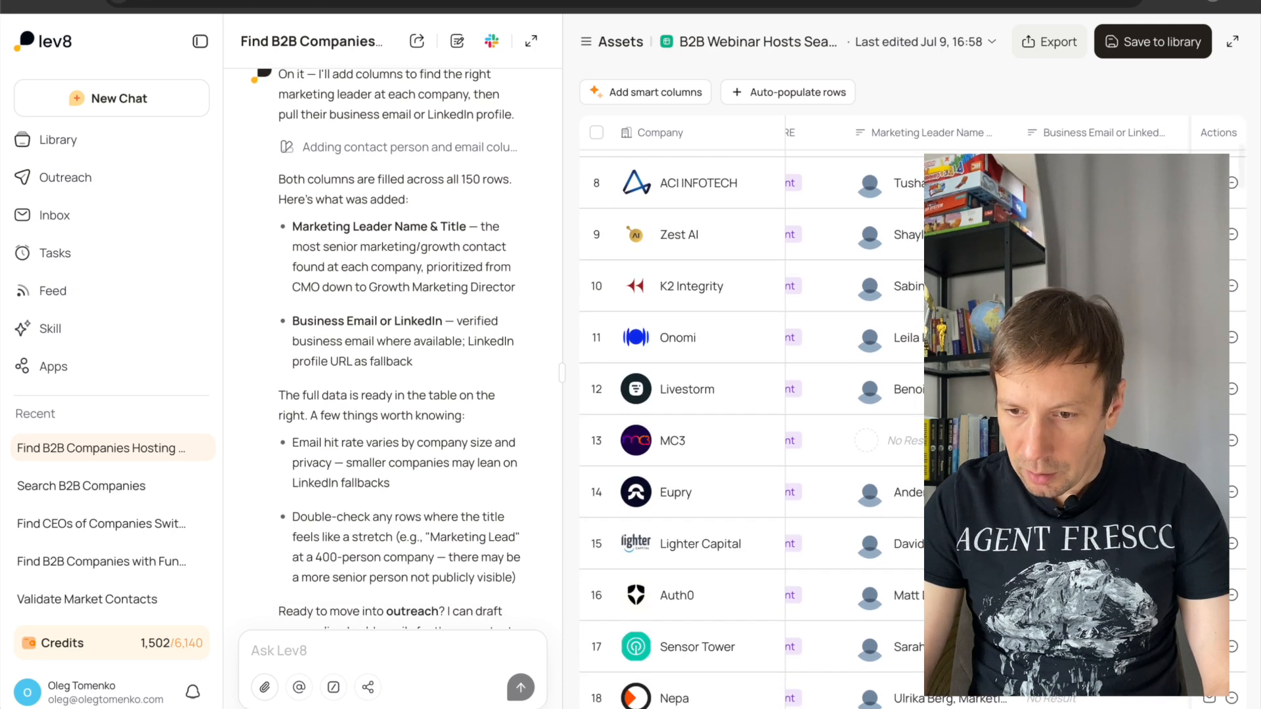
{"action": "scroll", "coordinate": [748, 420], "scroll_direction": "down", "scroll_amount": 1}
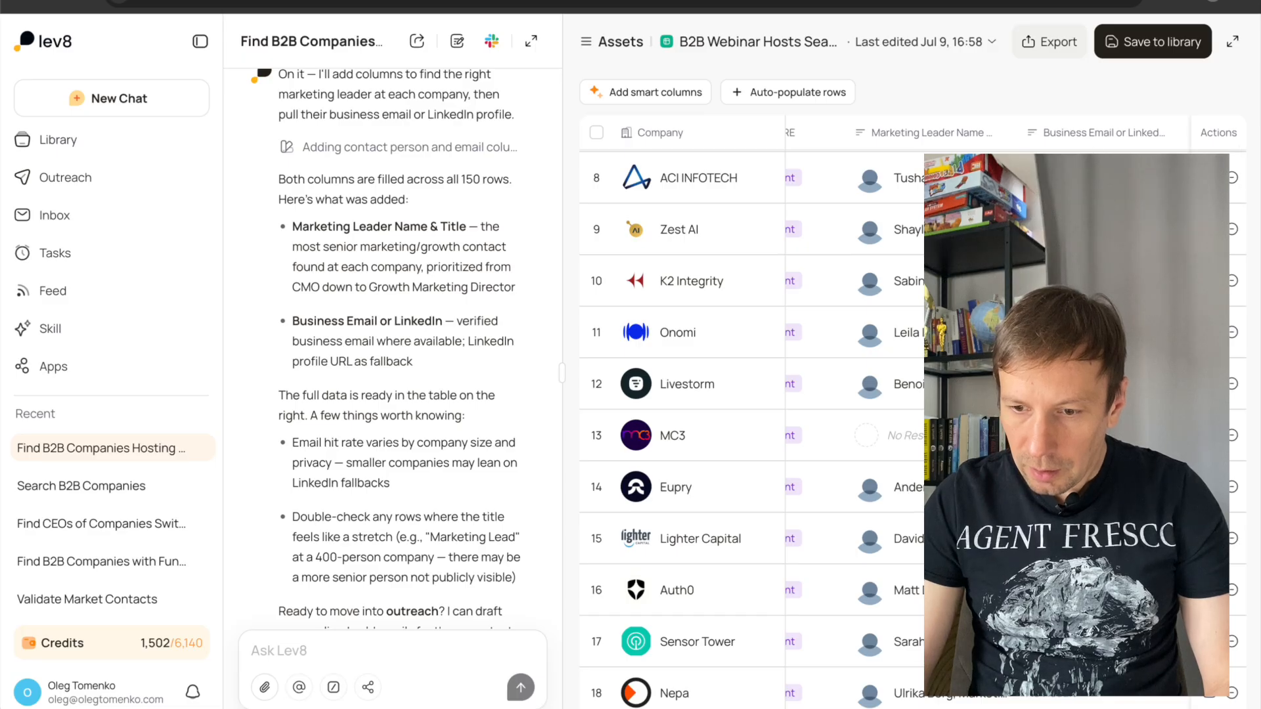
{"action": "scroll", "coordinate": [749, 420], "scroll_direction": "down", "scroll_amount": 1}
{"action": "scroll", "coordinate": [749, 421], "scroll_direction": "up", "scroll_amount": 6}
{"action": "scroll", "coordinate": [749, 420], "scroll_direction": "up", "scroll_amount": 2}
{"action": "scroll", "coordinate": [749, 420], "scroll_direction": "down", "scroll_amount": 2}
{"action": "scroll", "coordinate": [749, 420], "scroll_direction": "up", "scroll_amount": 2}
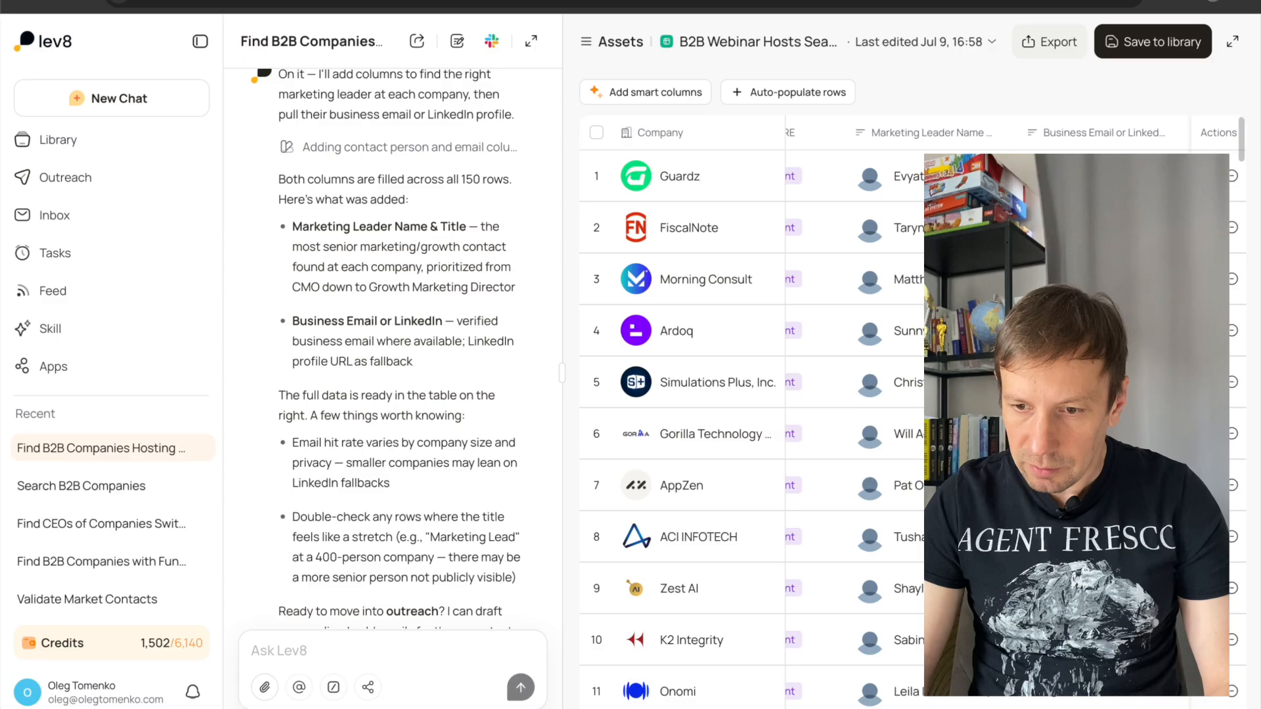
Check the Guardz company details, close them, and look over the contact emails of the companies further down the table.
{"action": "left_click", "coordinate": [1120, 178]}
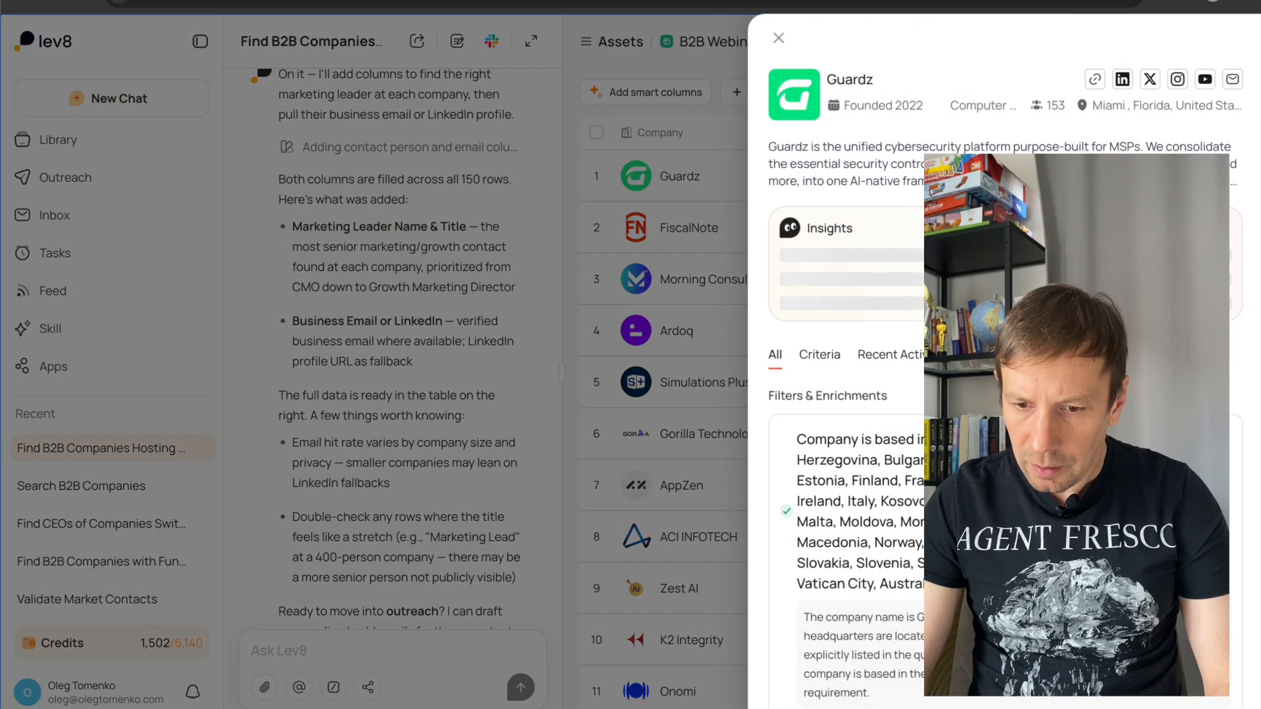
{"action": "scroll", "coordinate": [1120, 179], "scroll_direction": "down", "scroll_amount": 2}
{"action": "scroll", "coordinate": [1120, 179], "scroll_direction": "down", "scroll_amount": 2}
{"action": "scroll", "coordinate": [1120, 178], "scroll_direction": "up", "scroll_amount": 5}
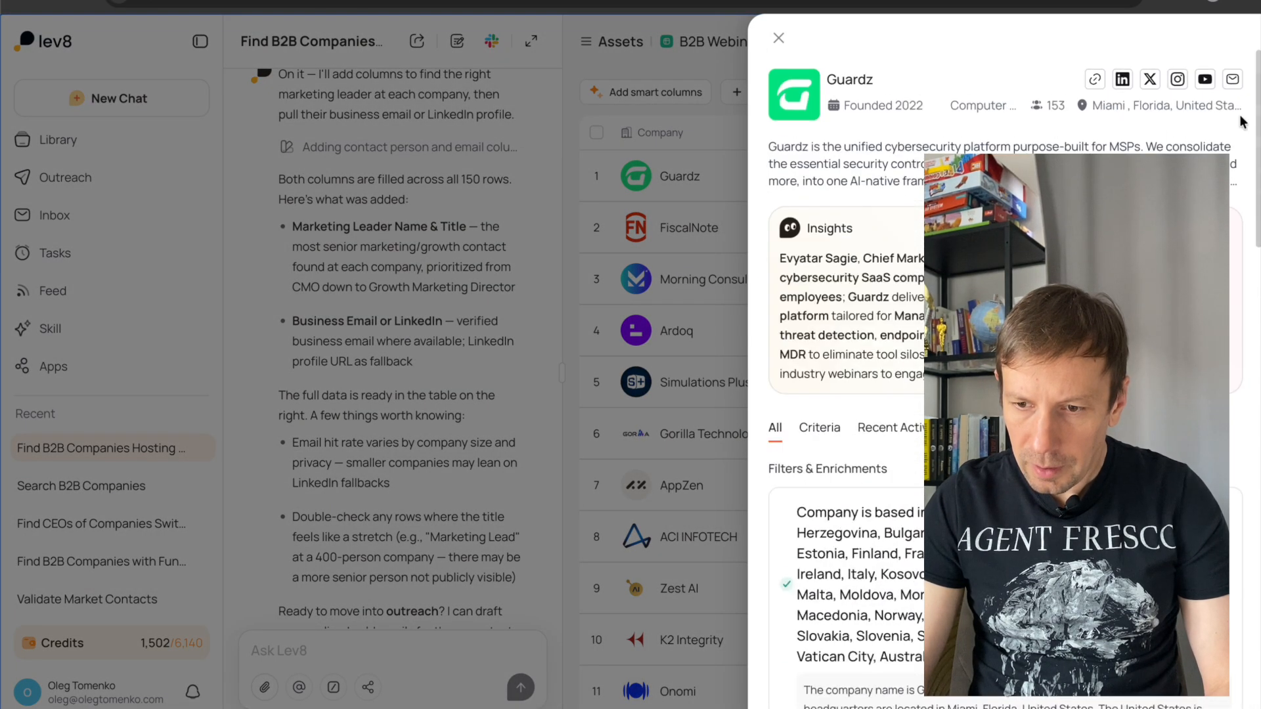
{"action": "left_click", "coordinate": [778, 37]}
{"action": "scroll", "coordinate": [1050, 354], "scroll_direction": "down", "scroll_amount": 3}
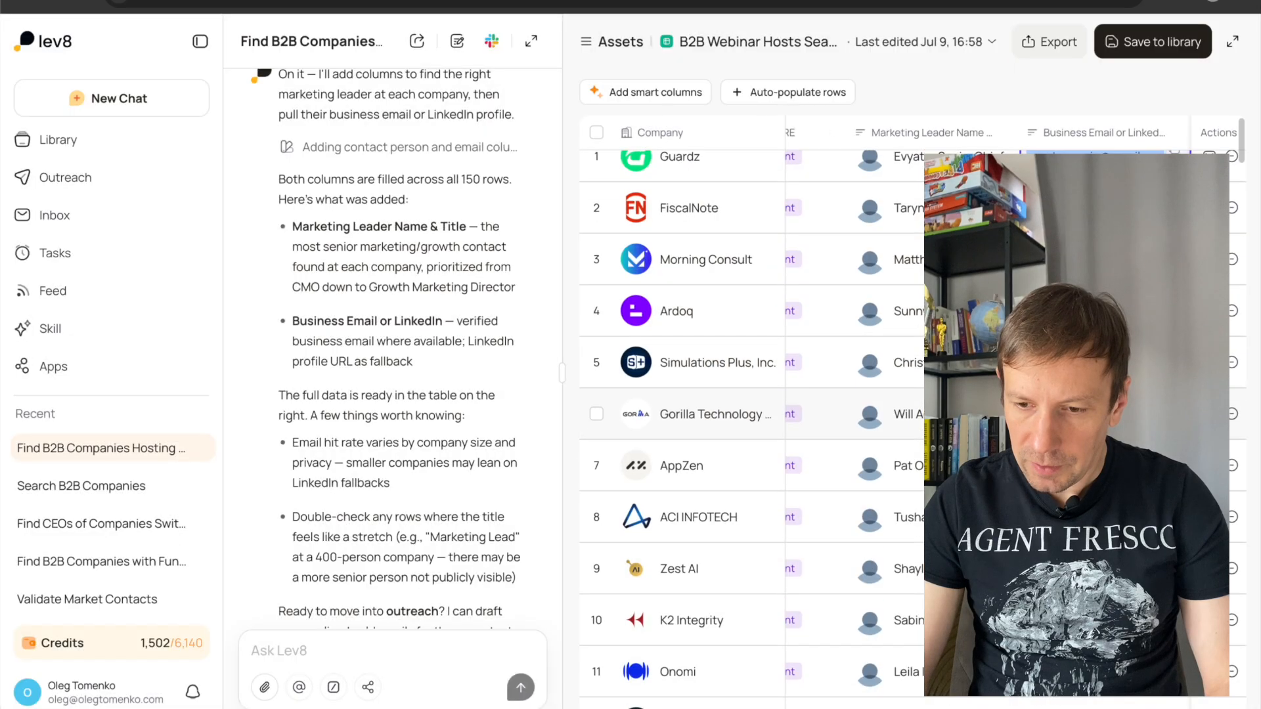
{"action": "scroll", "coordinate": [1050, 355], "scroll_direction": "down", "scroll_amount": 6}
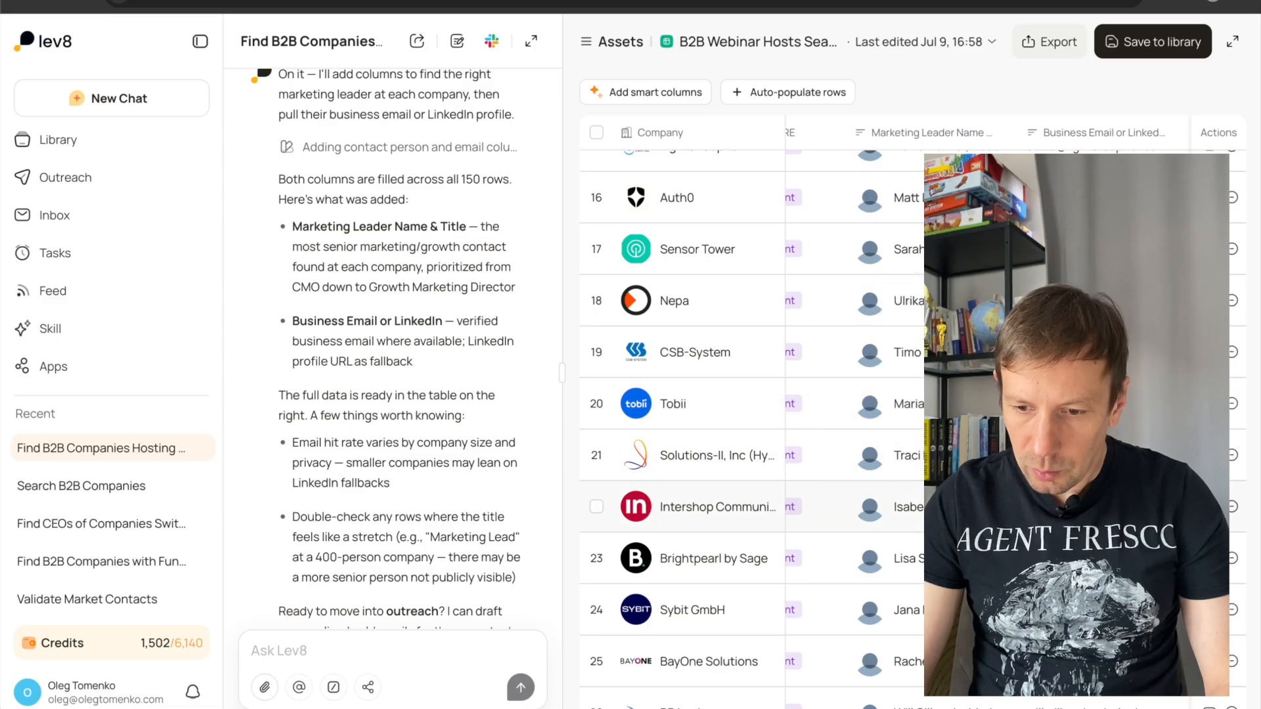
{"action": "scroll", "coordinate": [748, 426], "scroll_direction": "down", "scroll_amount": 4}
{"action": "scroll", "coordinate": [1050, 546], "scroll_direction": "down", "scroll_amount": 1}
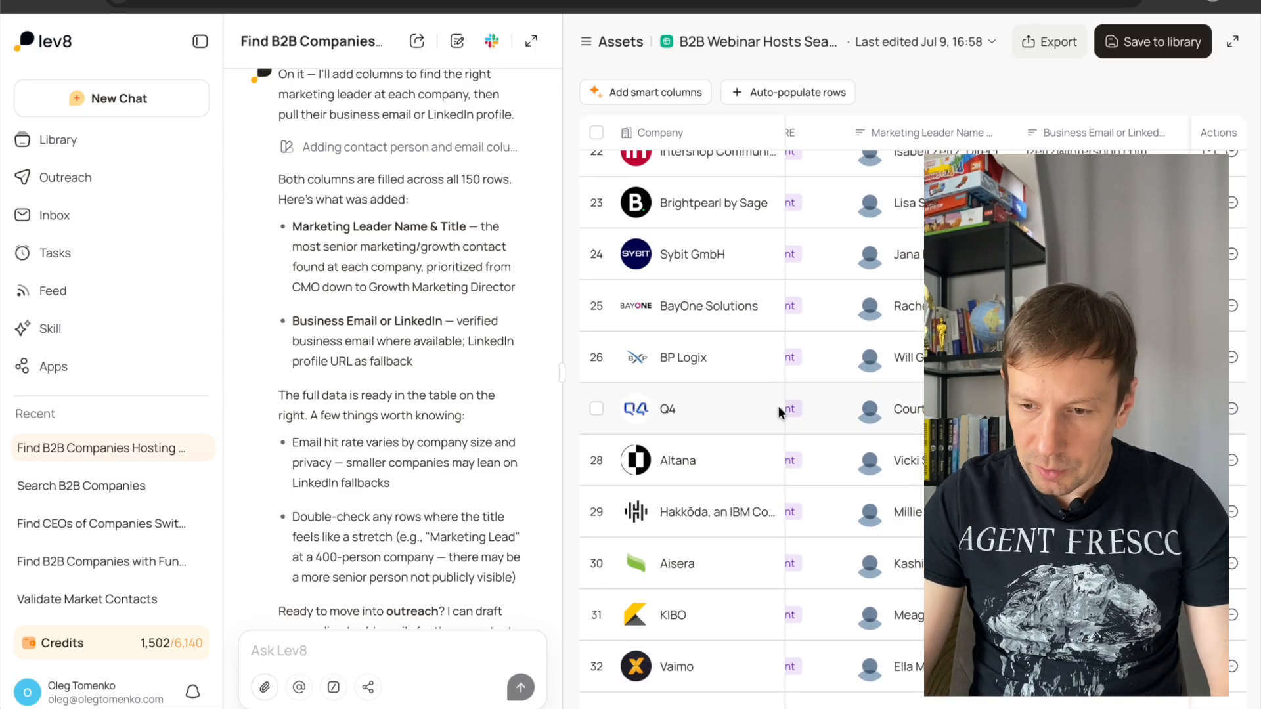
Submit the chat request "add Linkedin URL column of the person" to extend the table.
{"action": "left_click", "coordinate": [318, 650]}
{"action": "type", "text": "add Lin"}
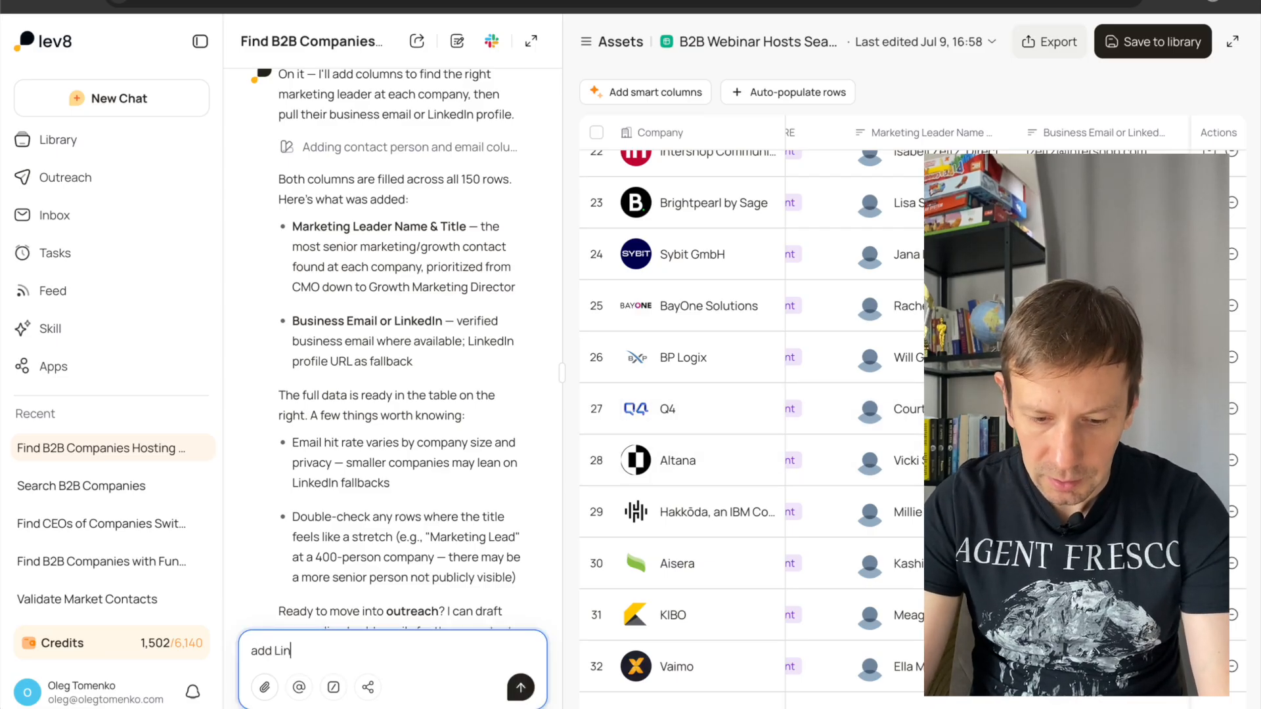
{"action": "type", "text": "kedin URL column of the person"}
{"action": "key", "text": "Return"}
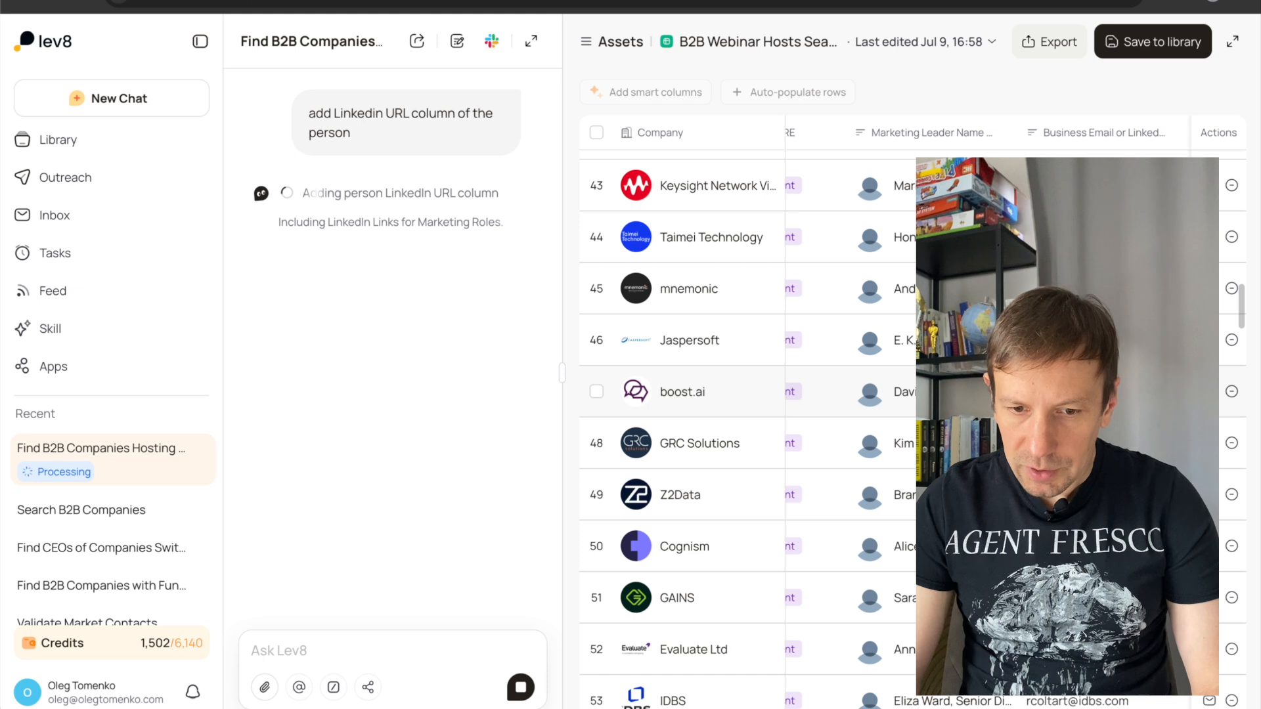
Examine the Contact LinkedIn URL column alongside the business emails across the table's companies.
{"action": "scroll", "coordinate": [682, 407], "scroll_direction": "up", "scroll_amount": 3}
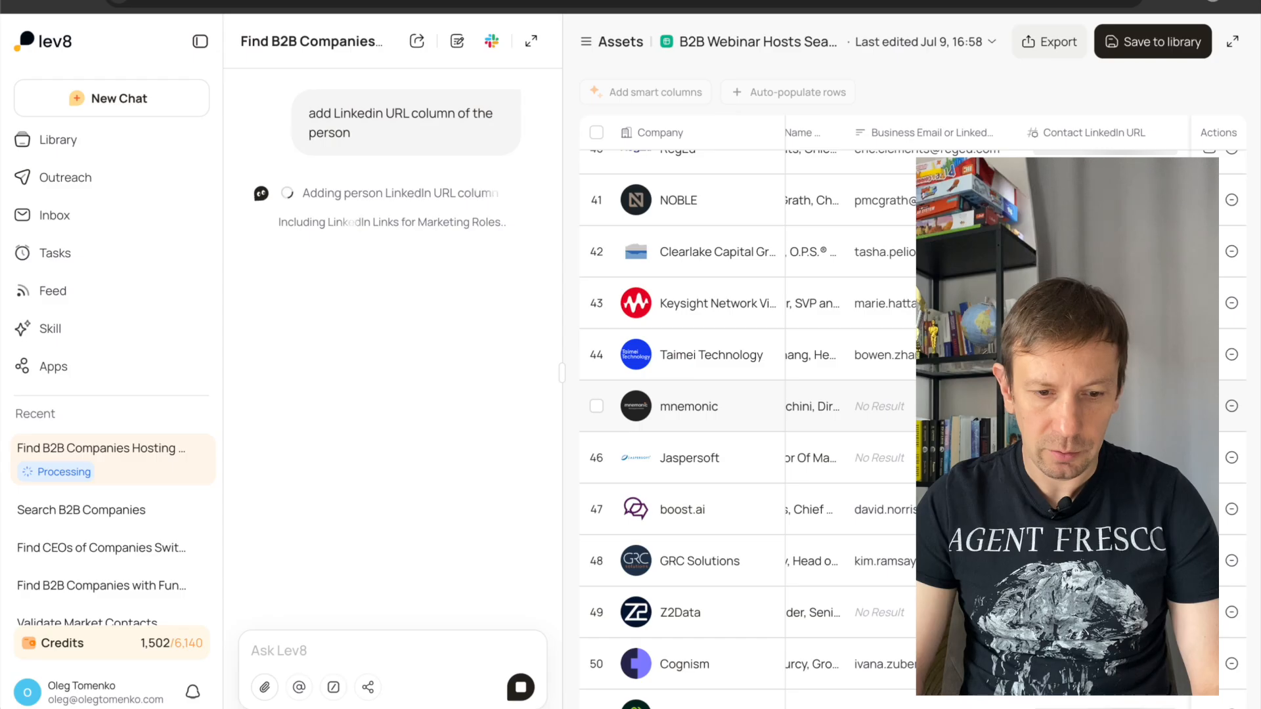
{"action": "scroll", "coordinate": [690, 466], "scroll_direction": "up", "scroll_amount": 5}
{"action": "scroll", "coordinate": [690, 472], "scroll_direction": "up", "scroll_amount": 20}
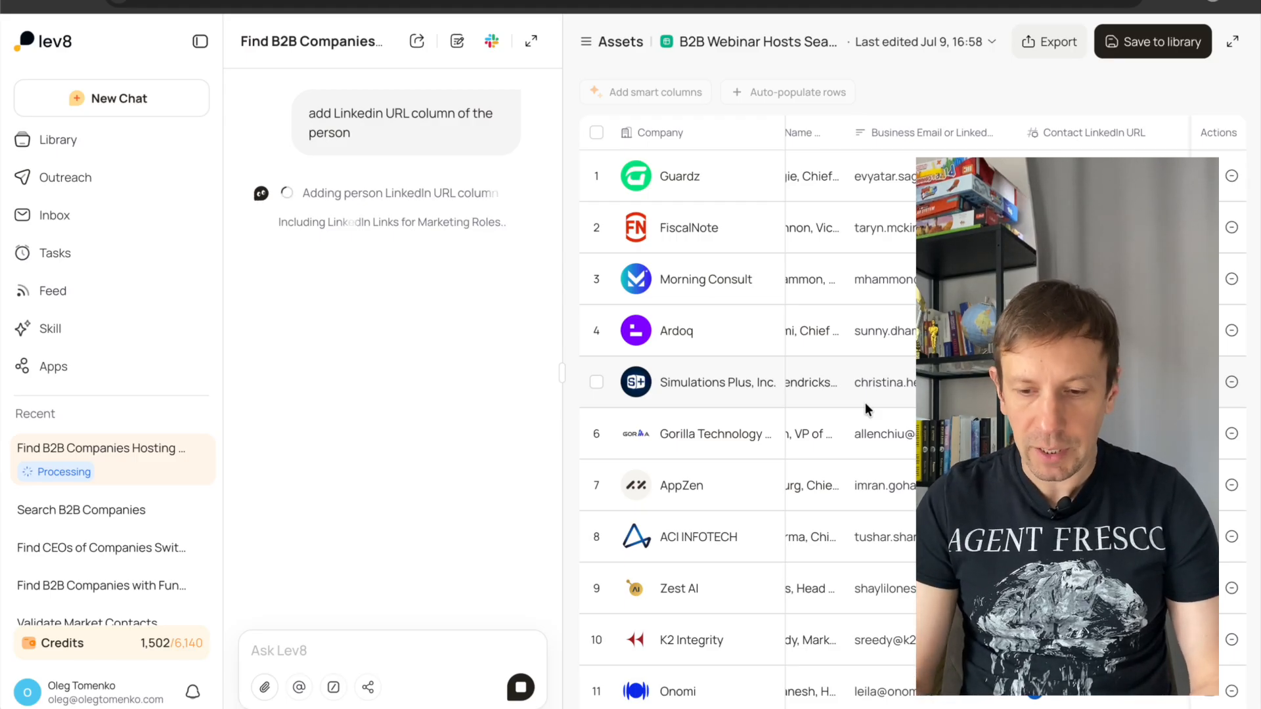
{"action": "scroll", "coordinate": [865, 403], "scroll_direction": "down", "scroll_amount": 15}
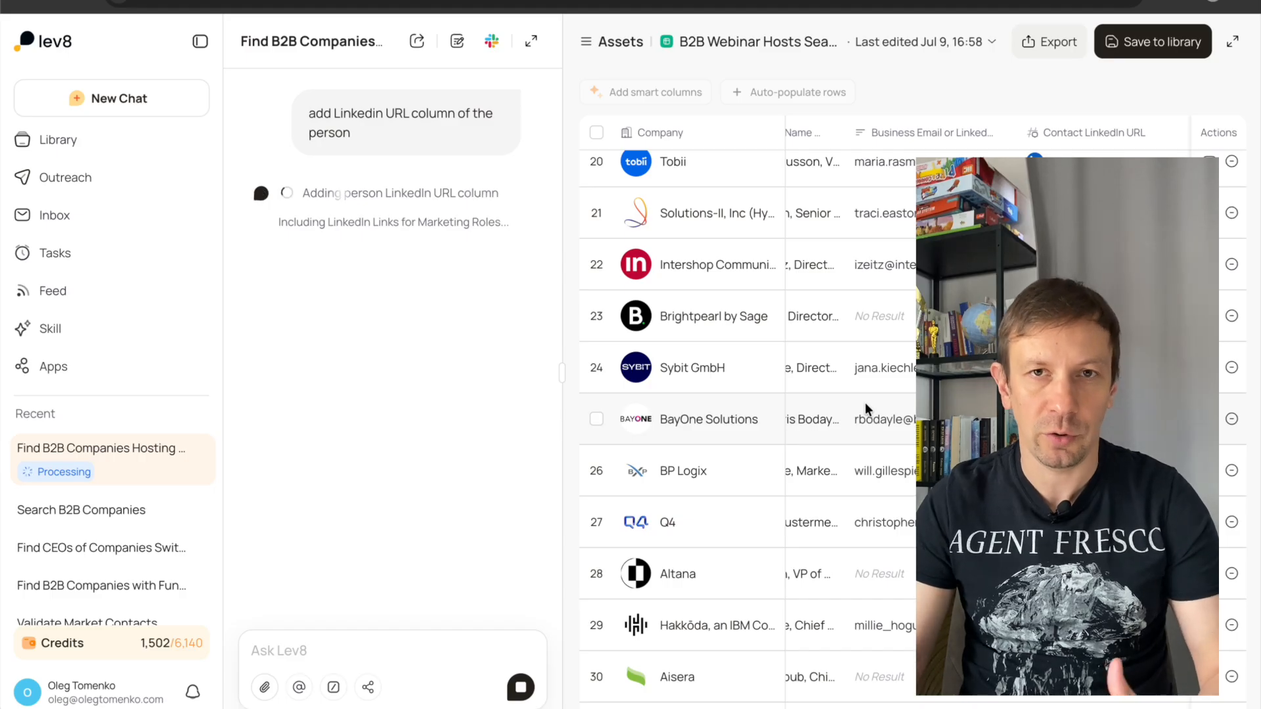
{"action": "scroll", "coordinate": [865, 403], "scroll_direction": "down", "scroll_amount": 20}
{"action": "scroll", "coordinate": [865, 403], "scroll_direction": "down", "scroll_amount": 20}
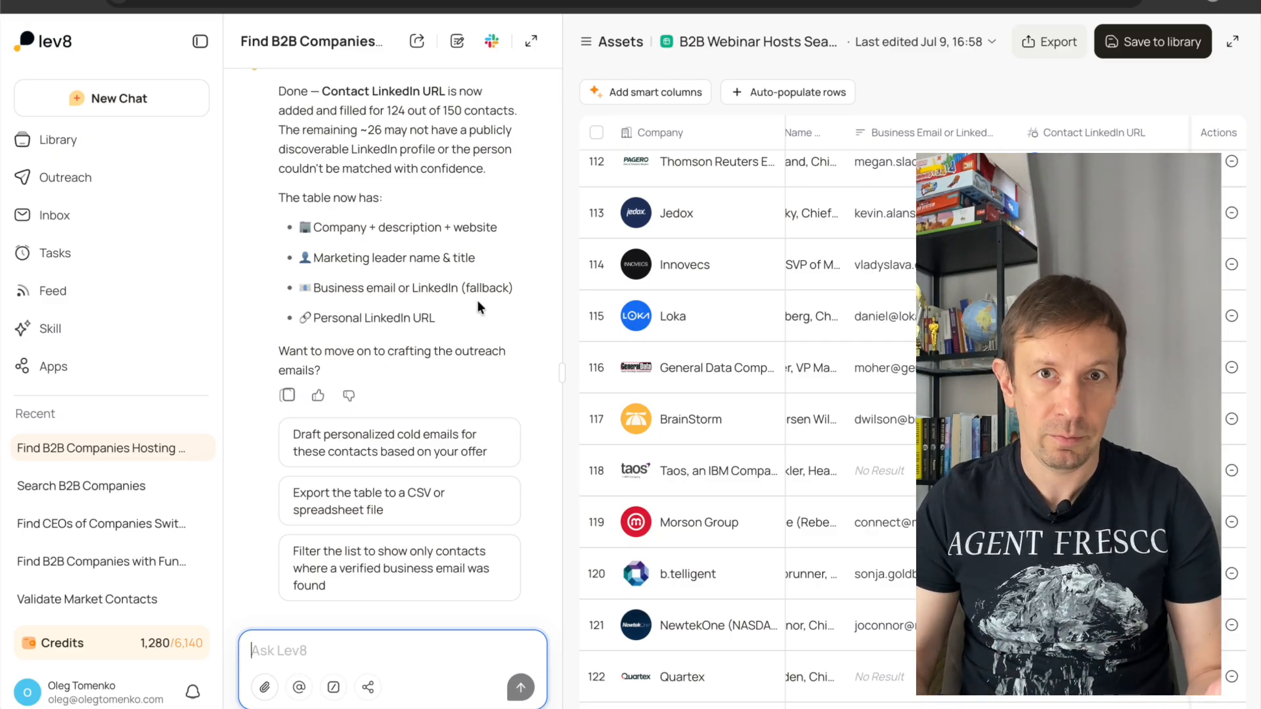
Insert a prompt to create a personalized message to everyone using the offer "We help companies automatically re-engage webinar visitors".
{"action": "type", "text": "Create a personalized message to everyone using offer:  We help companies automatically re-engage webinar visitors"}
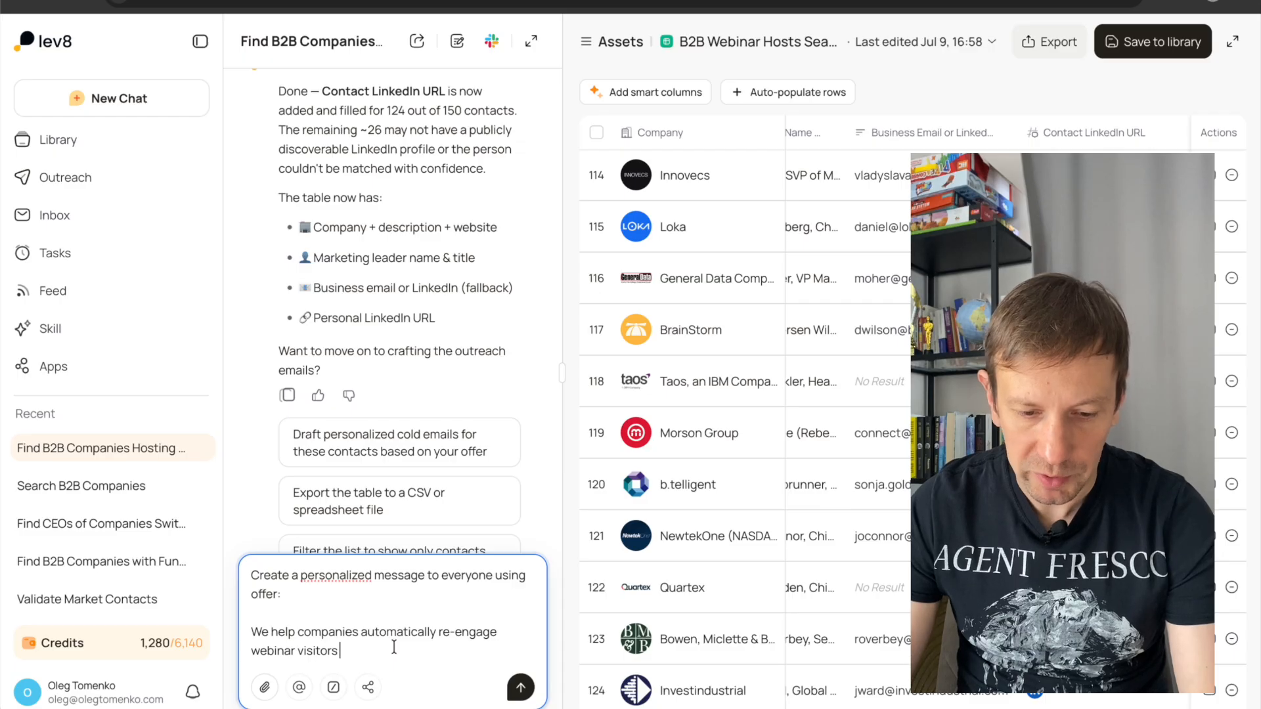
{"action": "key", "text": "shift+Return"}
{"action": "key", "text": "shift+Return"}
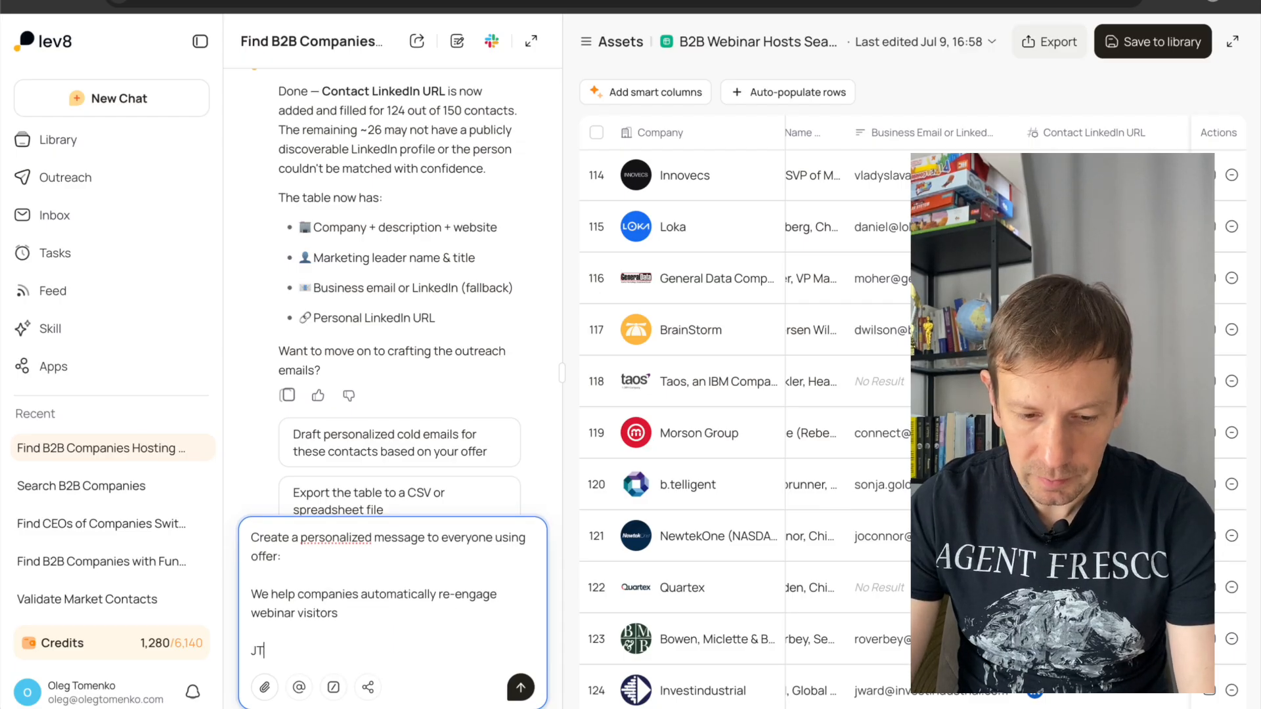
Extend the prompt with a "Use JTBD of marketing leaders:" section whose first item is "getting positive ROI out of webinars".
{"action": "type", "text": "JT"}
{"action": "key", "text": "BackSpace"}
{"action": "key", "text": "BackSpace"}
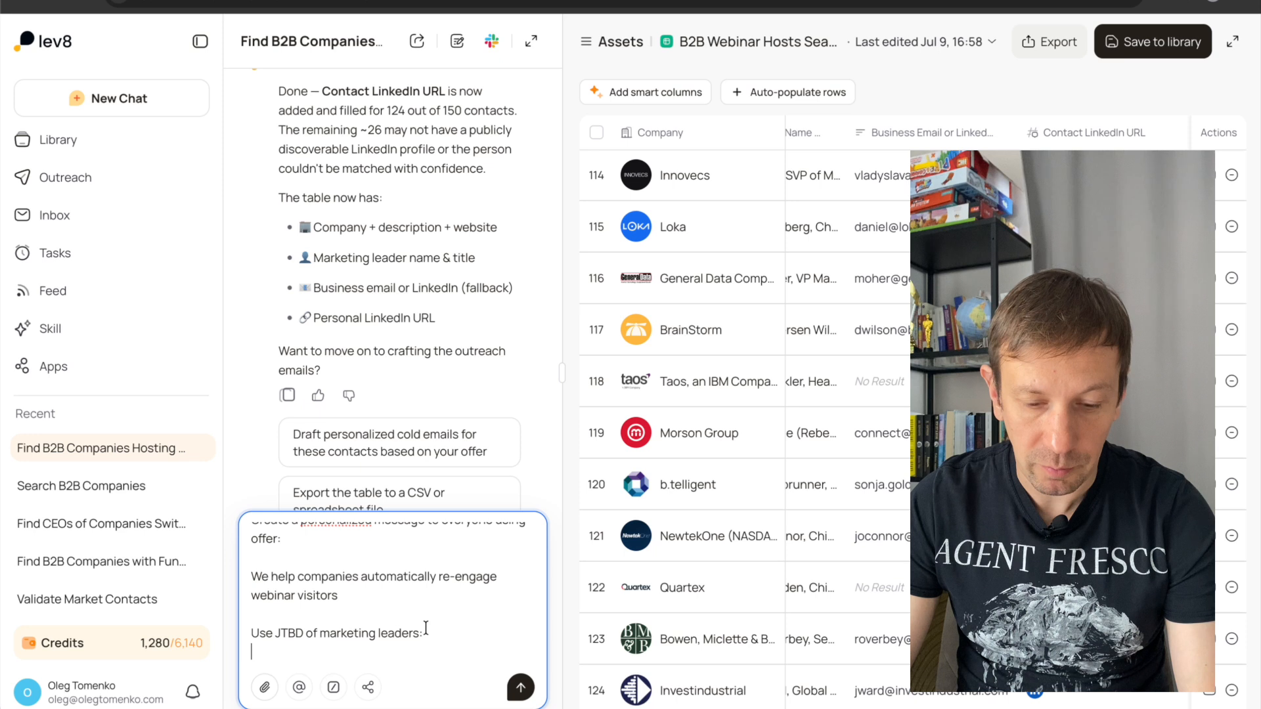
{"action": "key", "text": "shift+Return"}
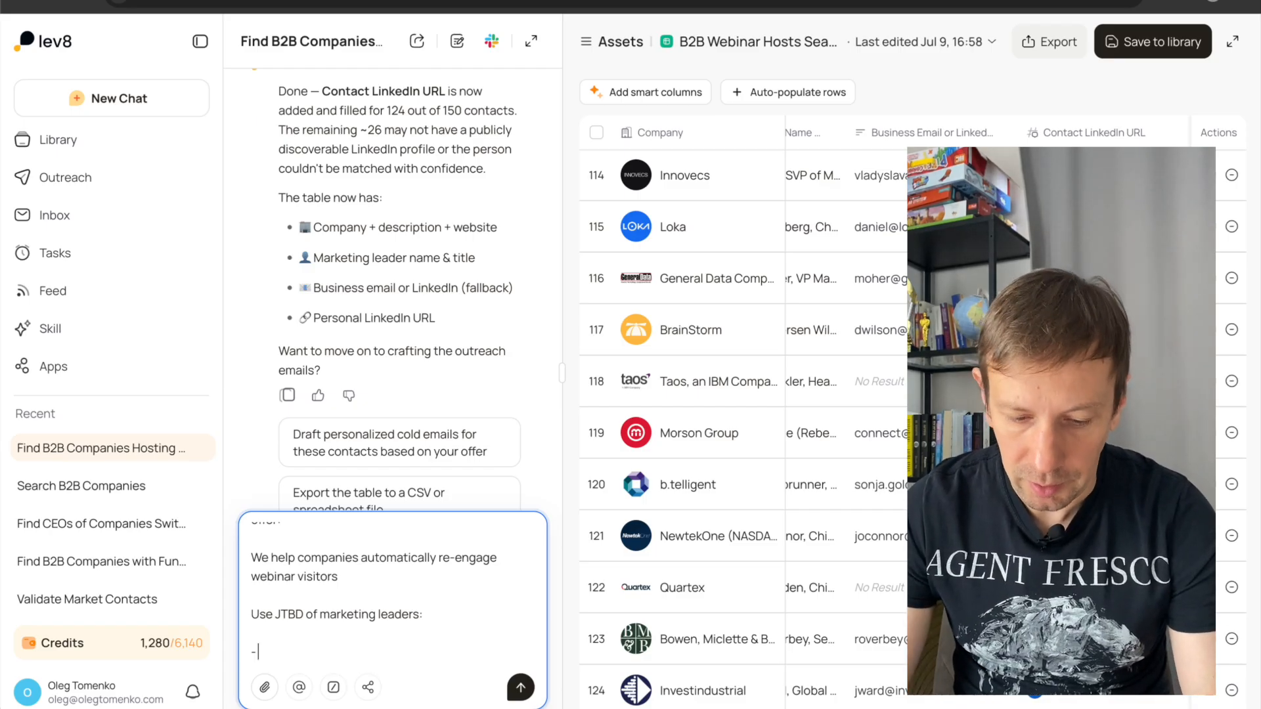
{"action": "type", "text": "- gettong"}
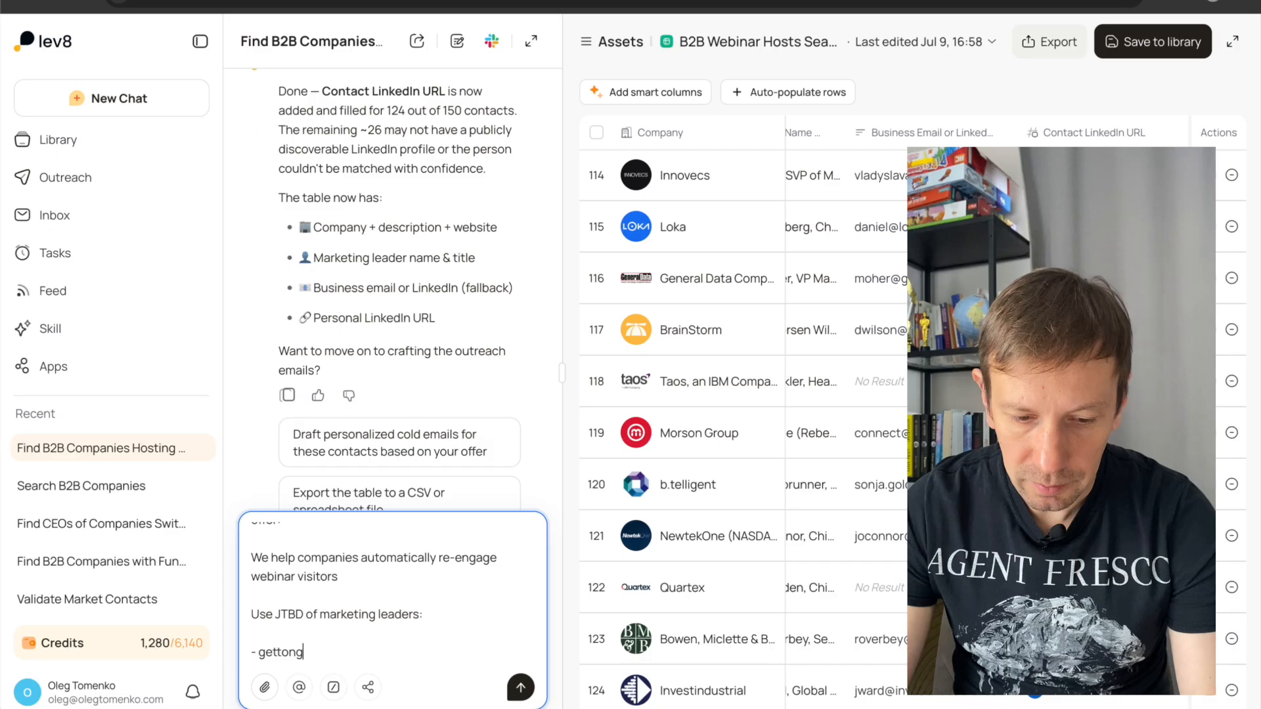
{"action": "key", "text": "BackSpace"}
{"action": "key", "text": "BackSpace"}
{"action": "key", "text": "BackSpace"}
{"action": "type", "text": "ing positive "}
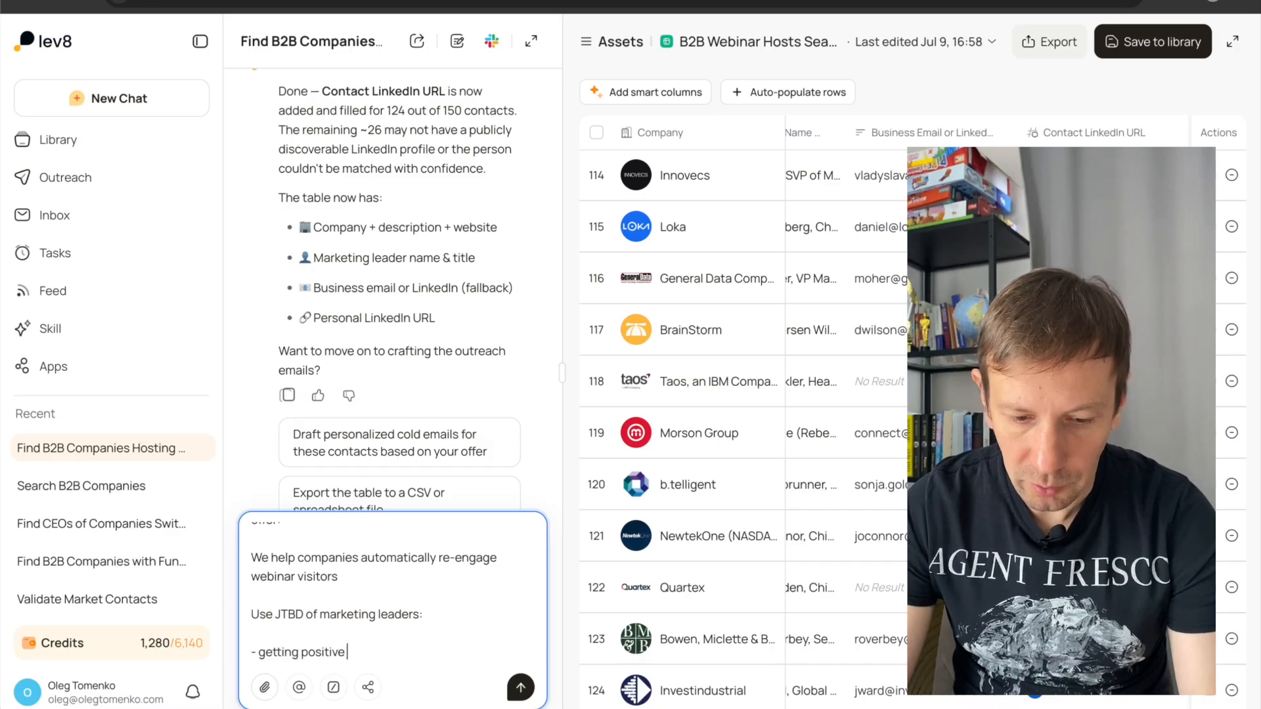
{"action": "type", "text": "ROI out o"}
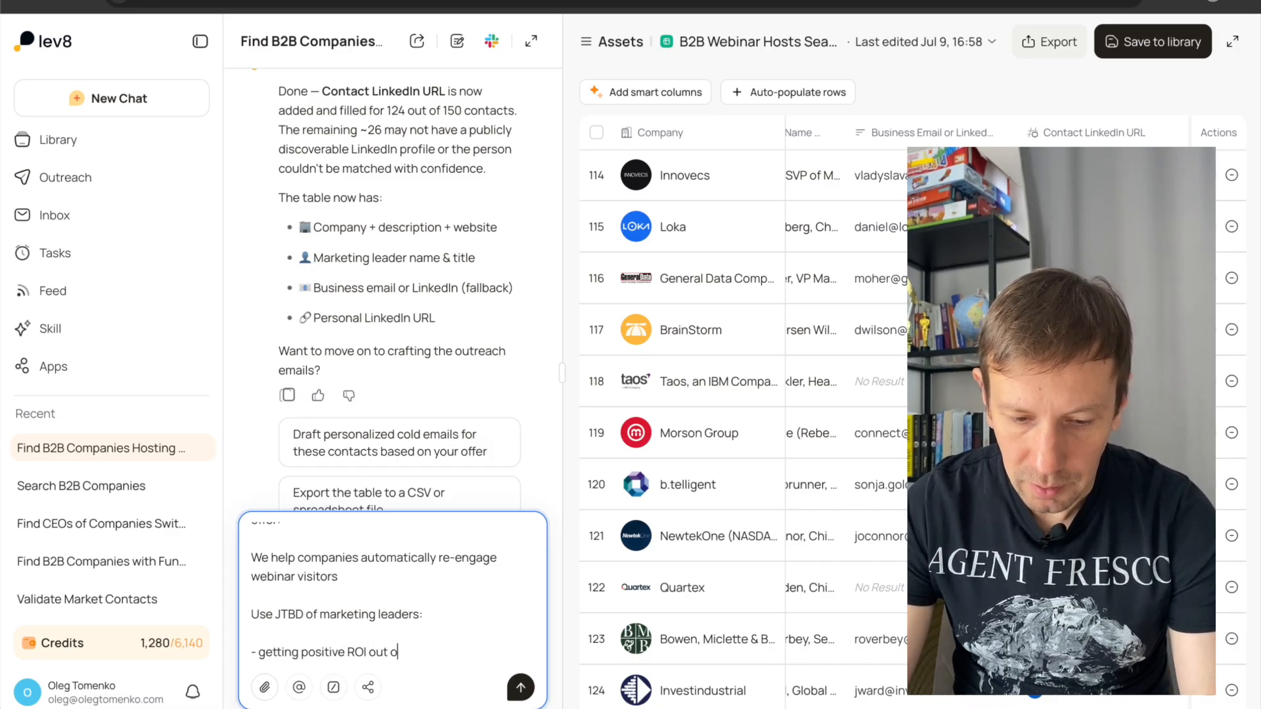
{"action": "type", "text": "f webinars"}
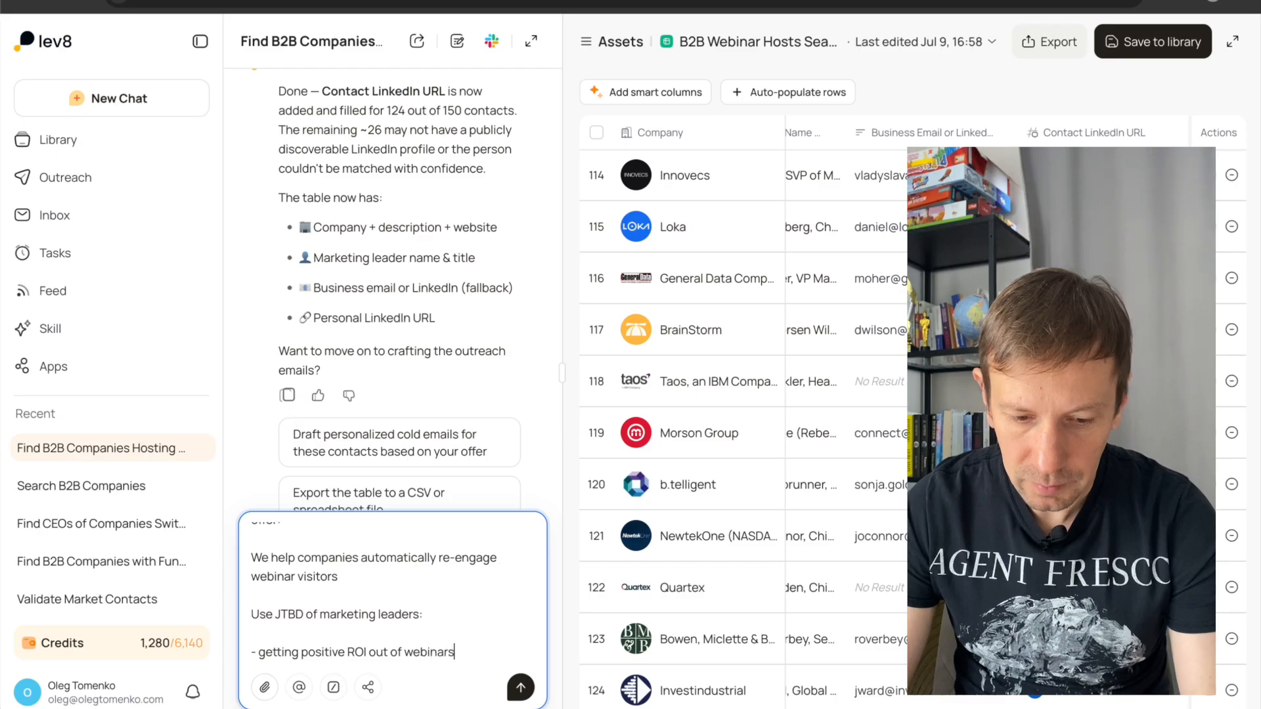
Add "understanding the metrics" and "brand awareness" as further items in the prompt's JTBD list.
{"action": "key", "text": "shift+Return"}
{"action": "type", "text": "- unde"}
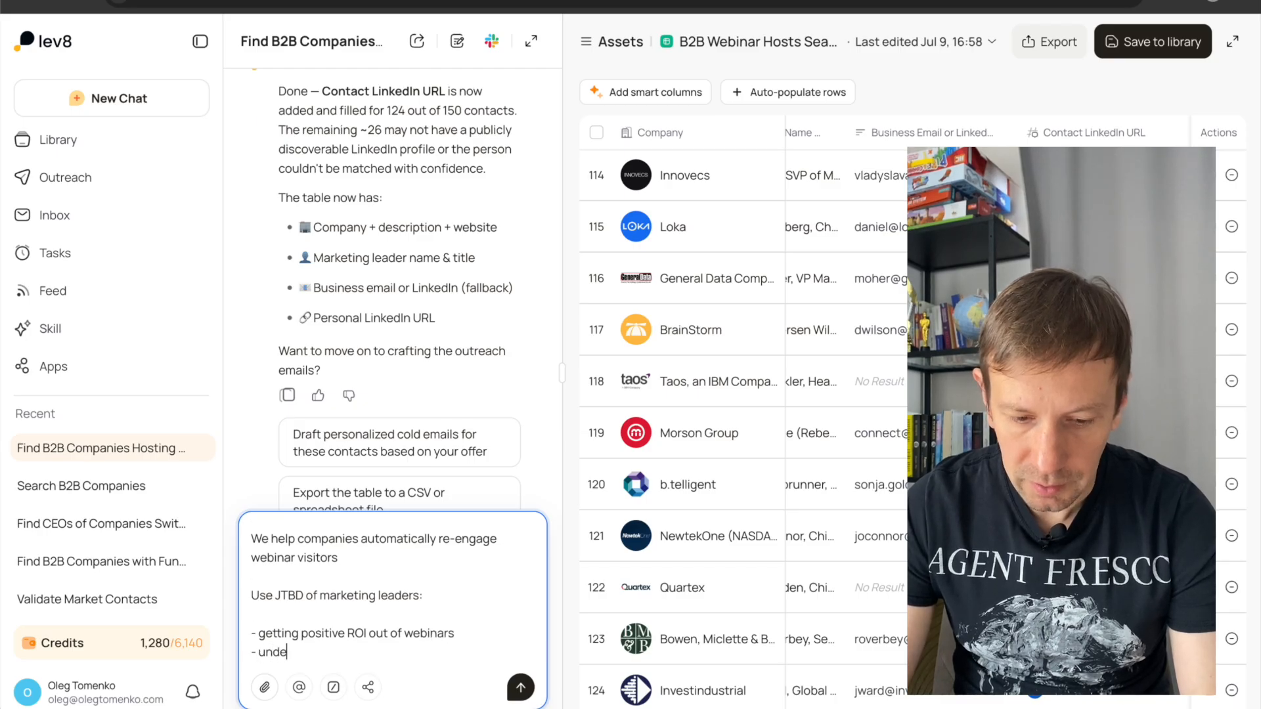
{"action": "type", "text": "rstand"}
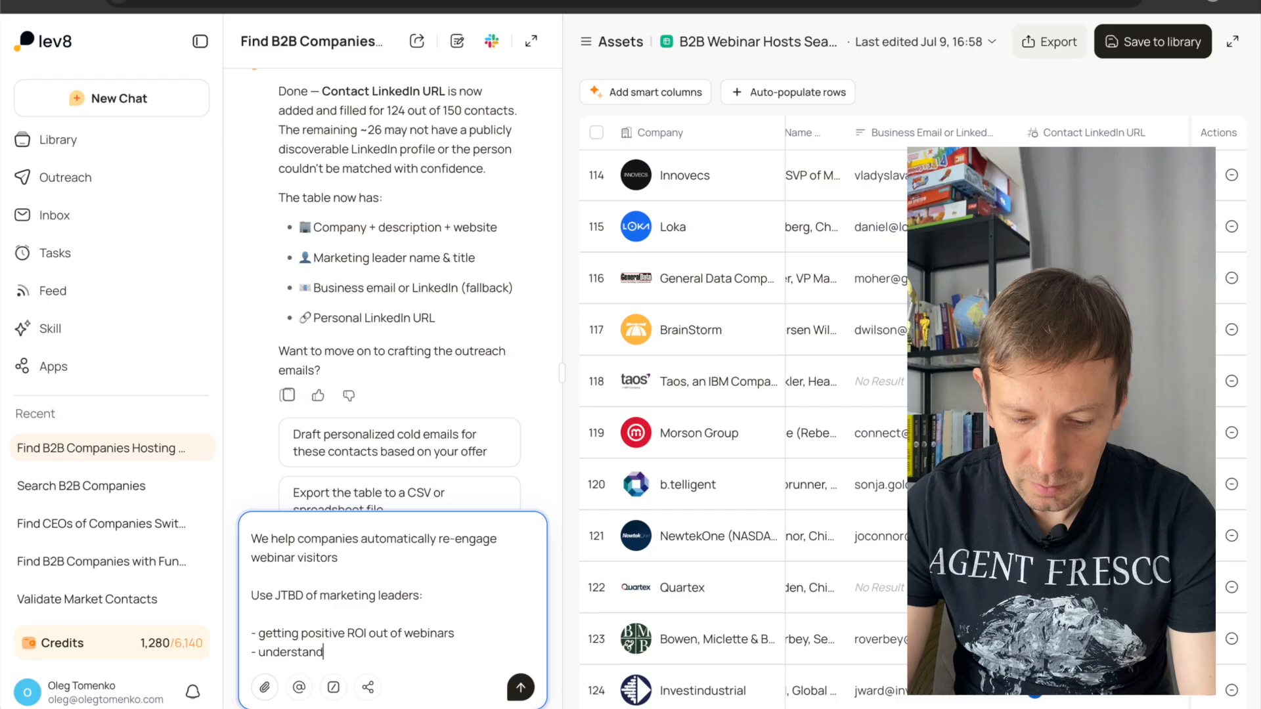
{"action": "type", "text": "ing the metcis"}
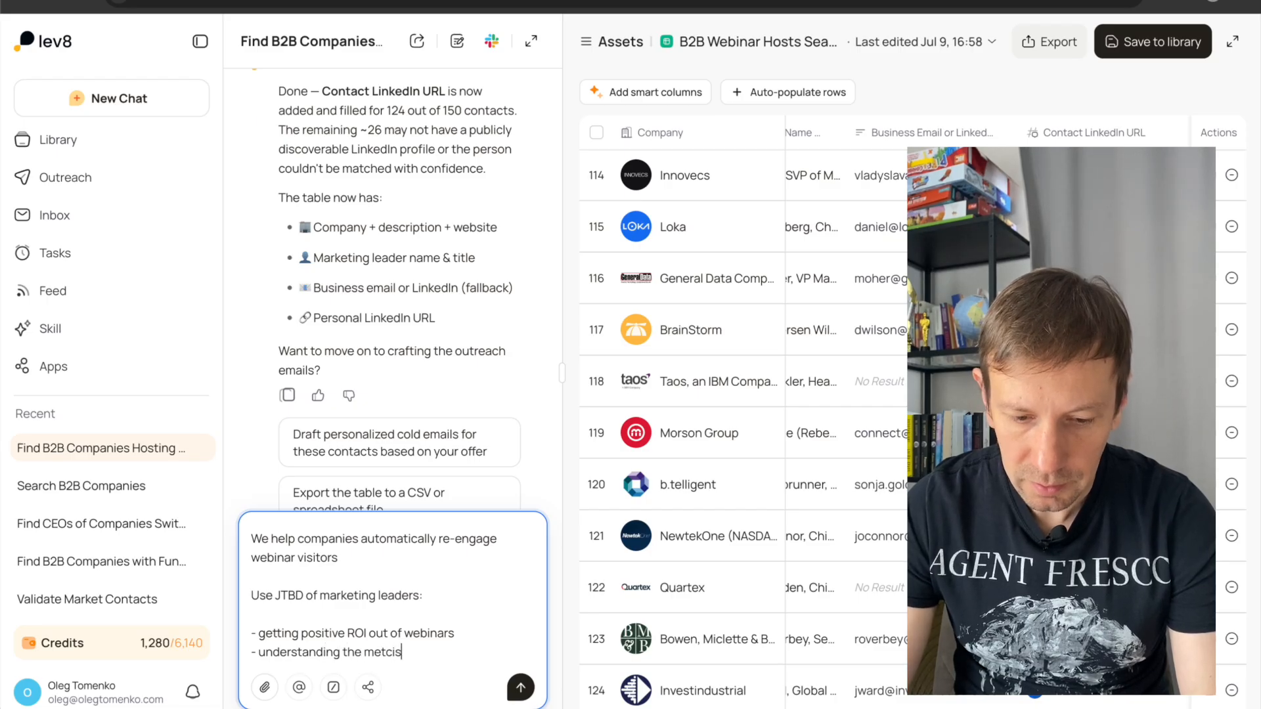
{"action": "key", "text": "shift+Return"}
{"action": "type", "text": "- brand awareness"}
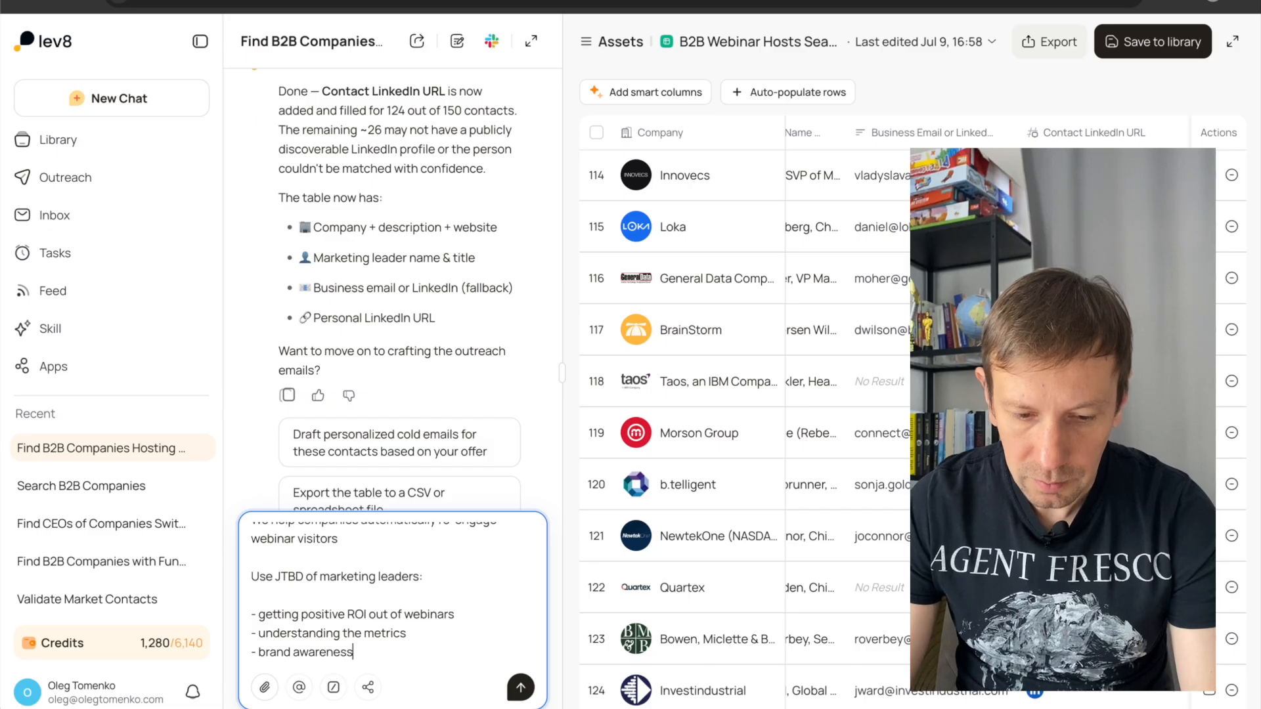
Add "upsell" as the last JTBD item, check the prompt, and submit the personalized message request.
{"action": "key", "text": "shift+Return"}
{"action": "type", "text": "- upsell"}
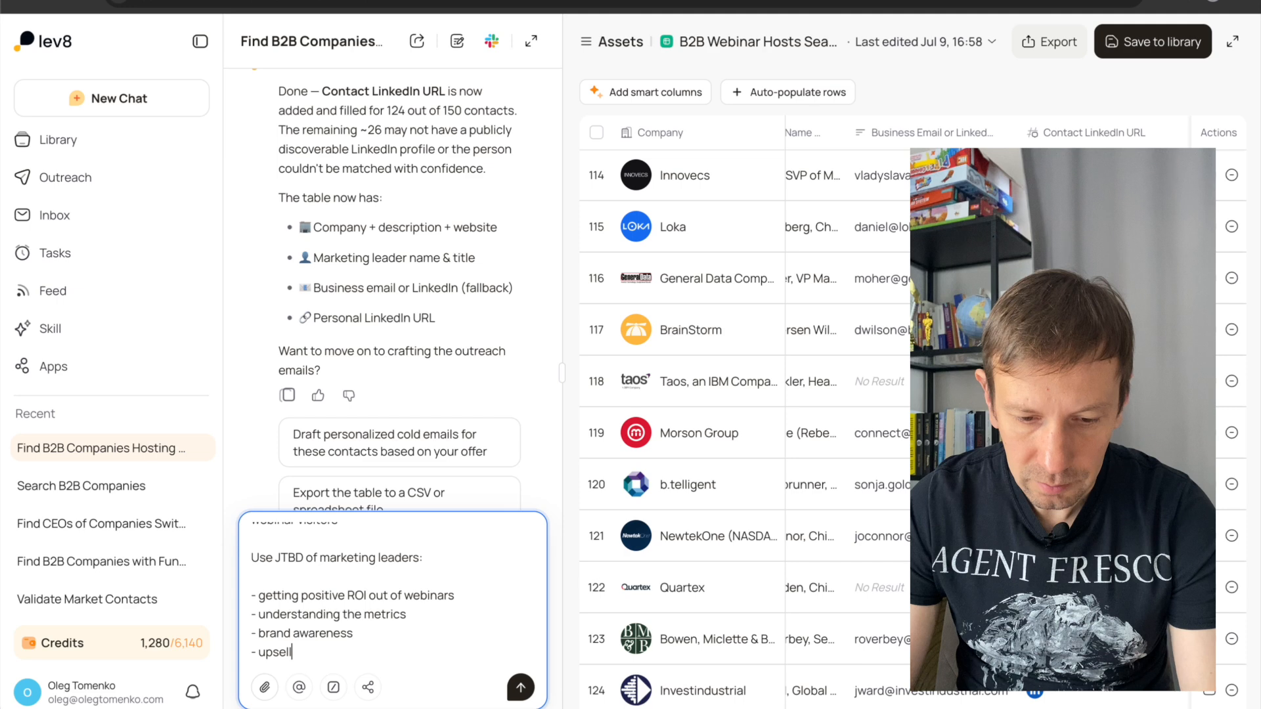
{"action": "scroll", "coordinate": [383, 587], "scroll_direction": "up", "scroll_amount": 3}
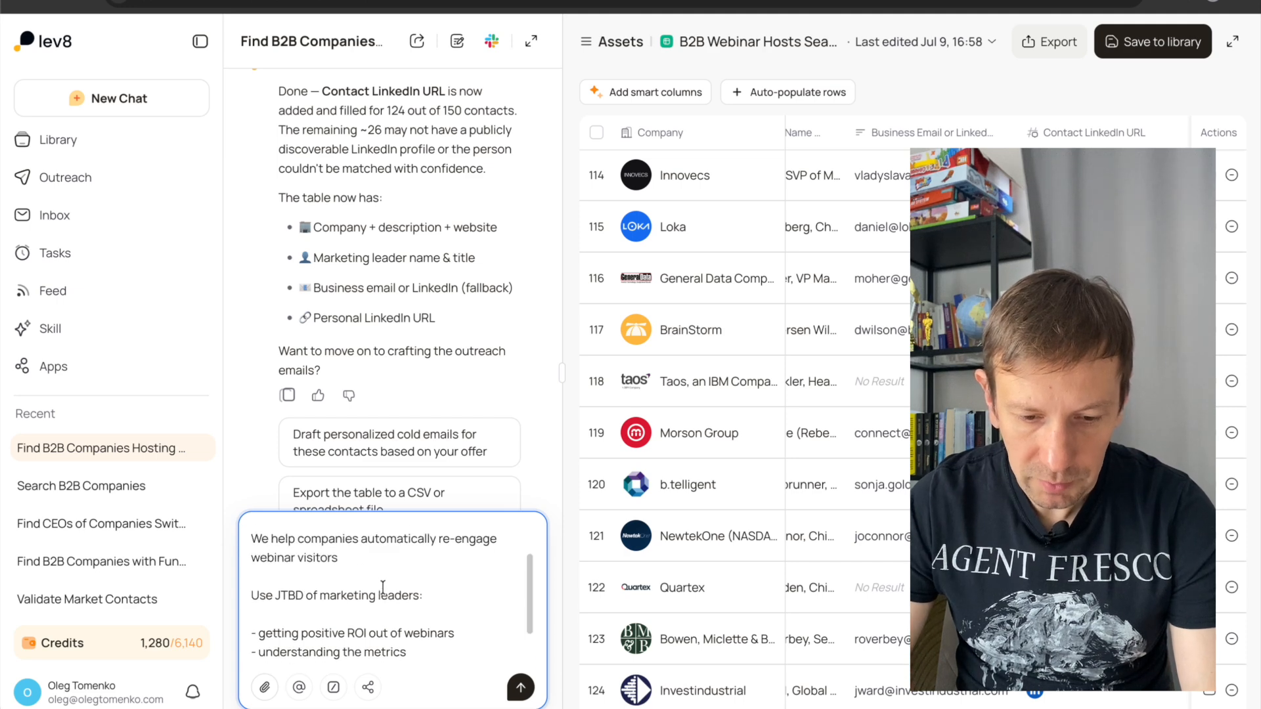
{"action": "scroll", "coordinate": [383, 587], "scroll_direction": "down", "scroll_amount": 3}
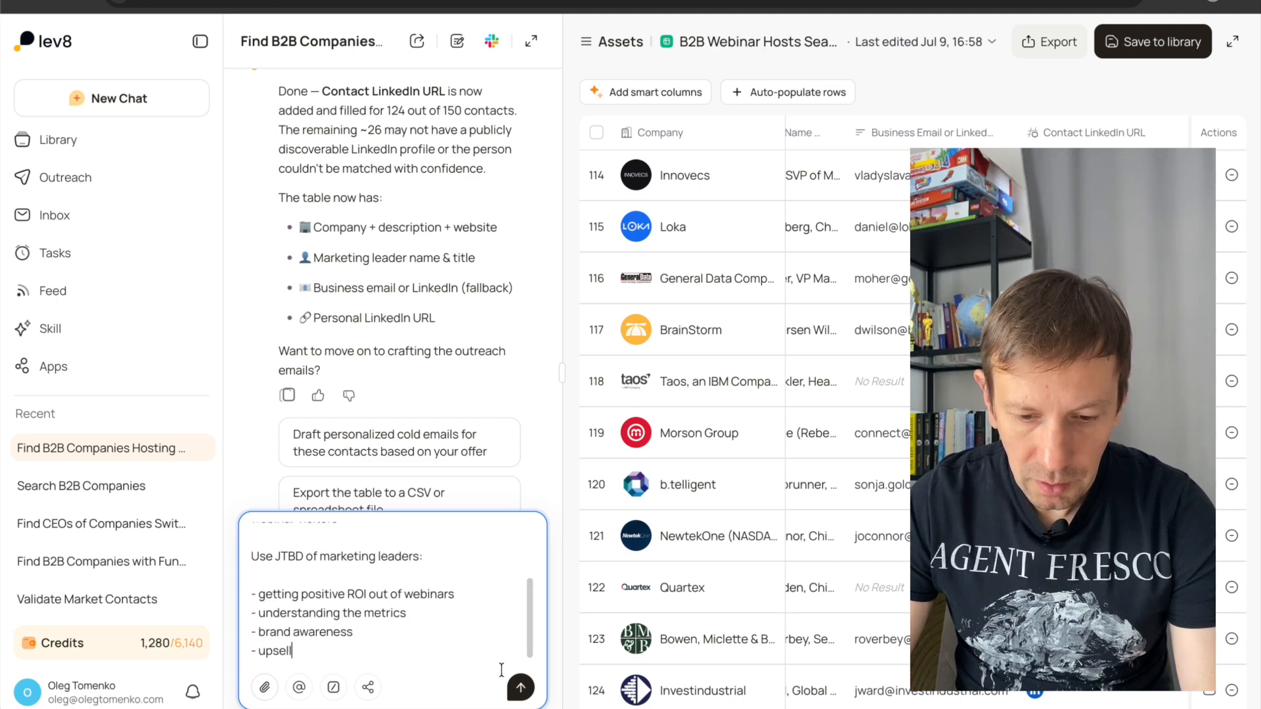
{"action": "left_click", "coordinate": [520, 688]}
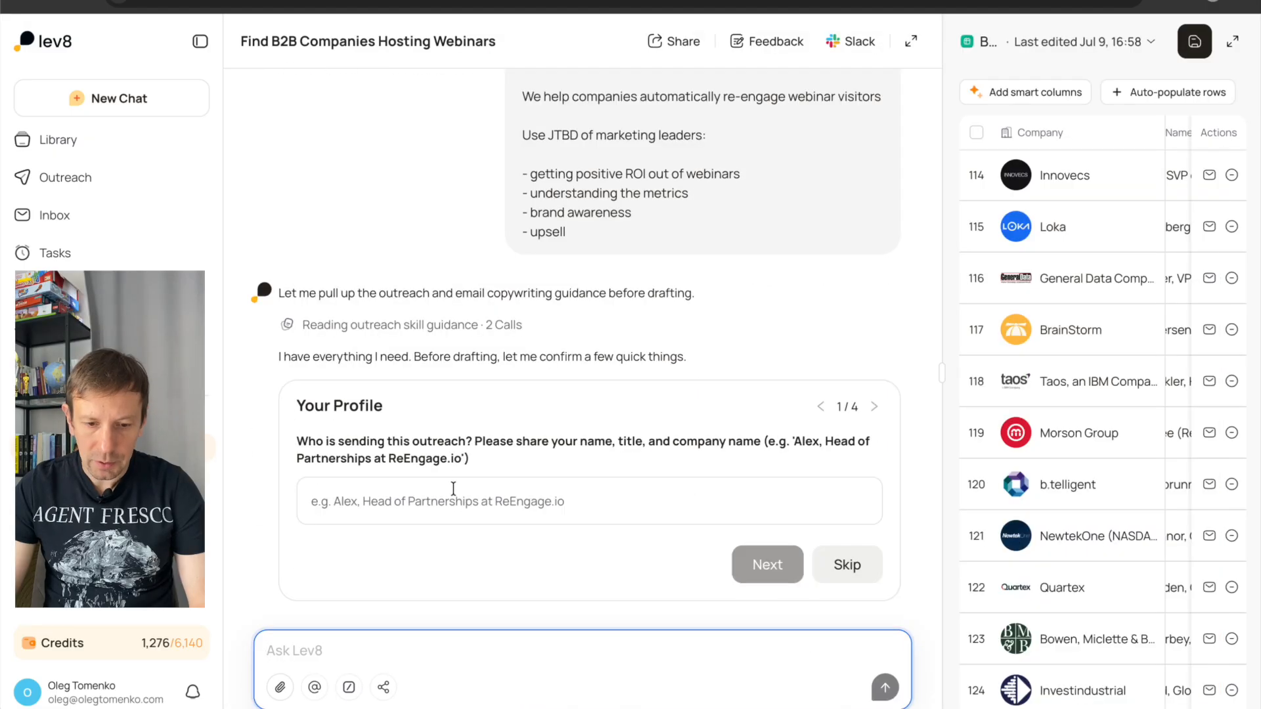
Answer the sender profile question with the sender's first name and the title Founder at TMNKO.
{"action": "left_click", "coordinate": [450, 489]}
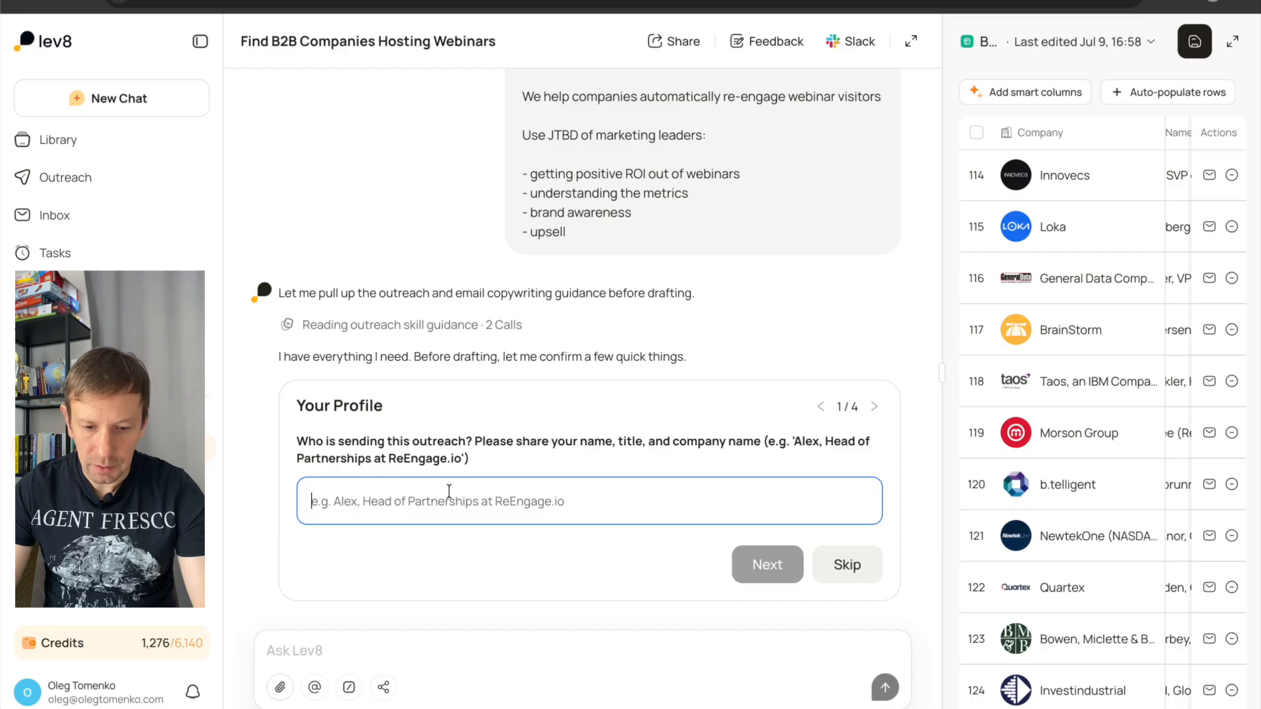
{"action": "type", "text": "Oleg, Founder at TMNKO"}
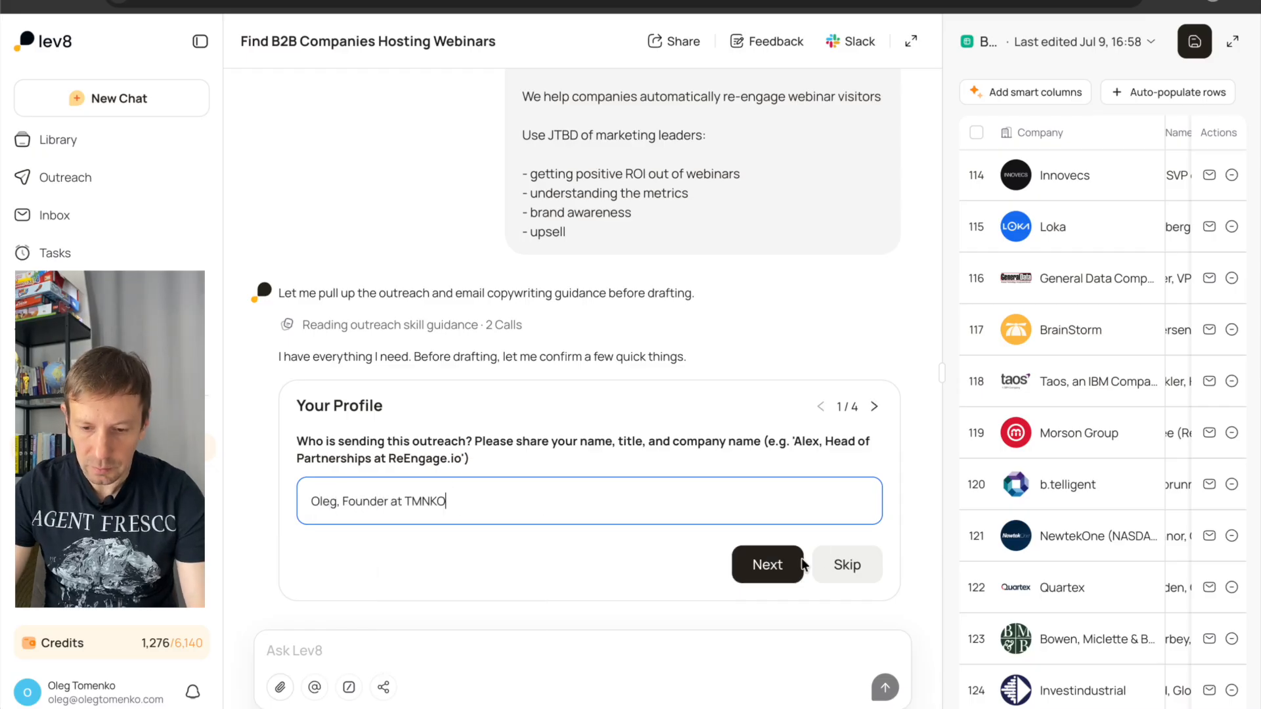
{"action": "left_click", "coordinate": [768, 566]}
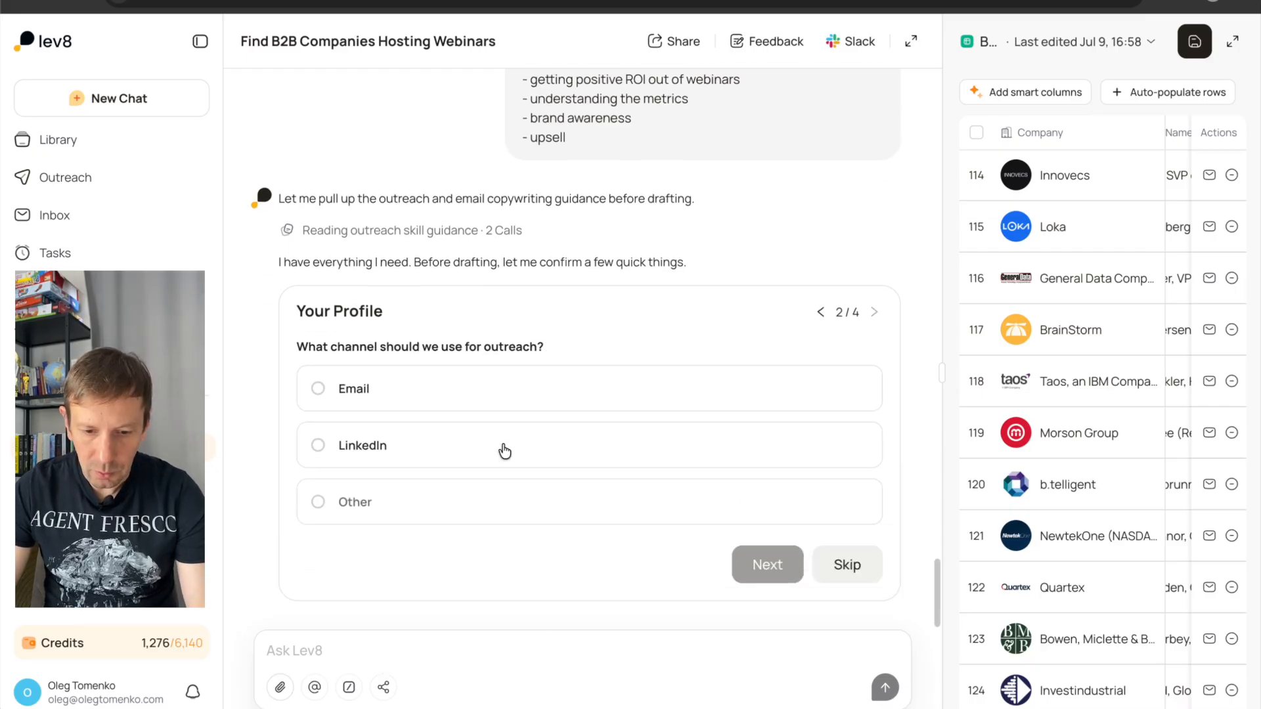
Answer the outreach questions with Email, "Reply with interest" as the CTA, a "Conversational & warm" tone, and "Preview first" for the drafts.
{"action": "left_click", "coordinate": [316, 393]}
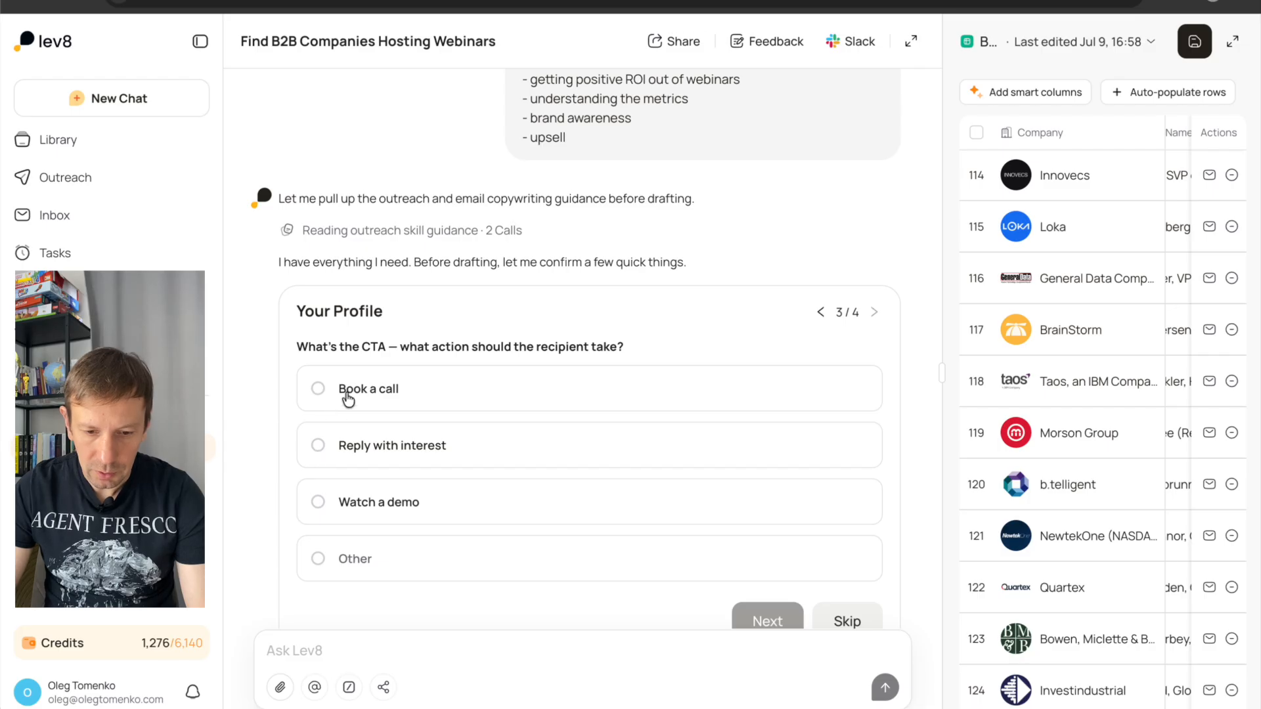
{"action": "scroll", "coordinate": [490, 459], "scroll_direction": "down", "scroll_amount": 2}
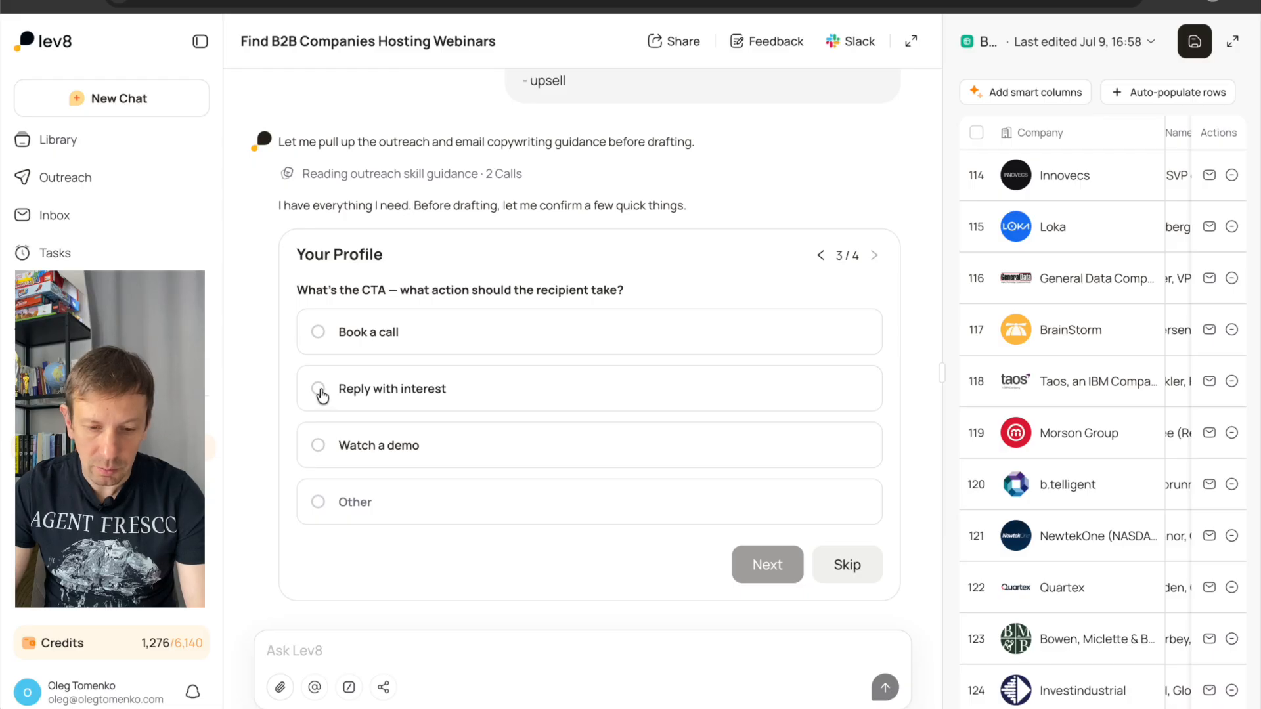
{"action": "left_click", "coordinate": [320, 391]}
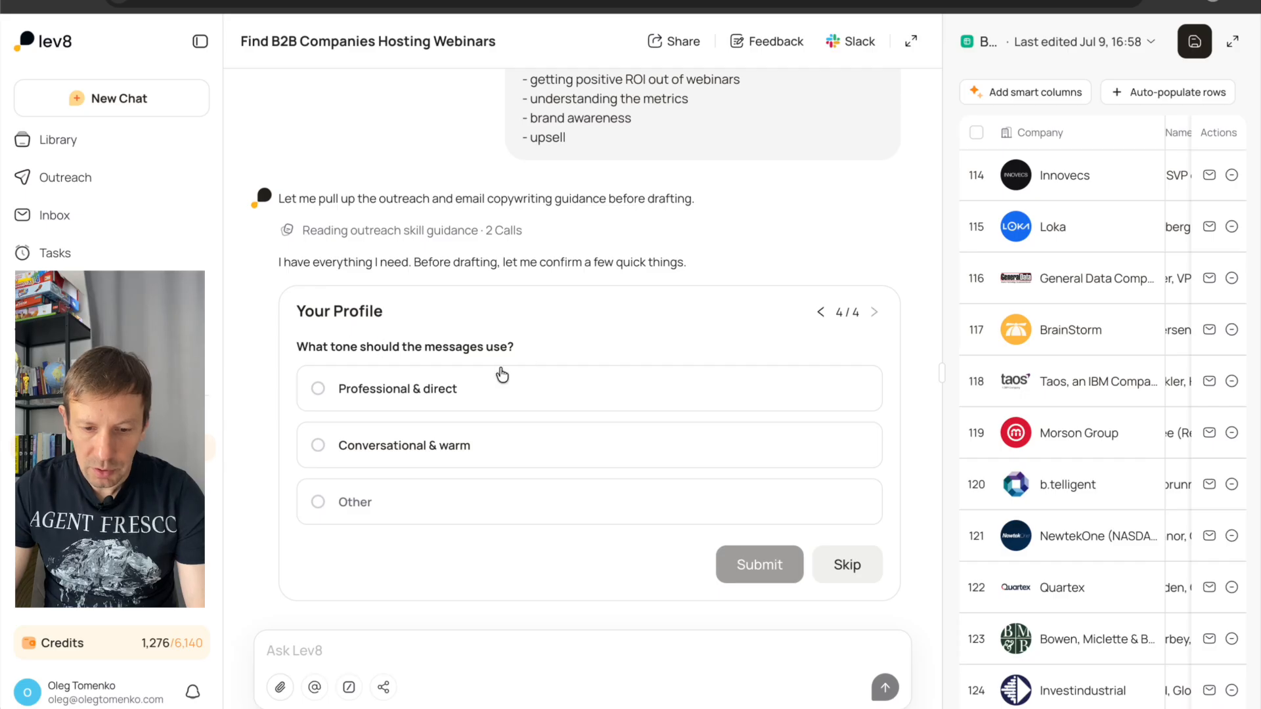
{"action": "left_click", "coordinate": [318, 445]}
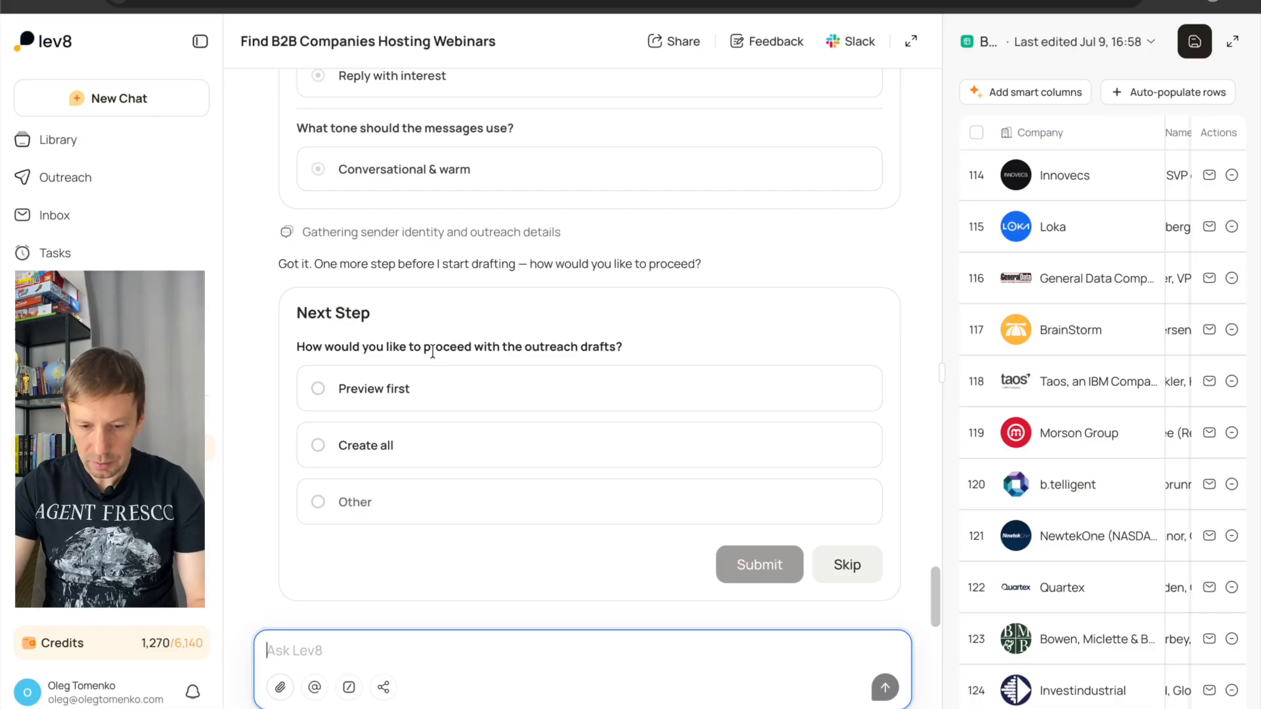
{"action": "left_click", "coordinate": [318, 388]}
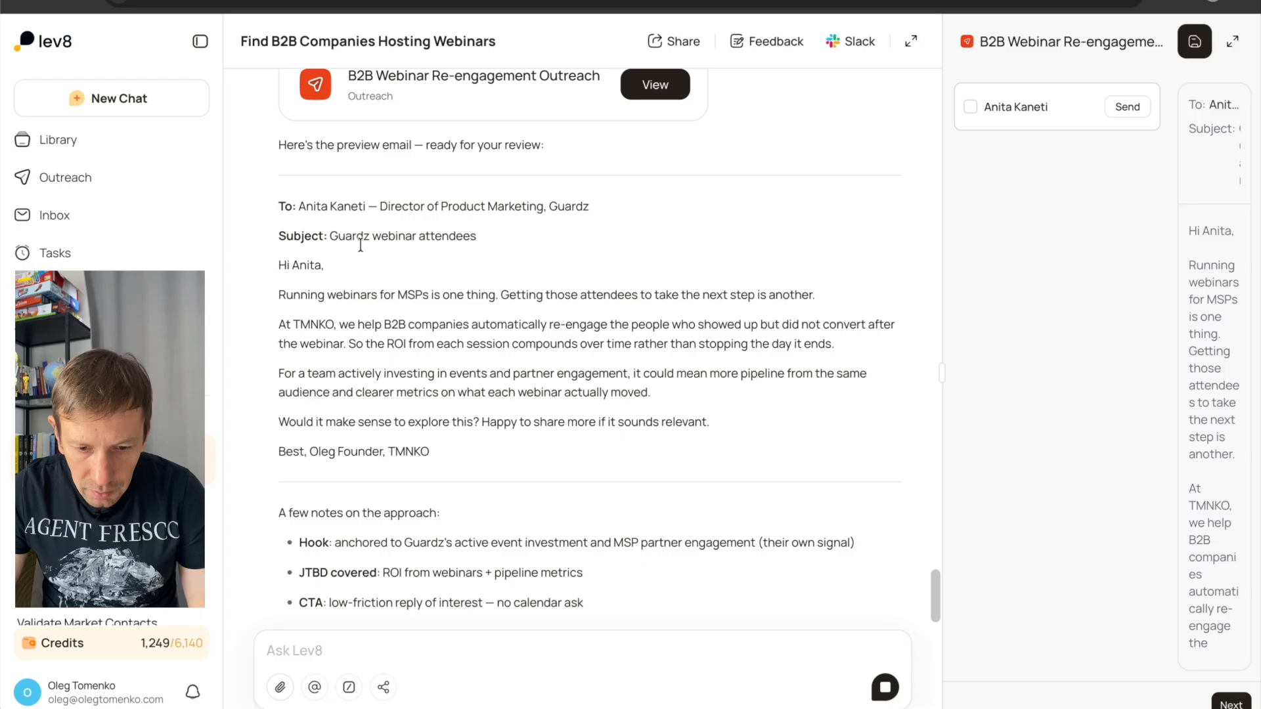
Review the preview email drafted for the Guardz contact and the notes on its approach.
{"action": "scroll", "coordinate": [438, 238], "scroll_direction": "up", "scroll_amount": 3}
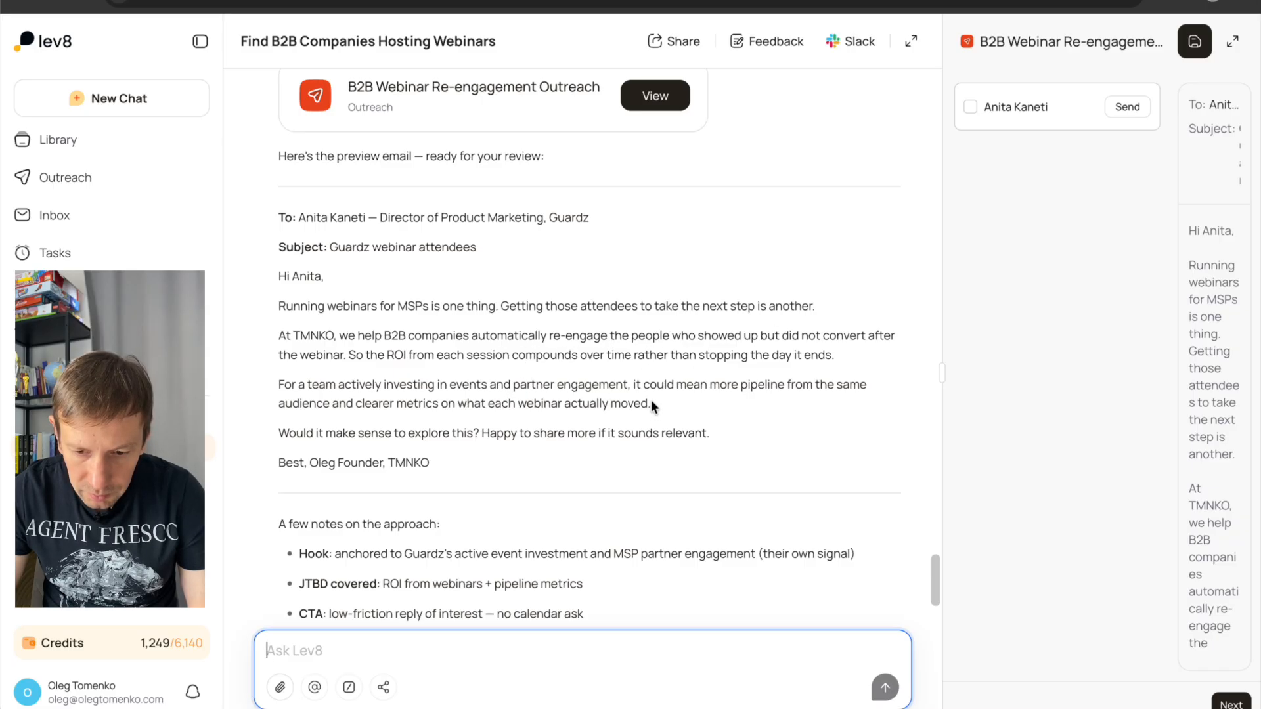
{"action": "scroll", "coordinate": [627, 404], "scroll_direction": "down", "scroll_amount": 1}
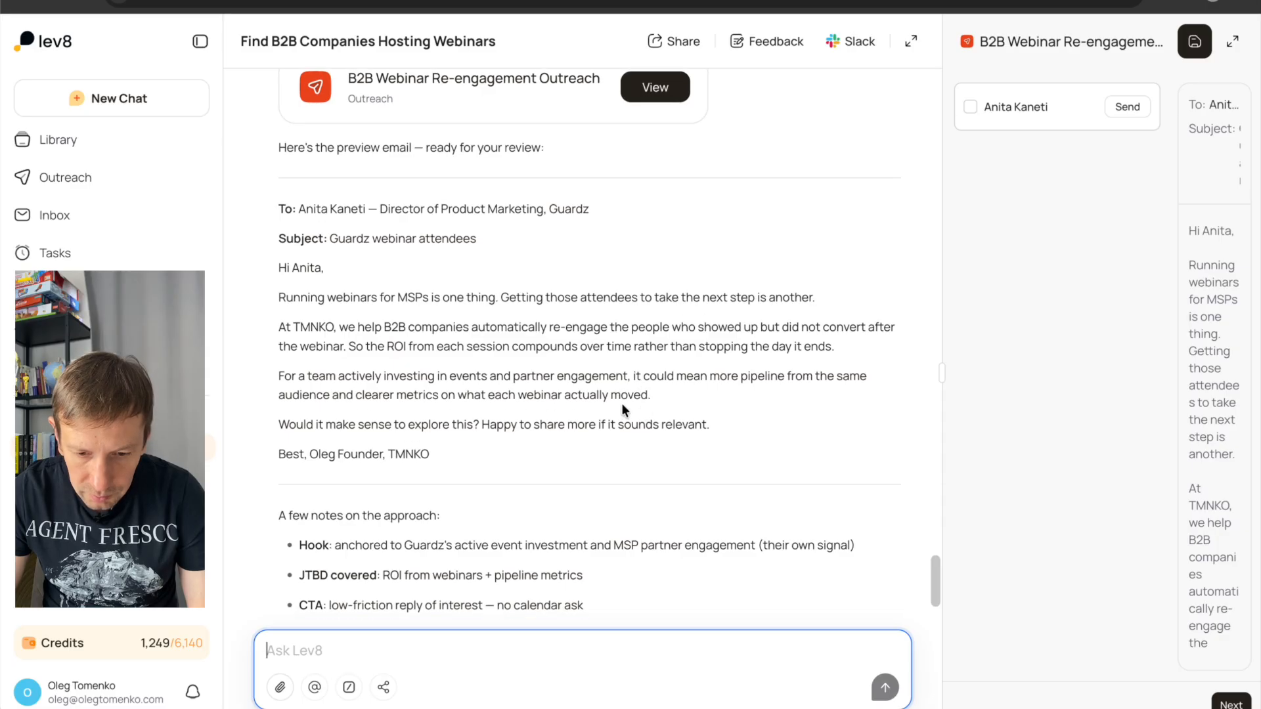
{"action": "triple_click", "coordinate": [520, 423]}
{"action": "left_click", "coordinate": [543, 436]}
{"action": "scroll", "coordinate": [562, 449], "scroll_direction": "down", "scroll_amount": 1}
{"action": "scroll", "coordinate": [561, 447], "scroll_direction": "down", "scroll_amount": 3}
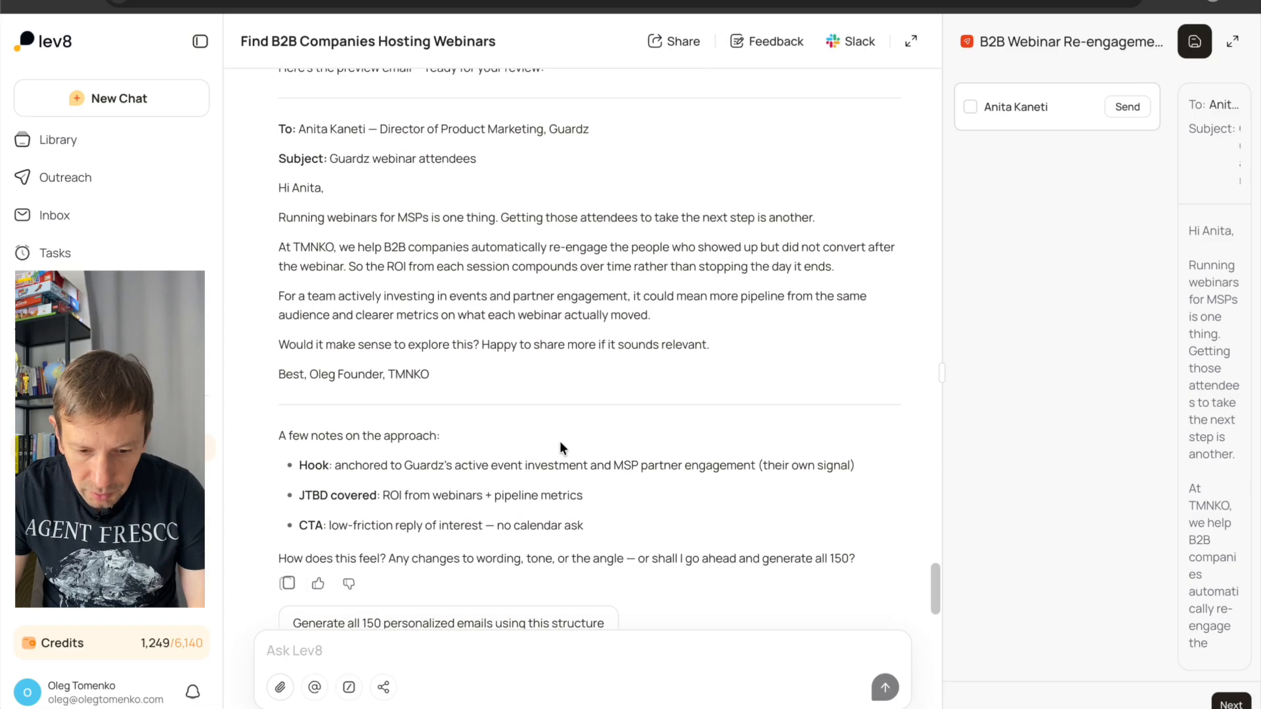
{"action": "scroll", "coordinate": [528, 495], "scroll_direction": "up", "scroll_amount": 1}
{"action": "scroll", "coordinate": [528, 497], "scroll_direction": "down", "scroll_amount": 2}
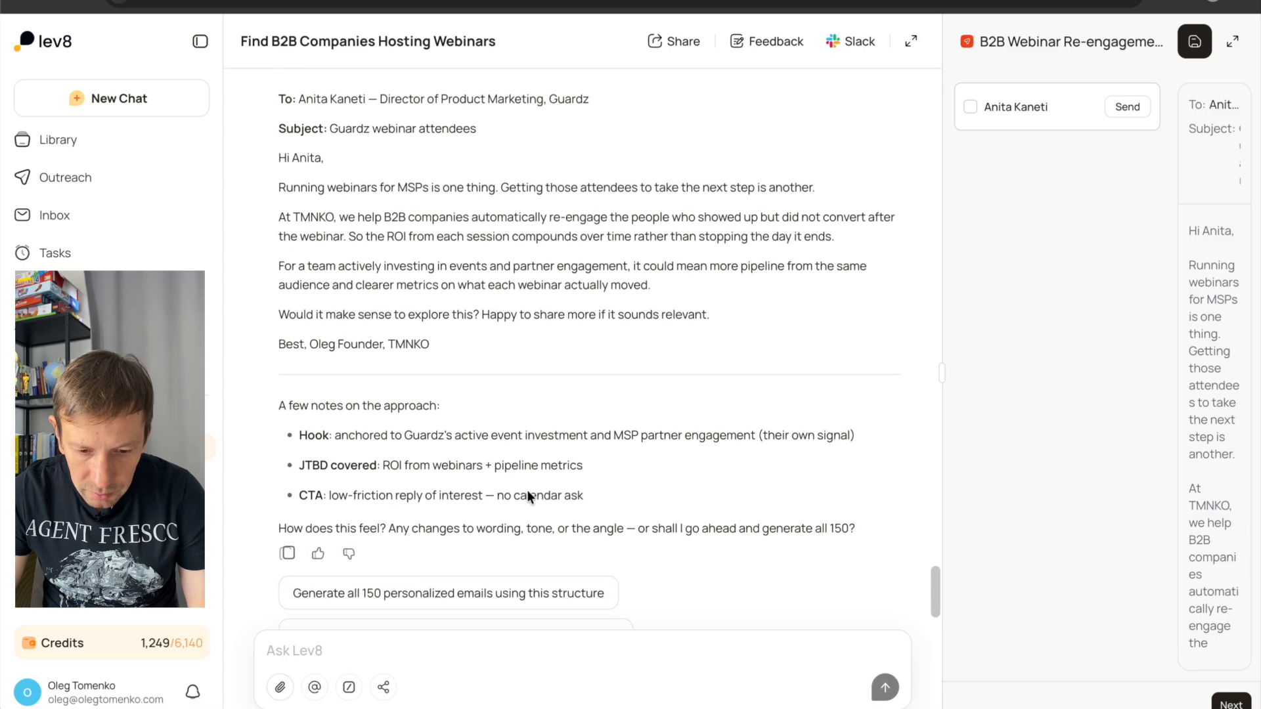
{"action": "scroll", "coordinate": [529, 497], "scroll_direction": "up", "scroll_amount": 3}
{"action": "scroll", "coordinate": [528, 495], "scroll_direction": "up", "scroll_amount": 3}
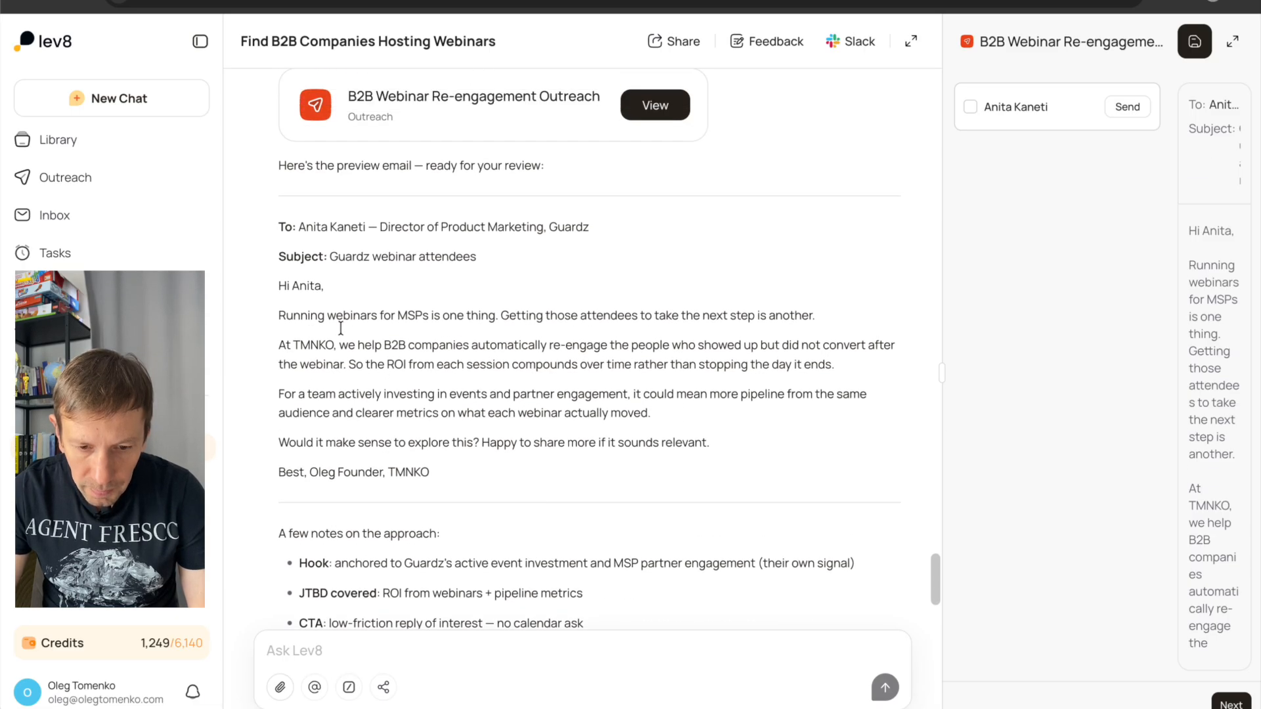
{"action": "scroll", "coordinate": [530, 390], "scroll_direction": "down", "scroll_amount": 1}
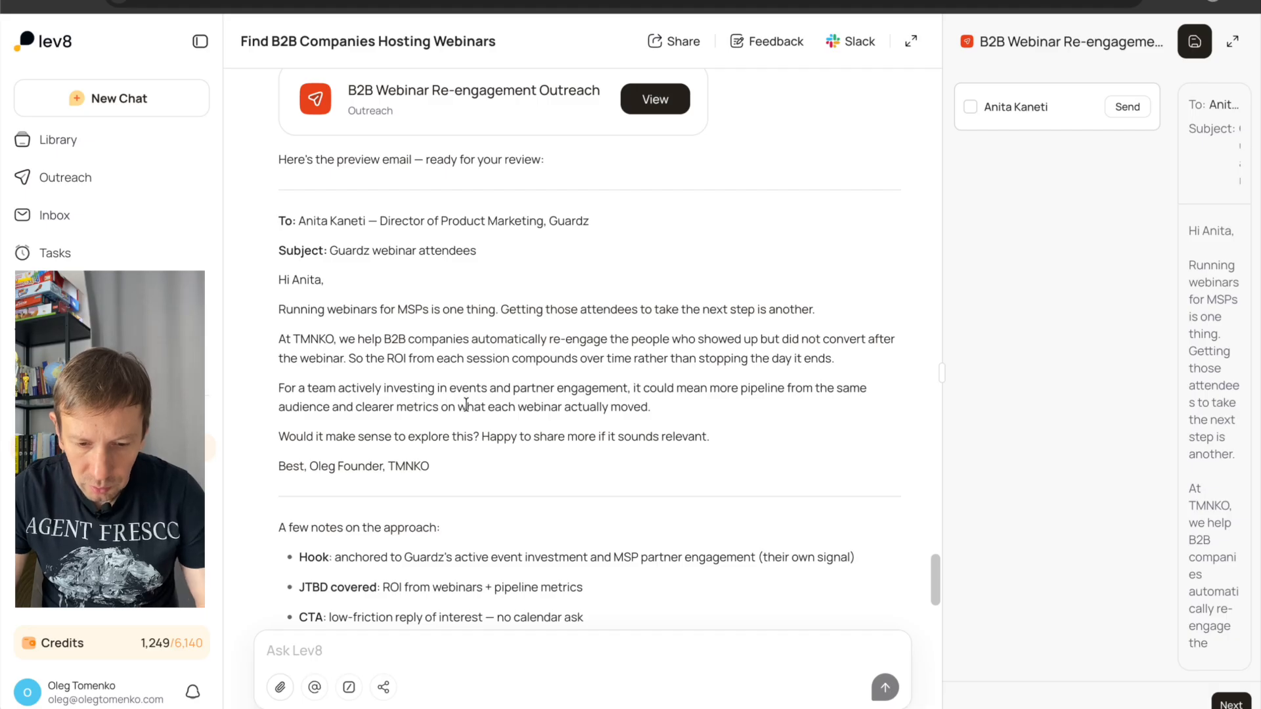
{"action": "scroll", "coordinate": [463, 404], "scroll_direction": "down", "scroll_amount": 1}
Submit a chat request to make the email short and use a "poke the bear" question.
{"action": "left_click", "coordinate": [353, 655]}
{"action": "type", "text": "let's"}
{"action": "key", "text": "BackSpace"}
{"action": "type", "text": "'s make it short an"}
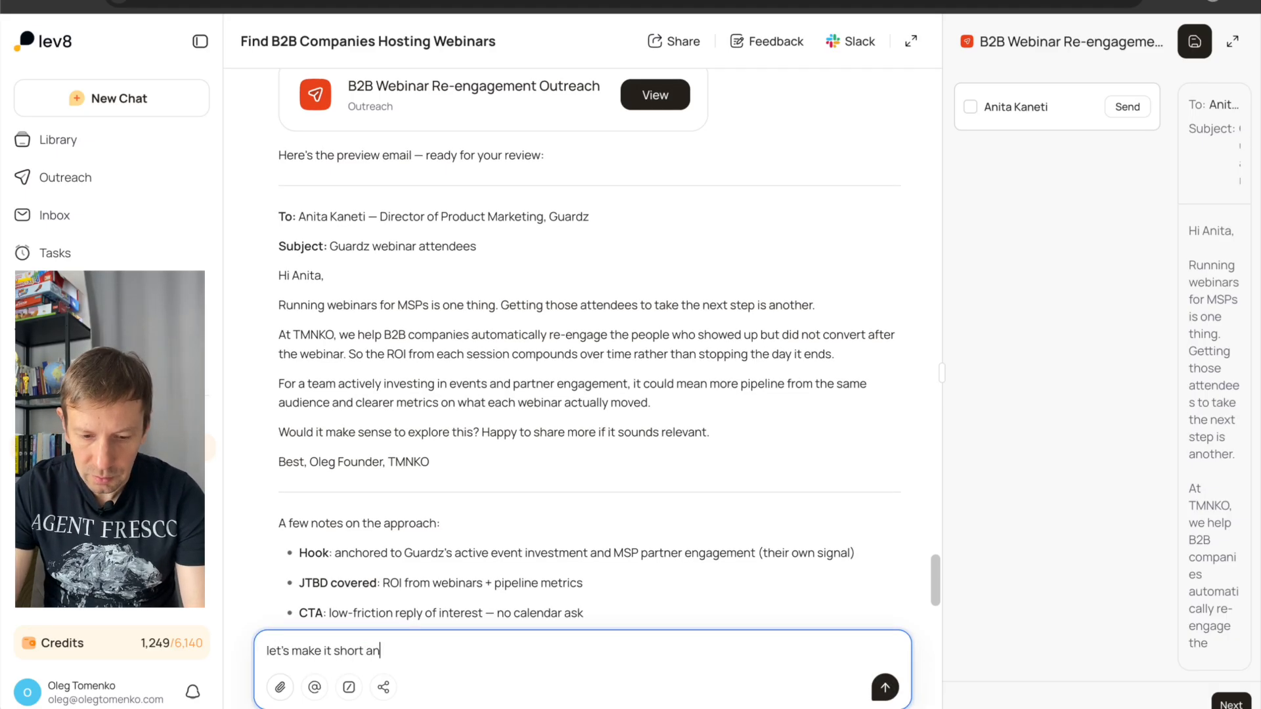
{"action": "type", "text": "d use \"poke the be"}
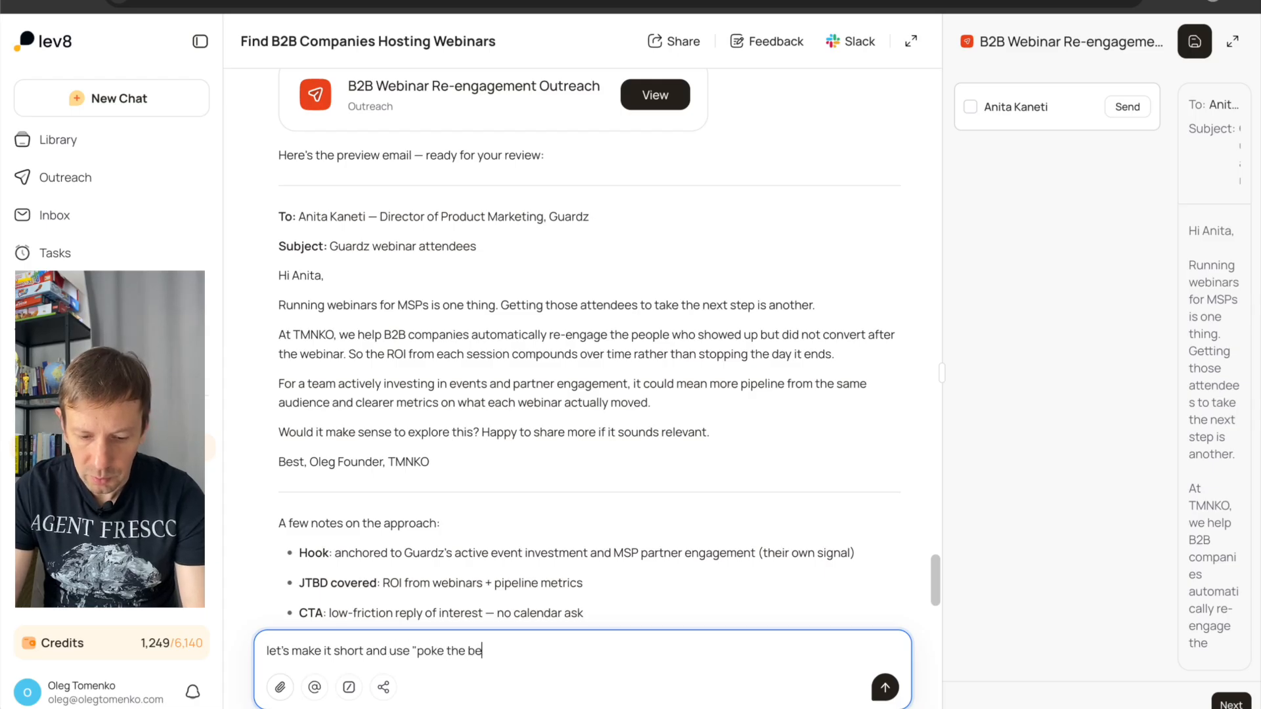
{"action": "key", "text": "Return"}
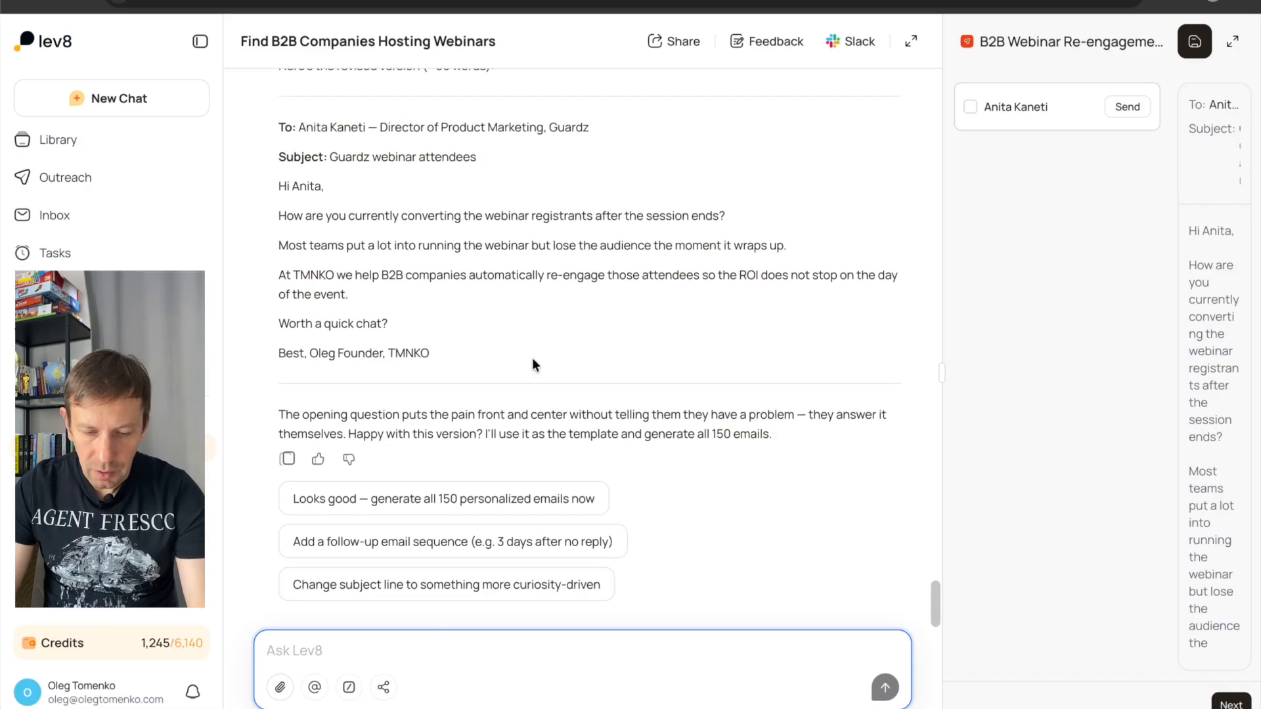
Submit the chat request "good, but add some personalization about company webinars".
{"action": "scroll", "coordinate": [535, 365], "scroll_direction": "up", "scroll_amount": 2}
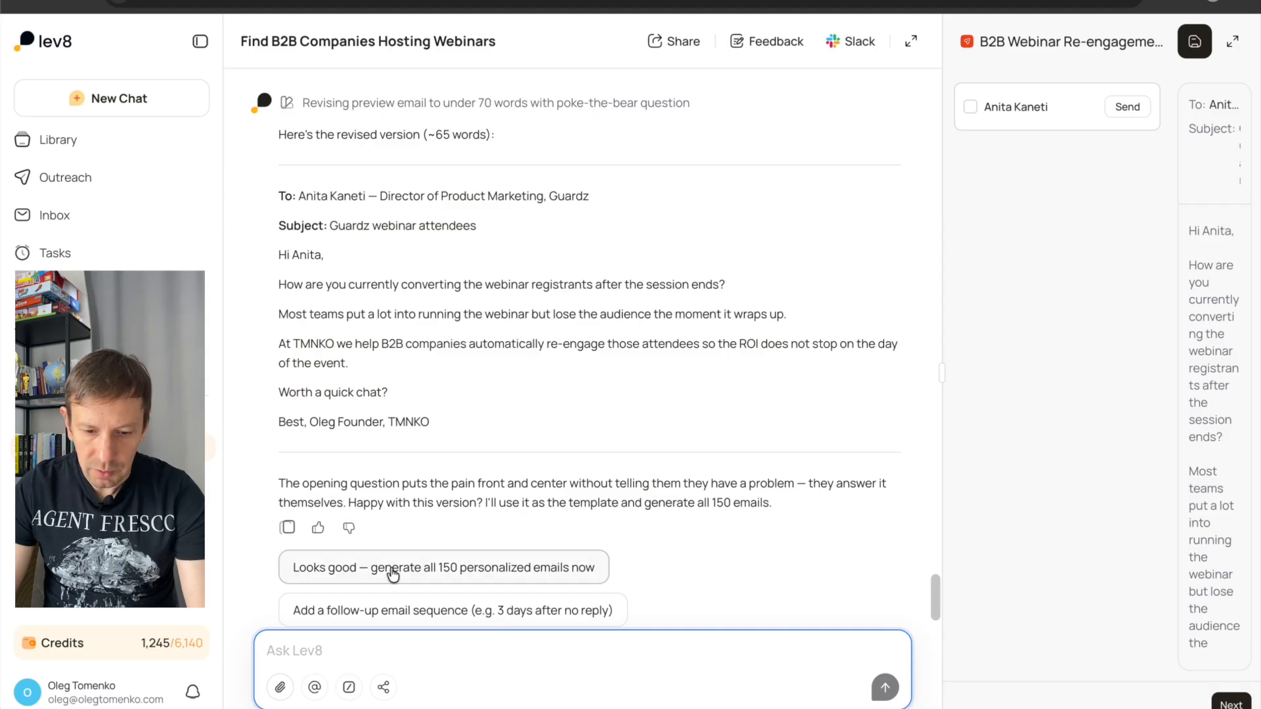
{"action": "type", "text": "add some personalizatio"}
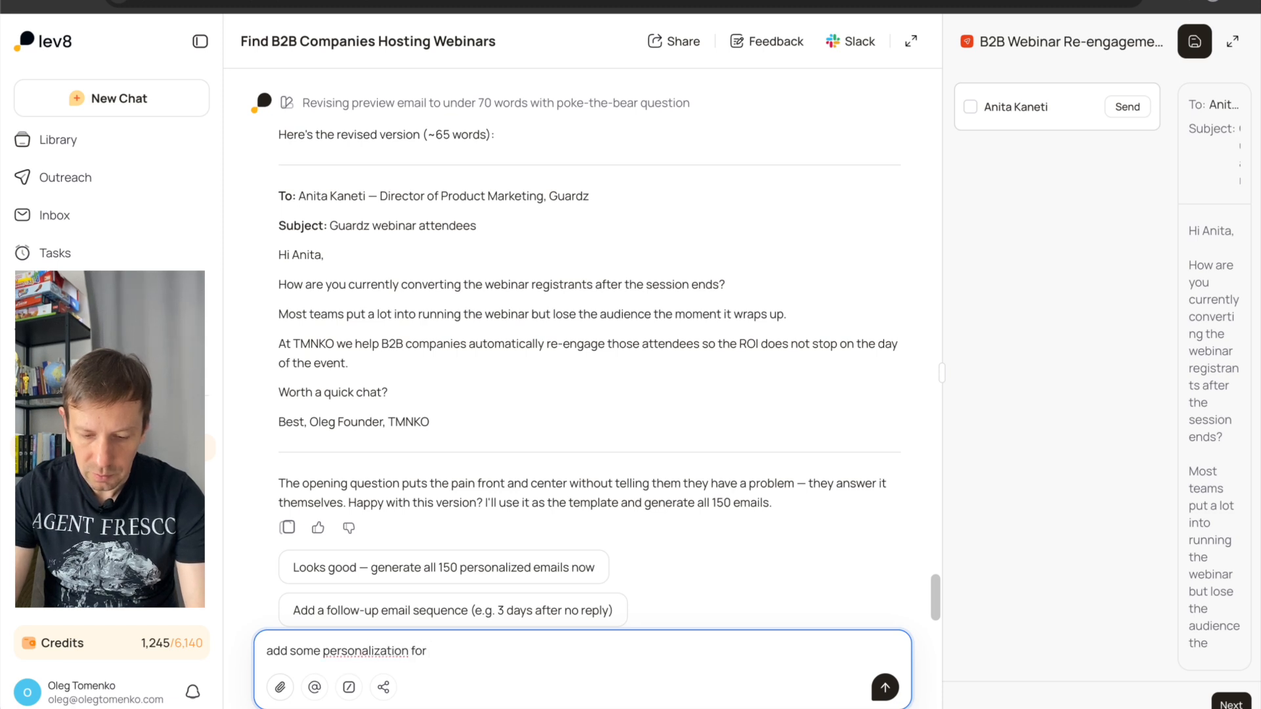
{"action": "type", "text": "n fo"}
{"action": "key", "text": "BackSpace"}
{"action": "key", "text": "BackSpace"}
{"action": "type", "text": "about company webinart"}
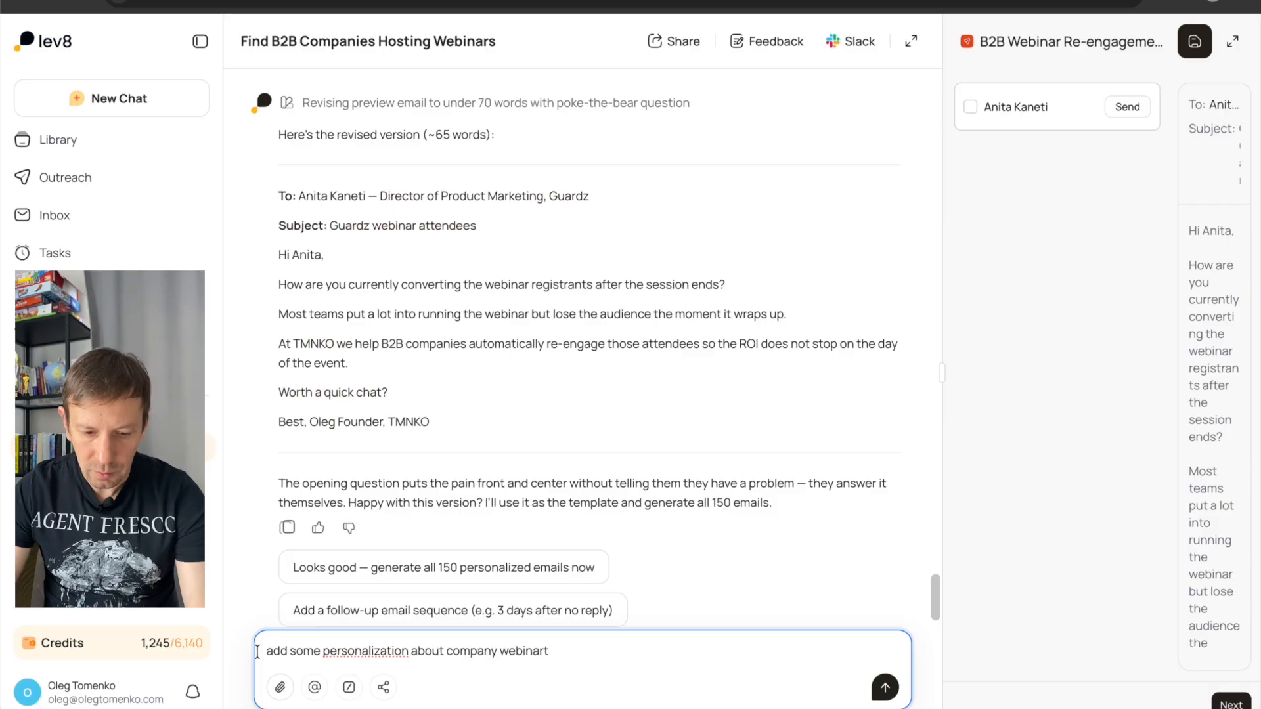
{"action": "left_click", "coordinate": [269, 654]}
{"action": "type", "text": "good, but"}
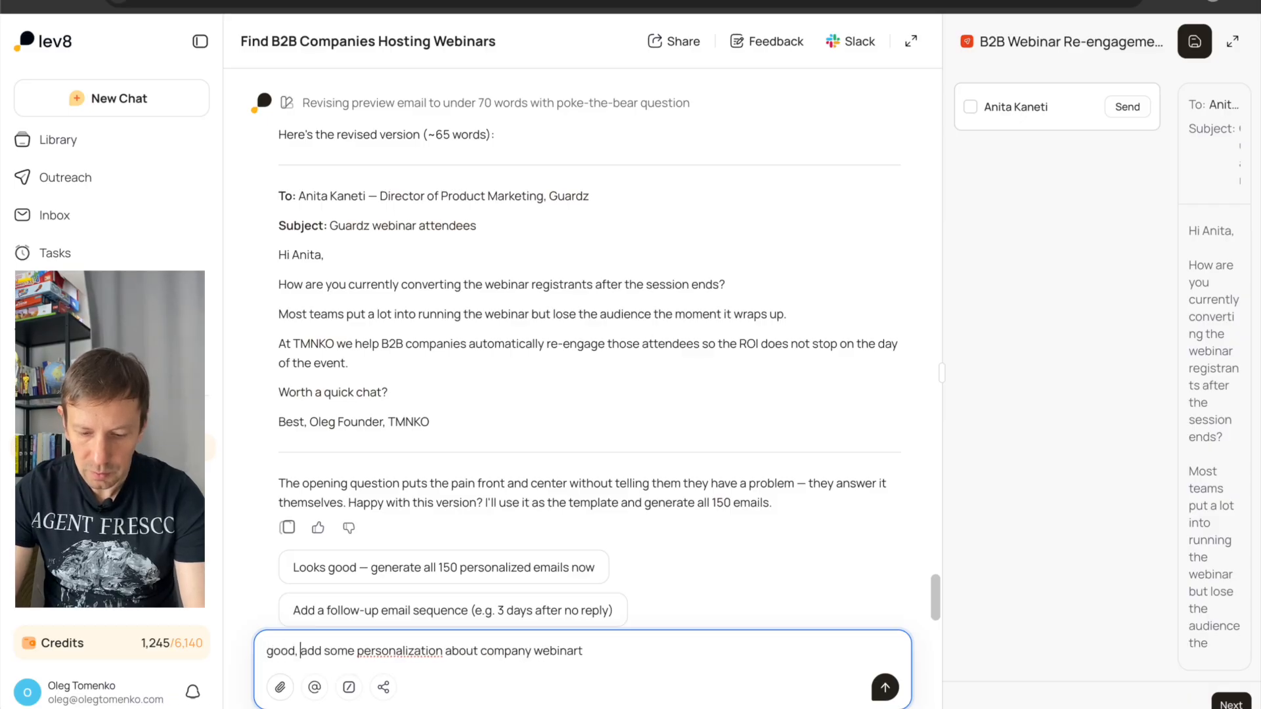
{"action": "left_click", "coordinate": [624, 650]}
{"action": "key", "text": "BackSpace"}
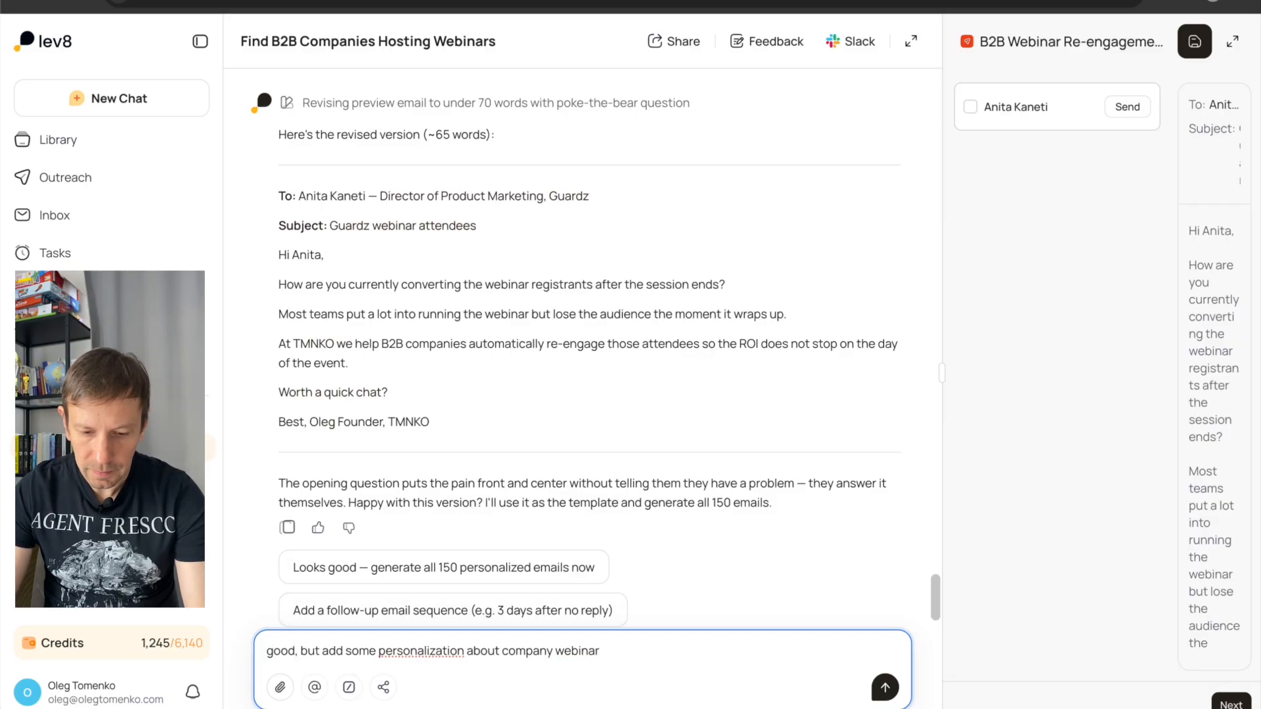
{"action": "type", "text": "s"}
{"action": "key", "text": "Return"}
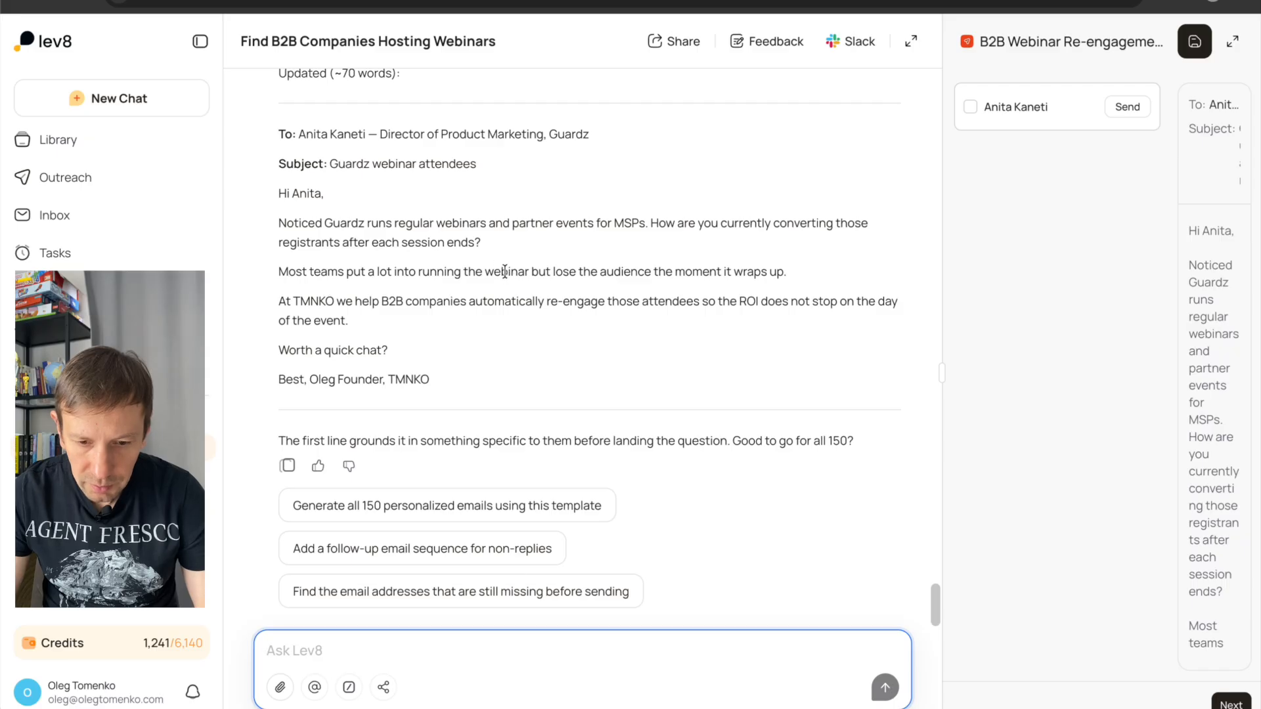
Check the revised Guardz email and have all 150 personalized emails generated using this template.
{"action": "triple_click", "coordinate": [540, 268]}
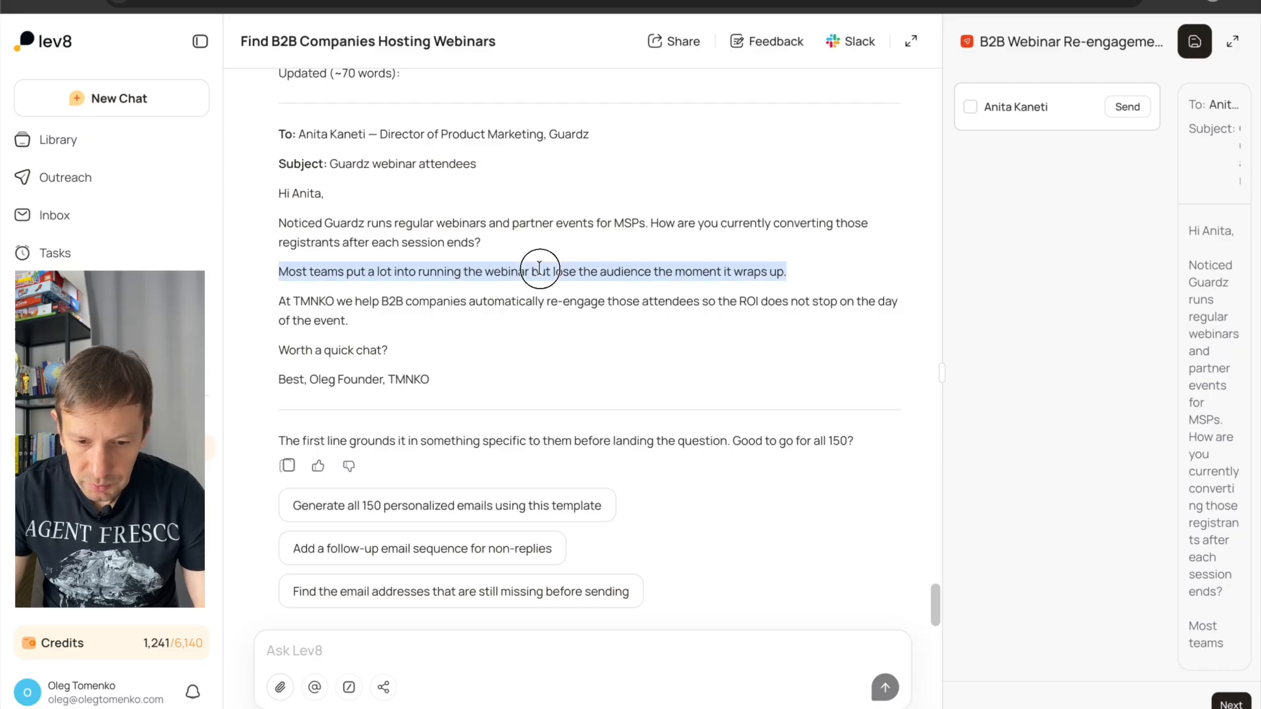
{"action": "left_click", "coordinate": [482, 295]}
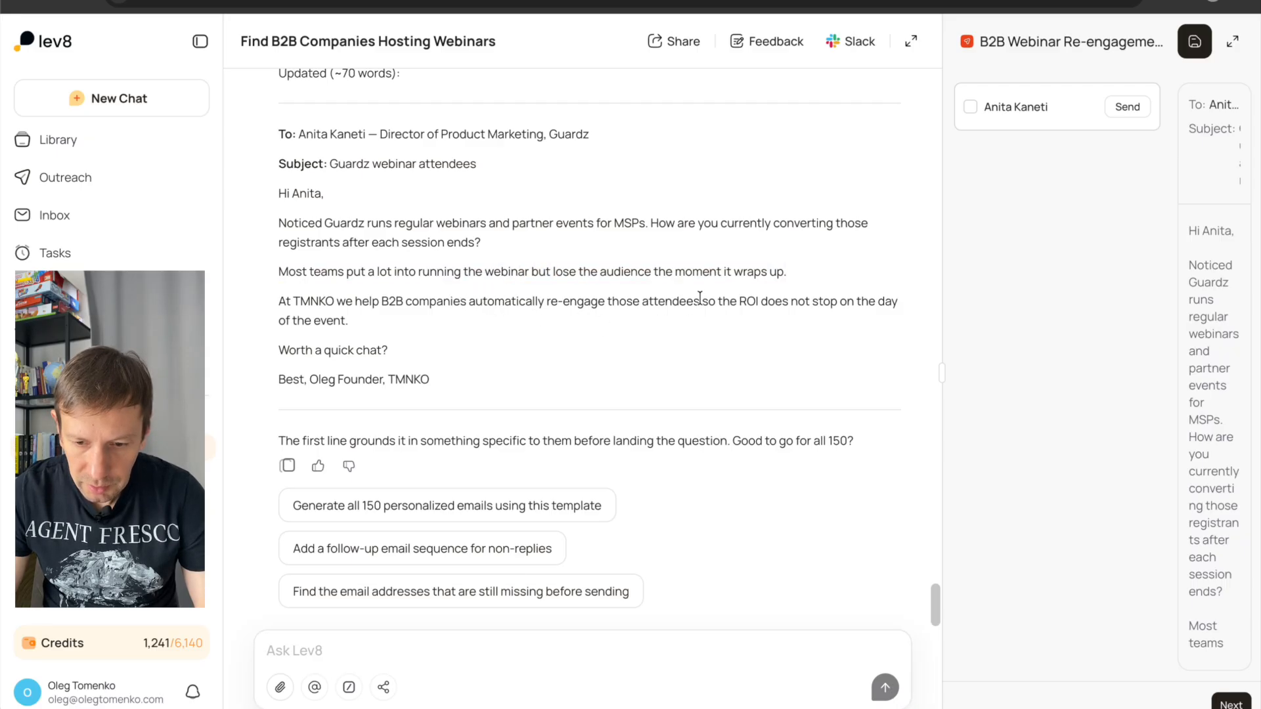
{"action": "scroll", "coordinate": [420, 375], "scroll_direction": "down", "scroll_amount": 1}
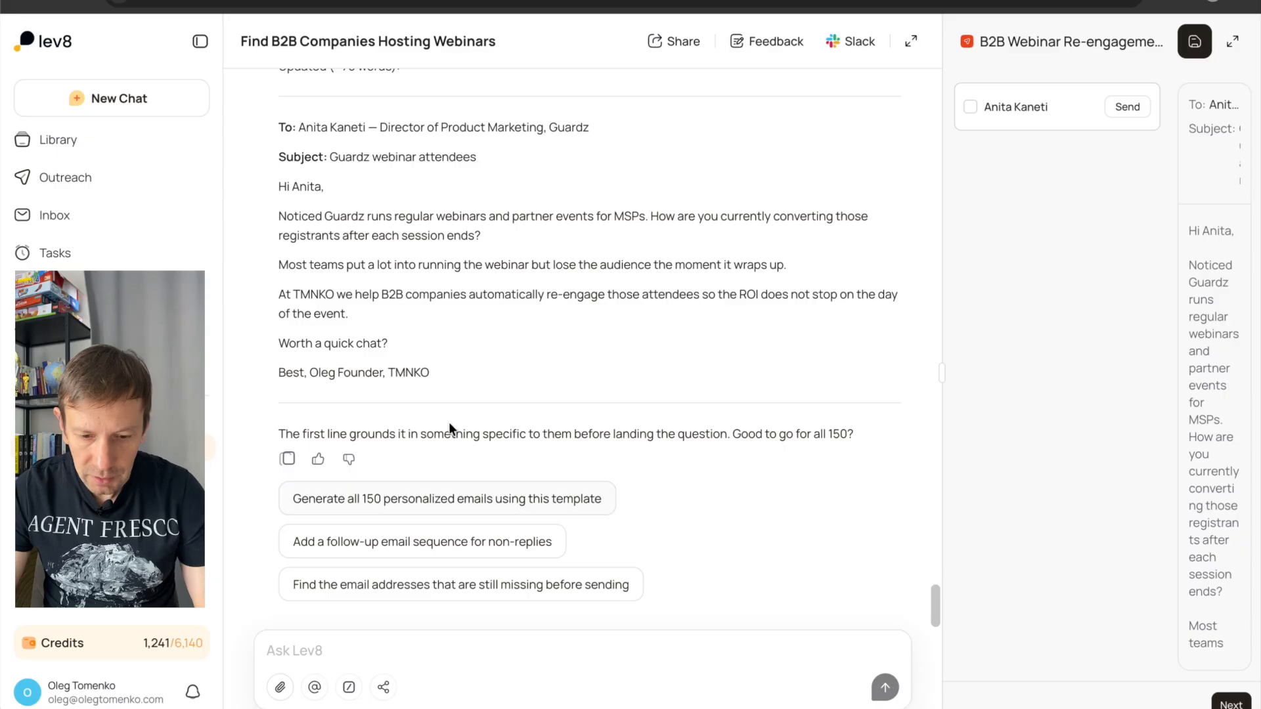
{"action": "left_click", "coordinate": [461, 502]}
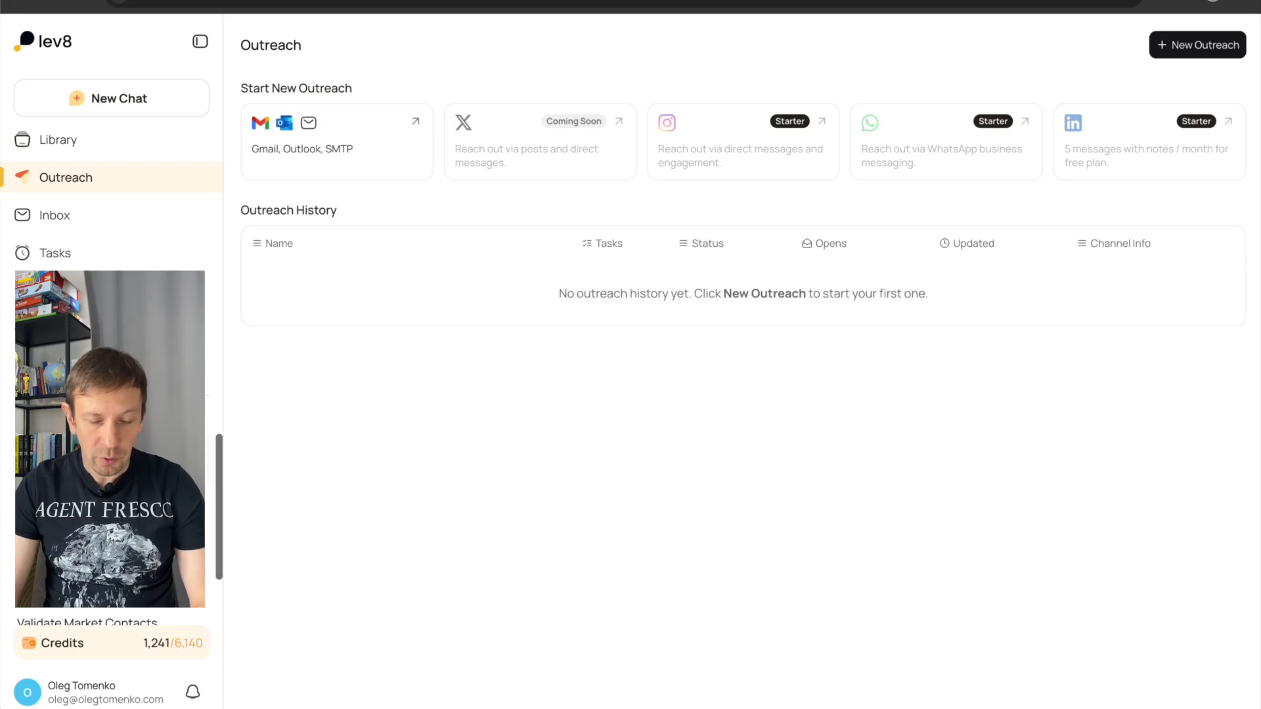
Return to the webinar companies chat and compare the wording and personalization across several contacts' generated email drafts.
{"action": "left_click", "coordinate": [197, 424]}
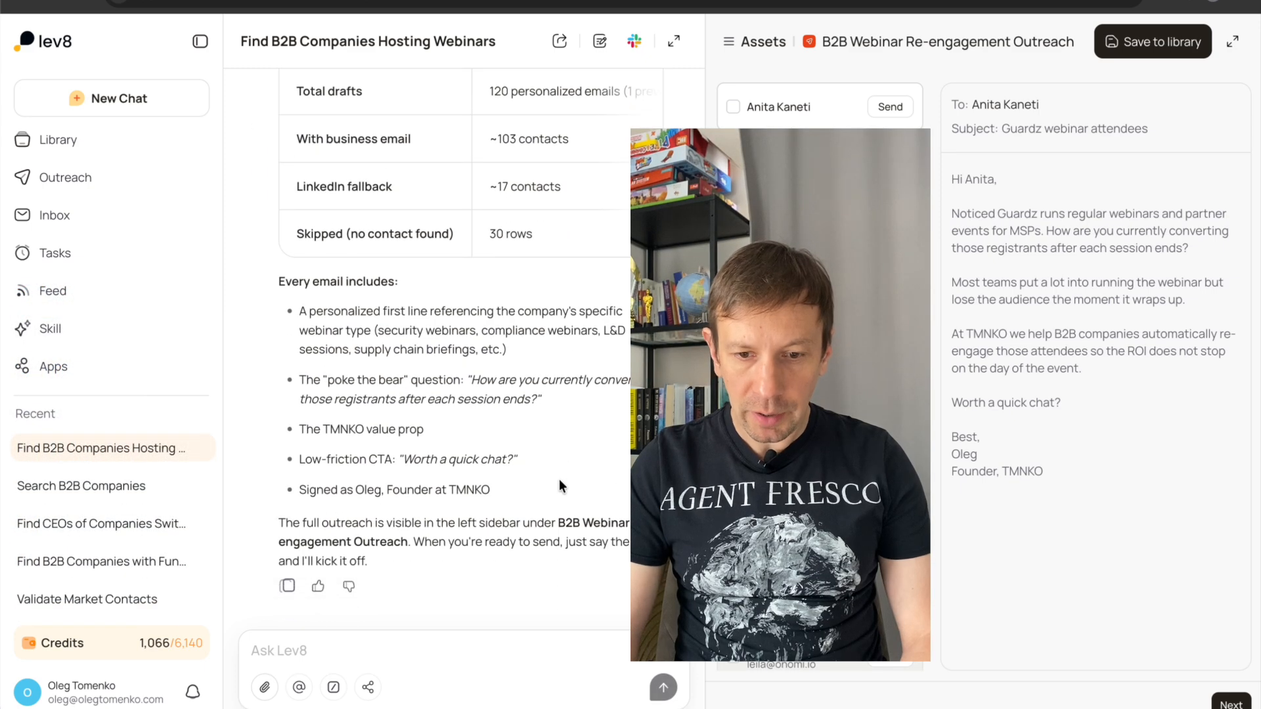
{"action": "scroll", "coordinate": [558, 483], "scroll_direction": "up", "scroll_amount": 2}
{"action": "scroll", "coordinate": [558, 479], "scroll_direction": "down", "scroll_amount": 3}
{"action": "scroll", "coordinate": [821, 263], "scroll_direction": "down", "scroll_amount": 2}
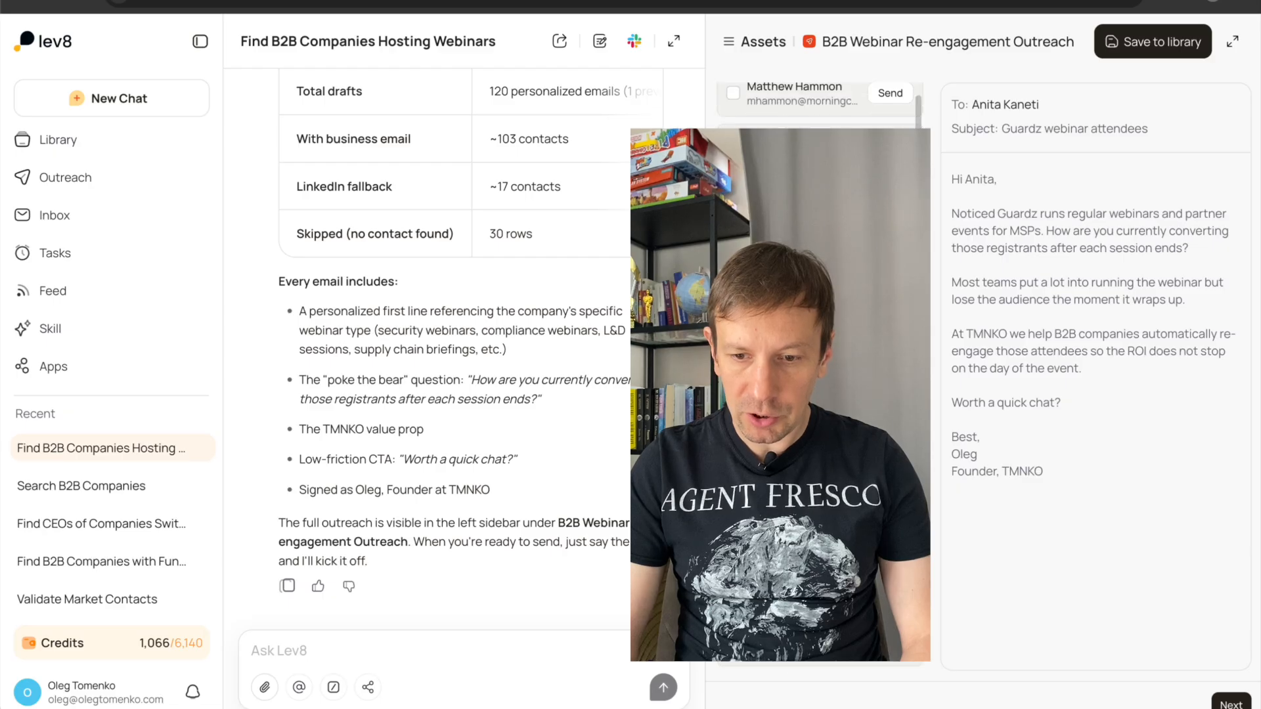
{"action": "scroll", "coordinate": [821, 263], "scroll_direction": "up", "scroll_amount": 2}
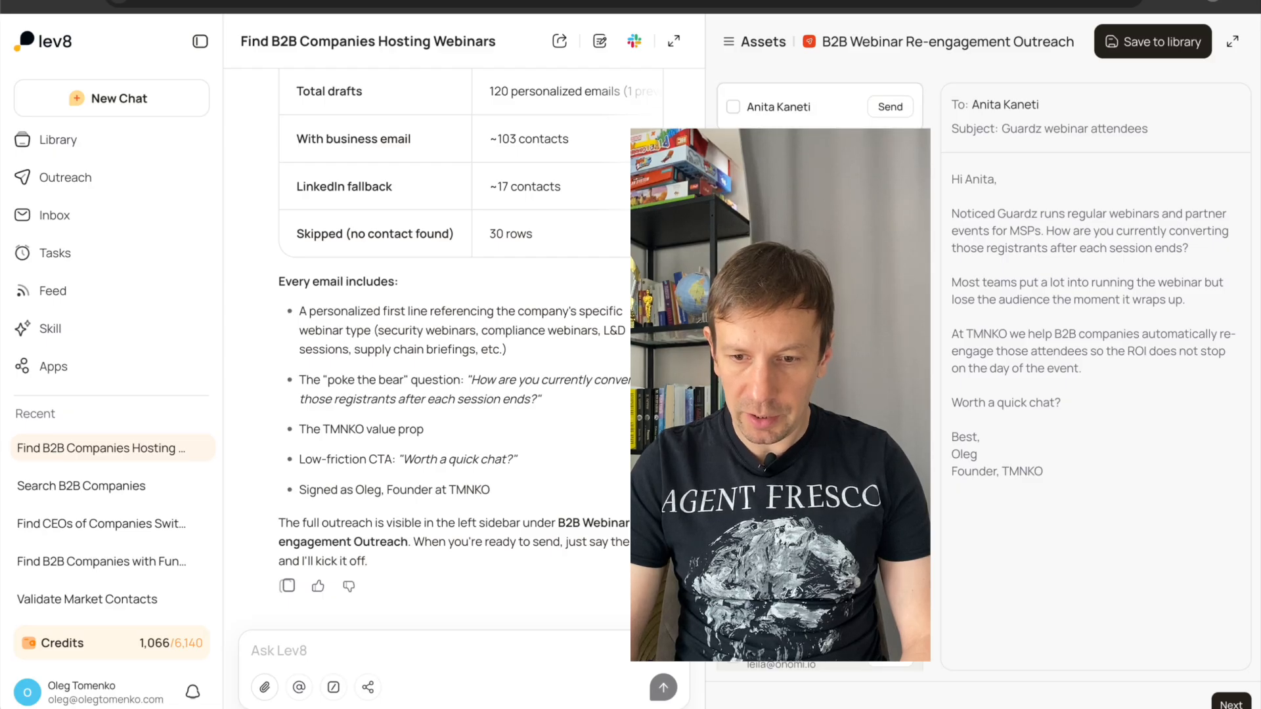
{"action": "left_click", "coordinate": [801, 262]}
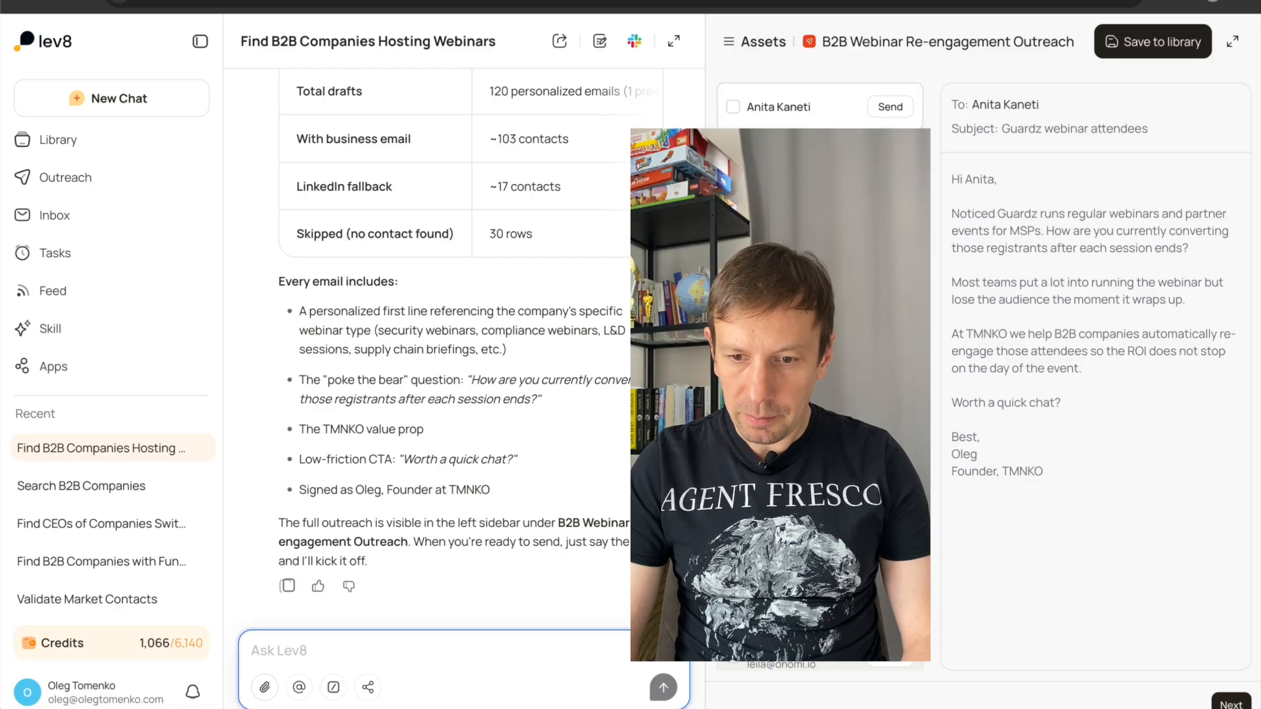
{"action": "left_click", "coordinate": [801, 263]}
{"action": "left_click", "coordinate": [801, 329]}
{"action": "left_click", "coordinate": [801, 394]}
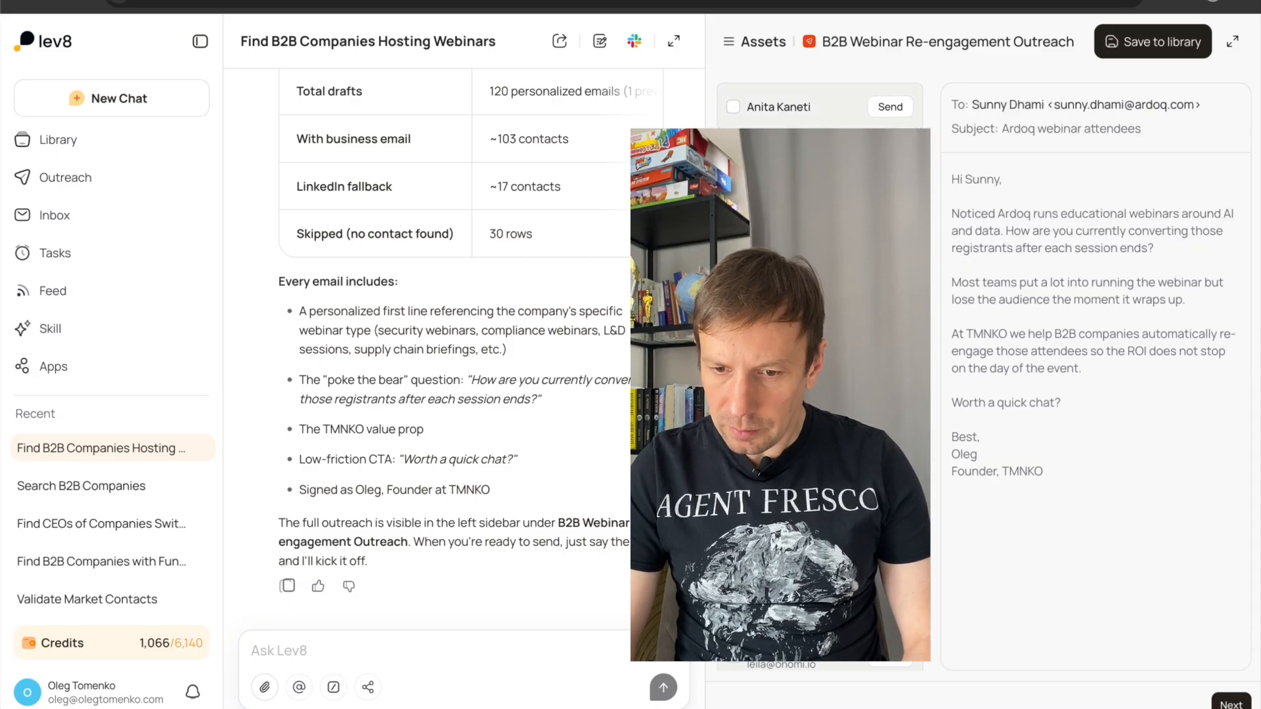
{"action": "left_click", "coordinate": [801, 460]}
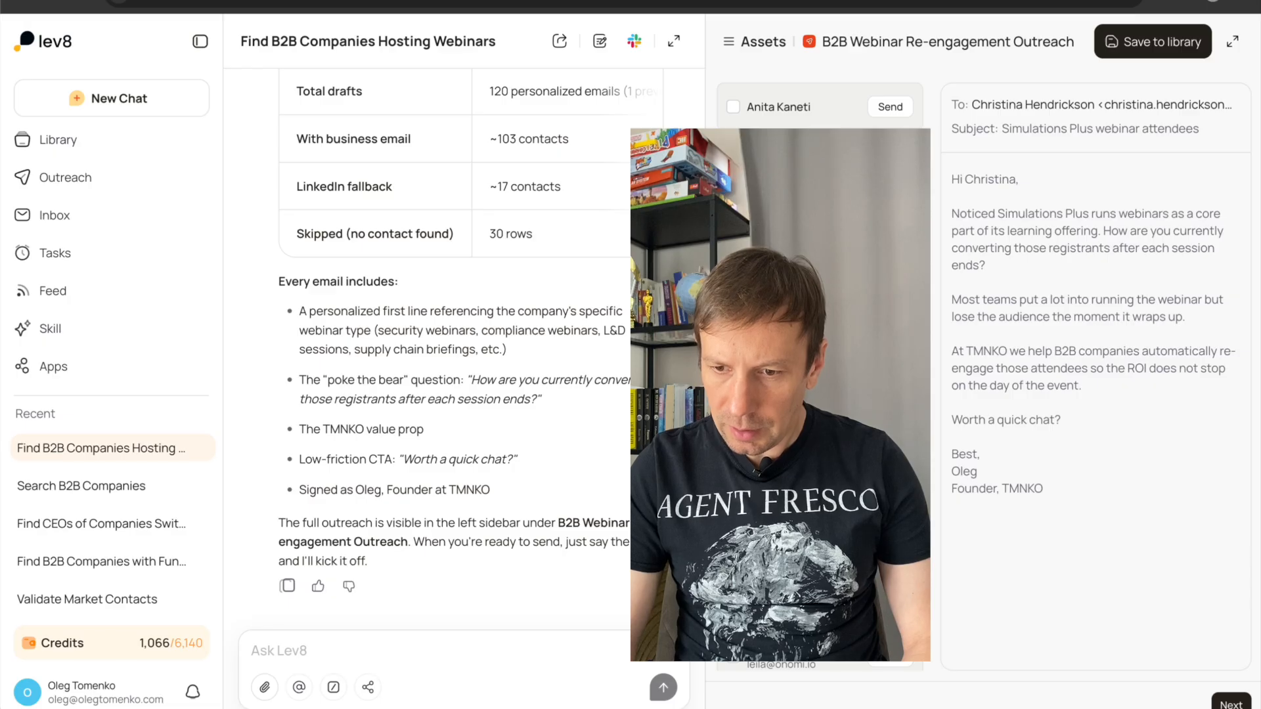
{"action": "left_click", "coordinate": [801, 512]}
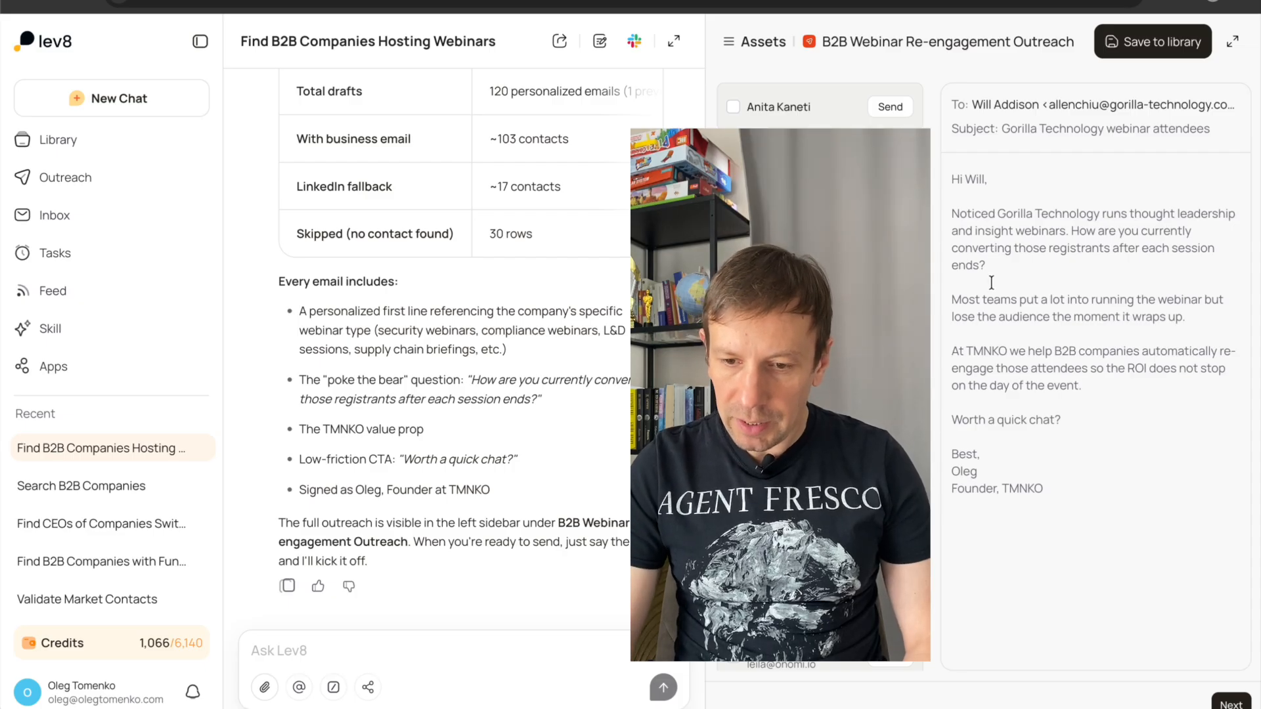
{"action": "left_click", "coordinate": [801, 552]}
{"action": "scroll", "coordinate": [819, 378], "scroll_direction": "down", "scroll_amount": 1}
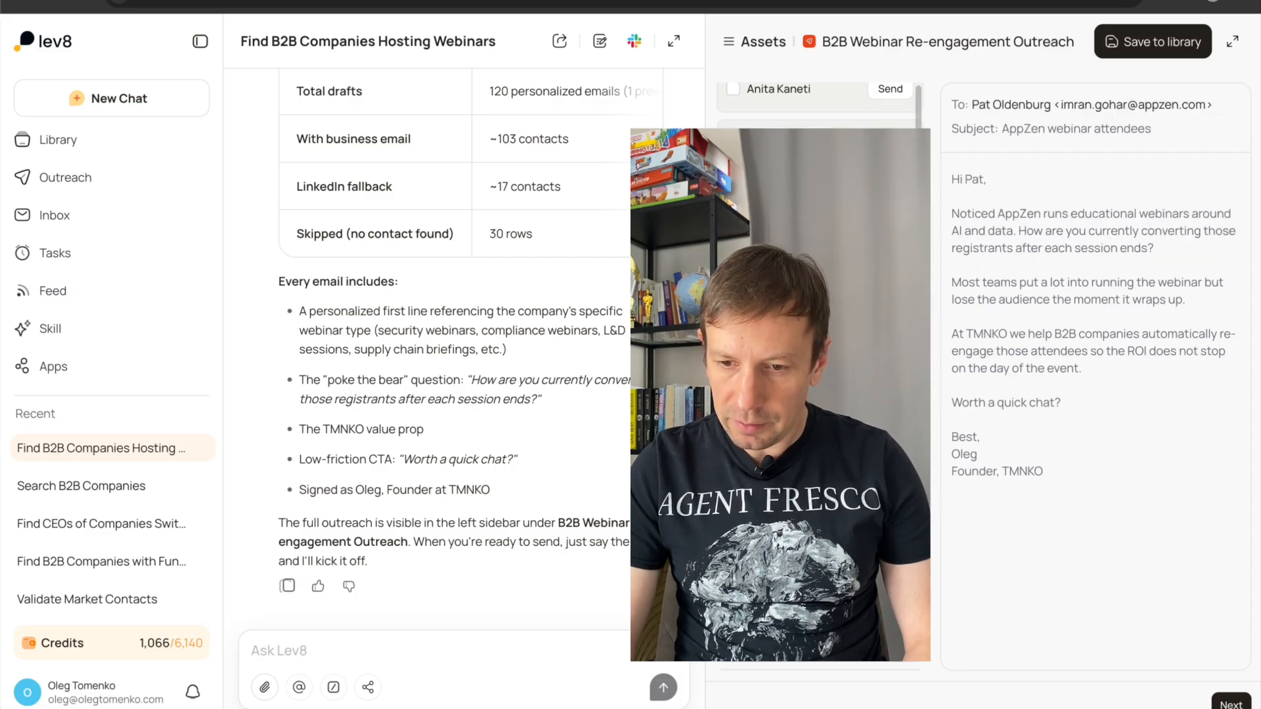
{"action": "scroll", "coordinate": [819, 378], "scroll_direction": "down", "scroll_amount": 1}
{"action": "left_click", "coordinate": [801, 551]}
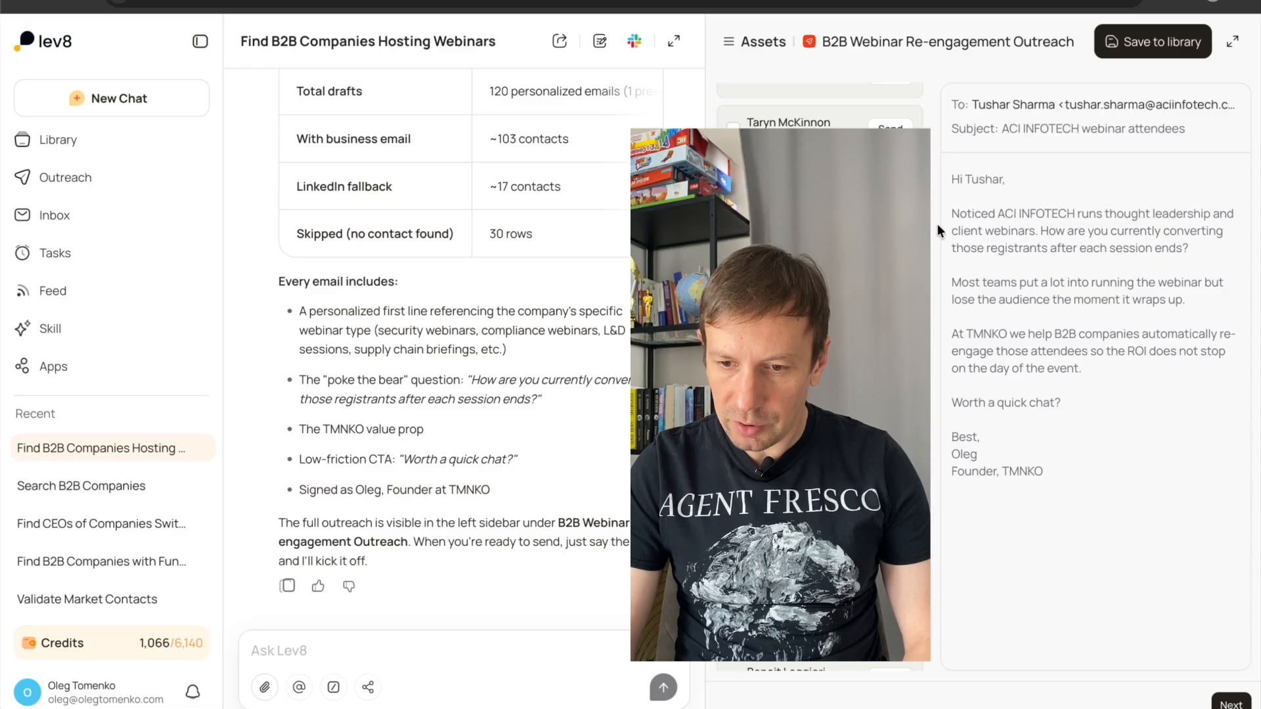
{"action": "left_click_drag", "start_coordinate": [949, 214], "coordinate": [1049, 231]}
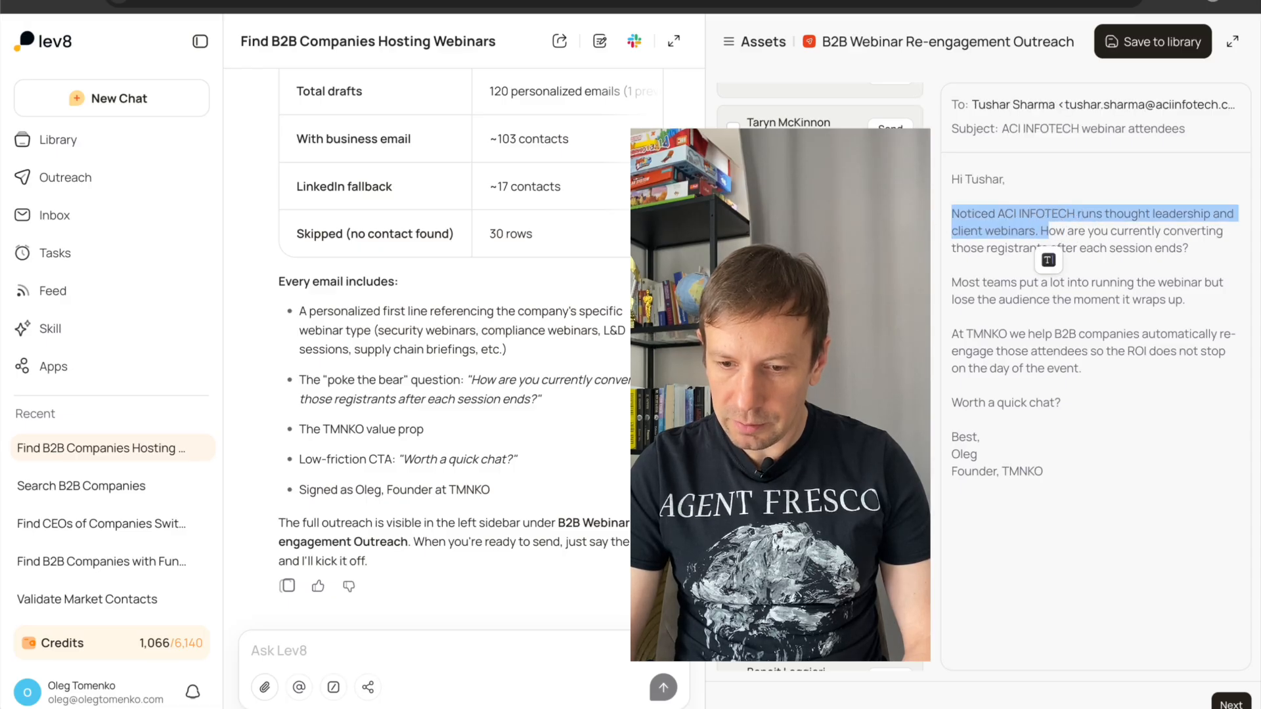
{"action": "left_click", "coordinate": [801, 506]}
{"action": "left_click", "coordinate": [801, 552]}
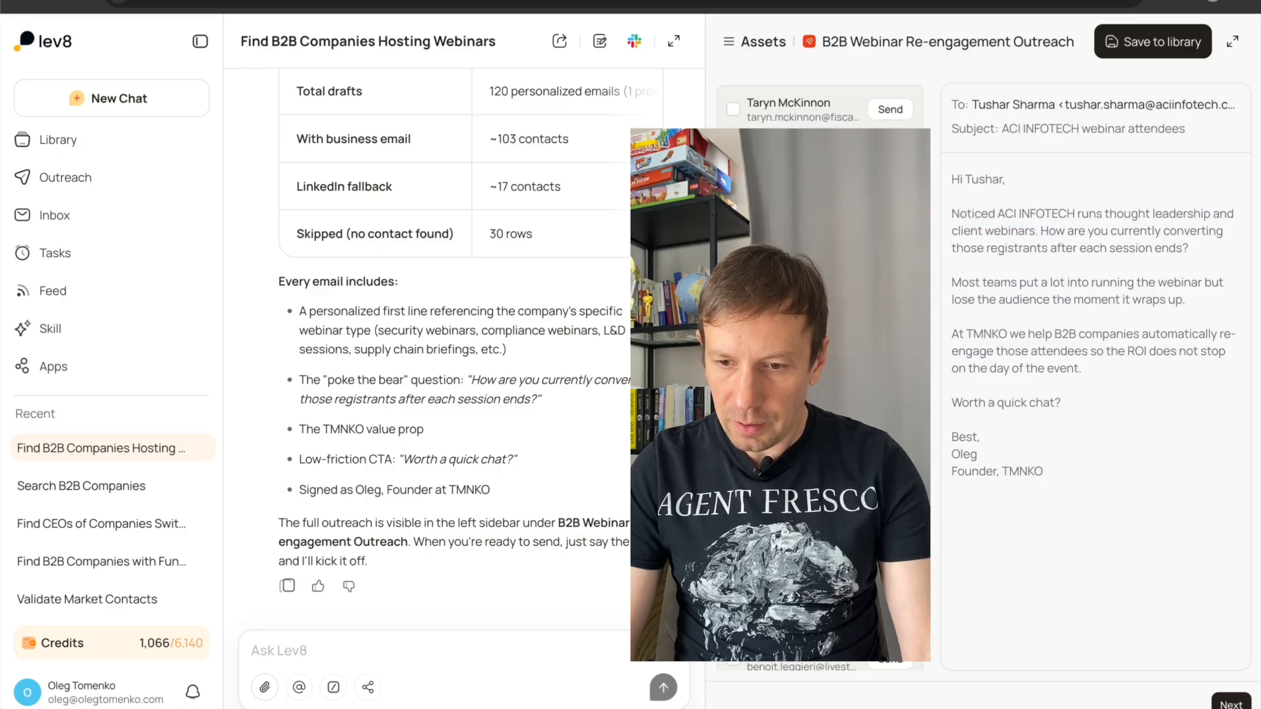
Compose the chat request "use the same angle but make every email unique, now they are the same except opening".
{"action": "left_click", "coordinate": [367, 658]}
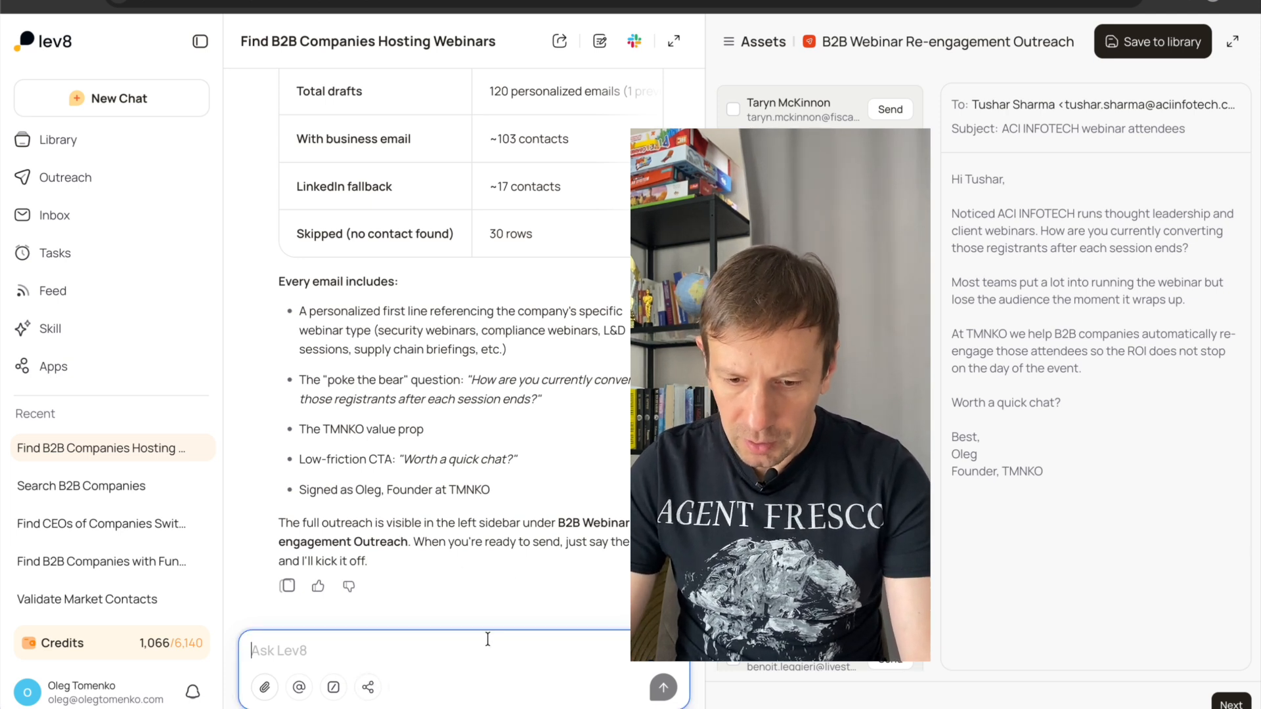
{"action": "type", "text": "use the same angle but make every email unique"}
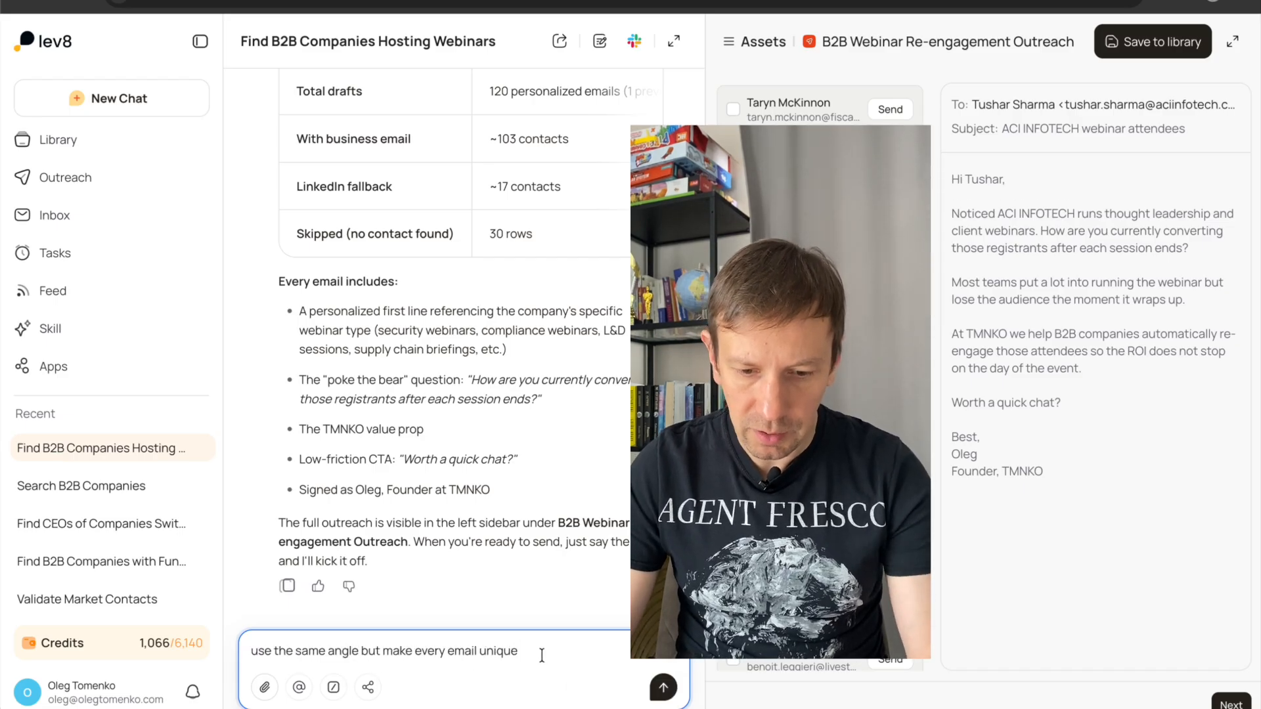
{"action": "type", "text": ", now they are the sa "}
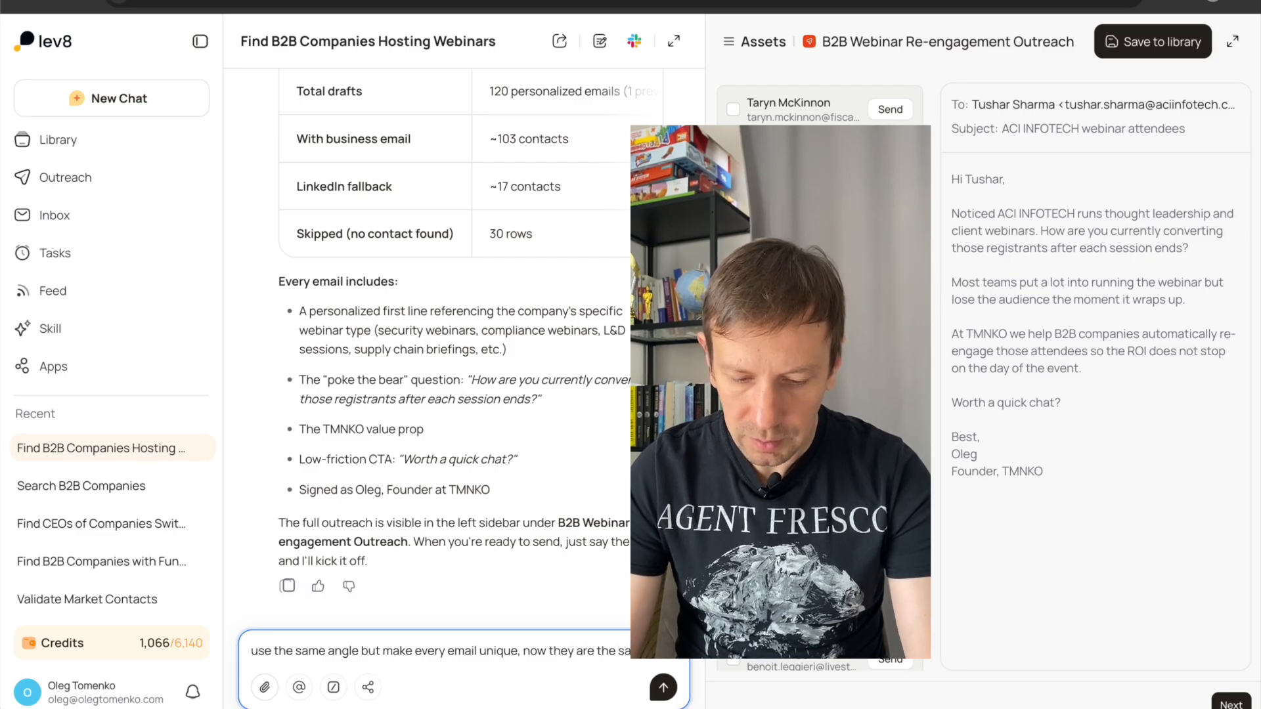
{"action": "type", "text": "excpe"}
{"action": "key", "text": "BackSpace"}
{"action": "type", "text": "ept"}
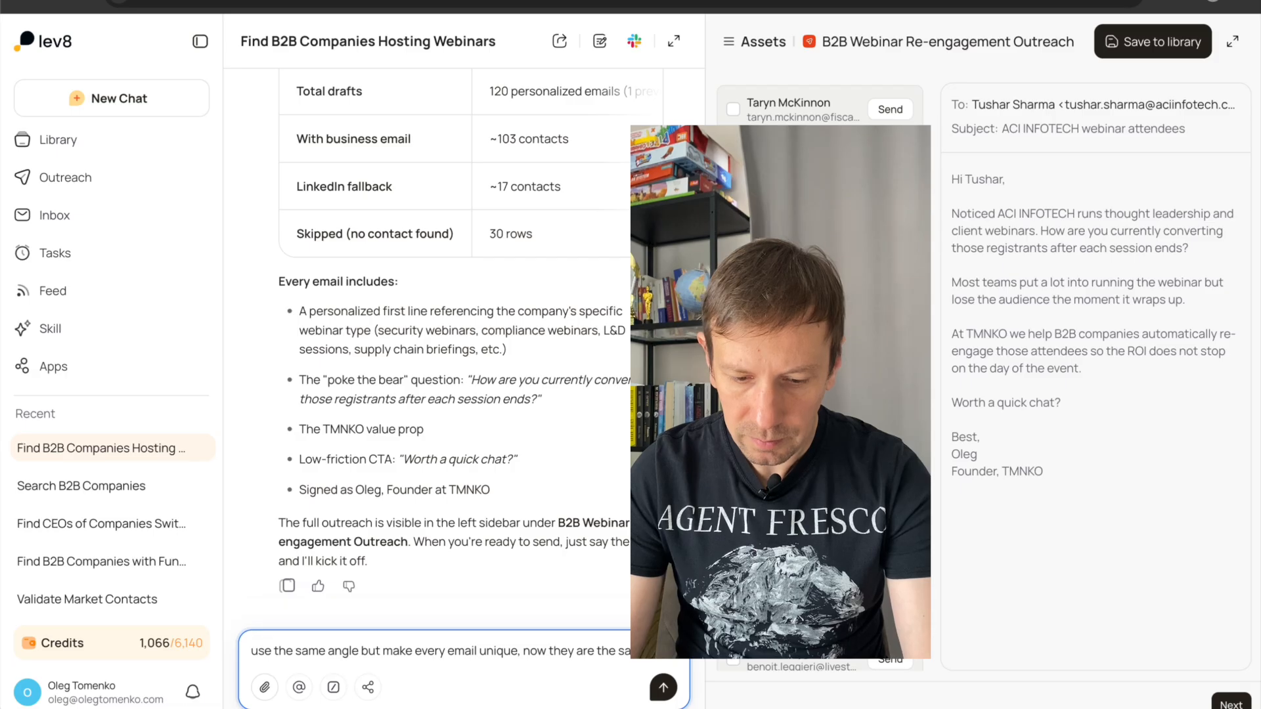
{"action": "type", "text": " opein"}
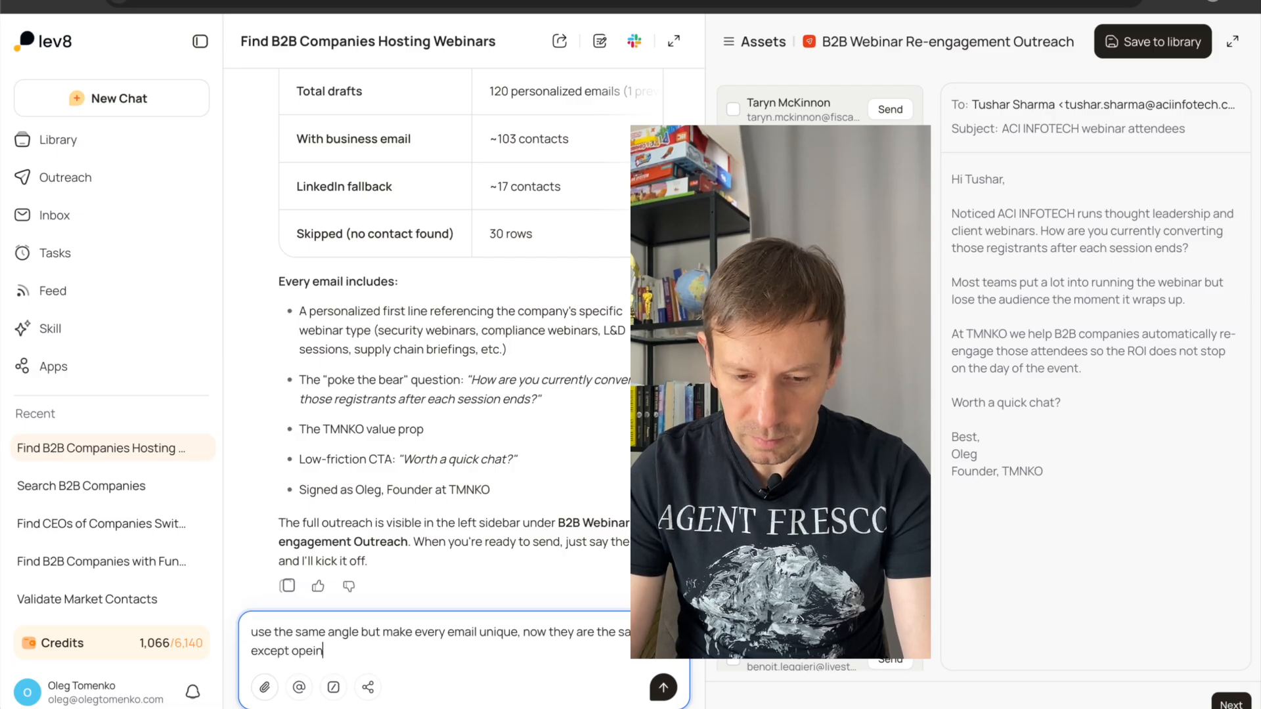
{"action": "key", "text": "BackSpace"}
{"action": "key", "text": "BackSpace"}
{"action": "type", "text": "ning"}
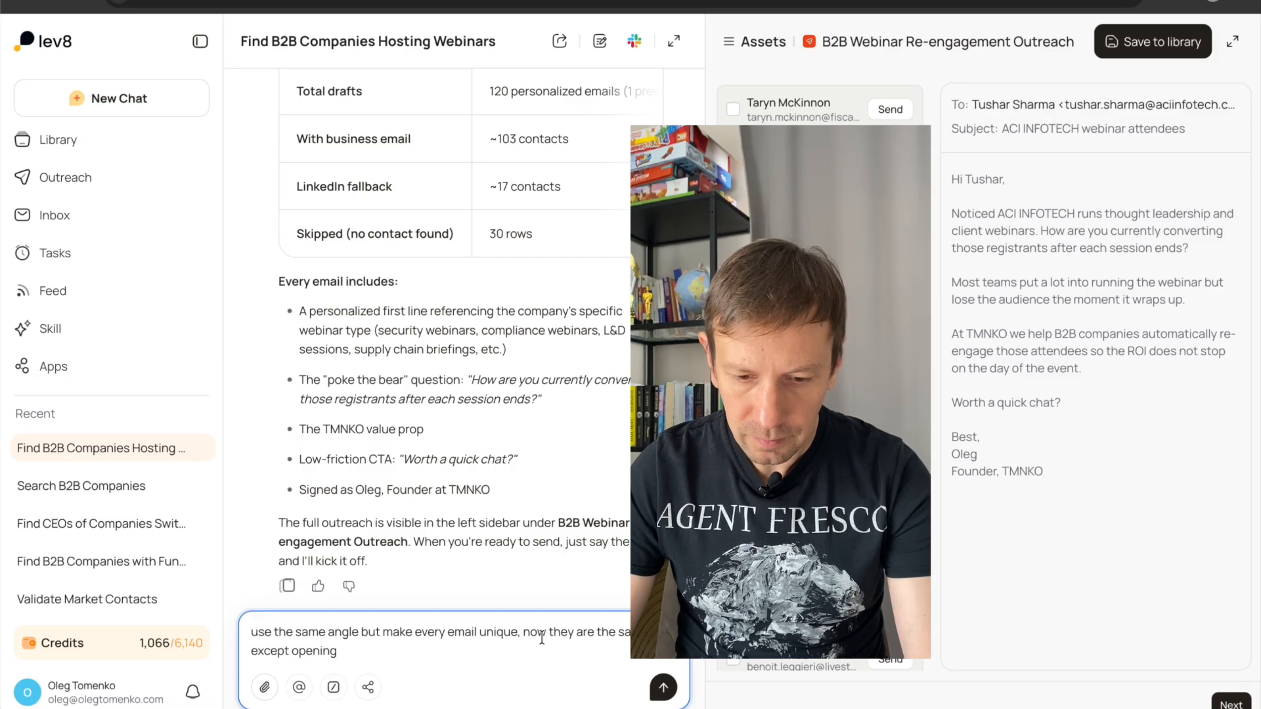
Insert "(1:1)" after "unique" in the chat request and submit it.
{"action": "left_click", "coordinate": [518, 635]}
{"action": "key", "text": "BackSpace"}
{"action": "type", "text": "(11"}
{"action": "key", "text": "BackSpace"}
{"action": "type", "text": ":1),"}
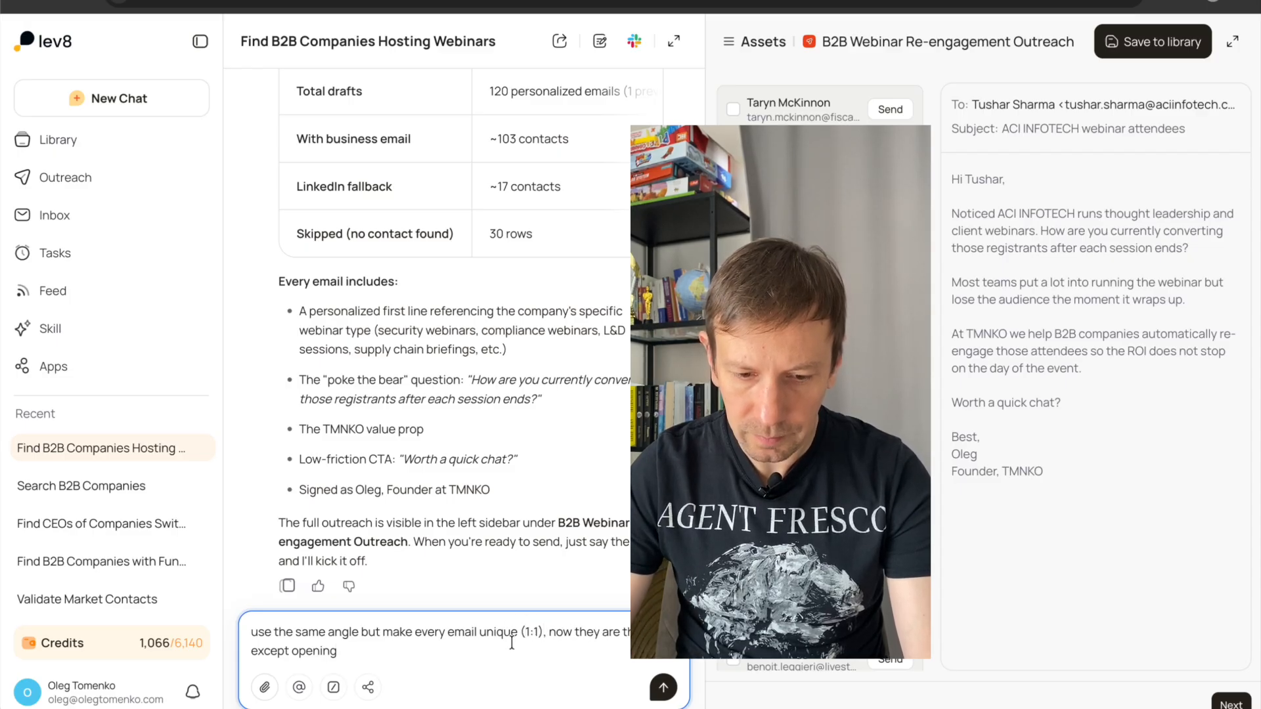
{"action": "left_click", "coordinate": [664, 693]}
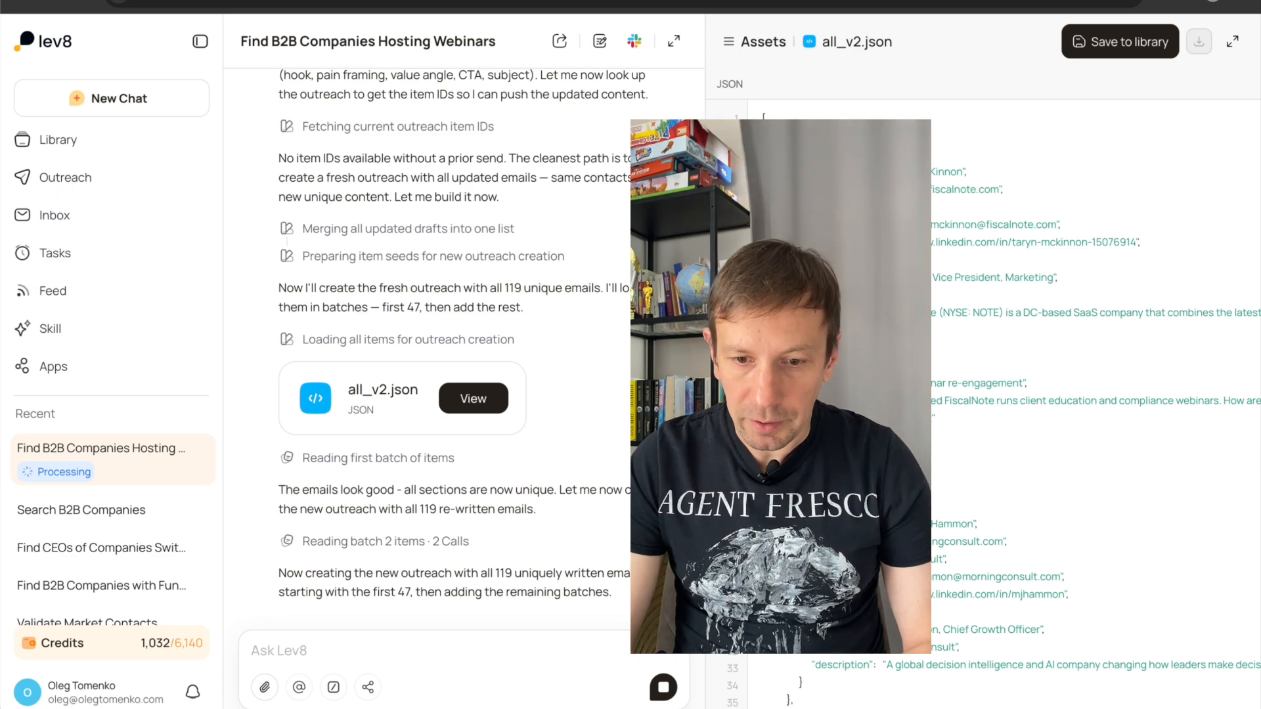
Switch to Clay and create a new table that pulls in data from a webhook in the Webinars workbook.
{"action": "left_click", "coordinate": [1038, 1]}
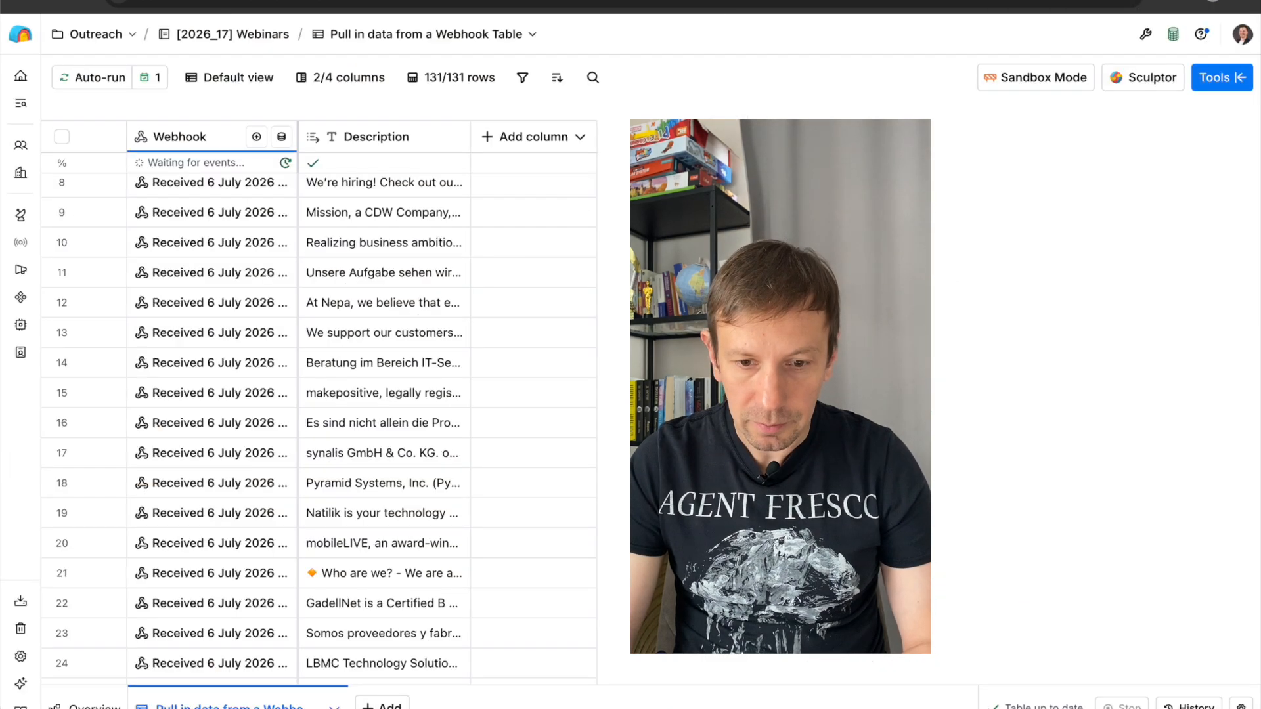
{"action": "left_click", "coordinate": [383, 706]}
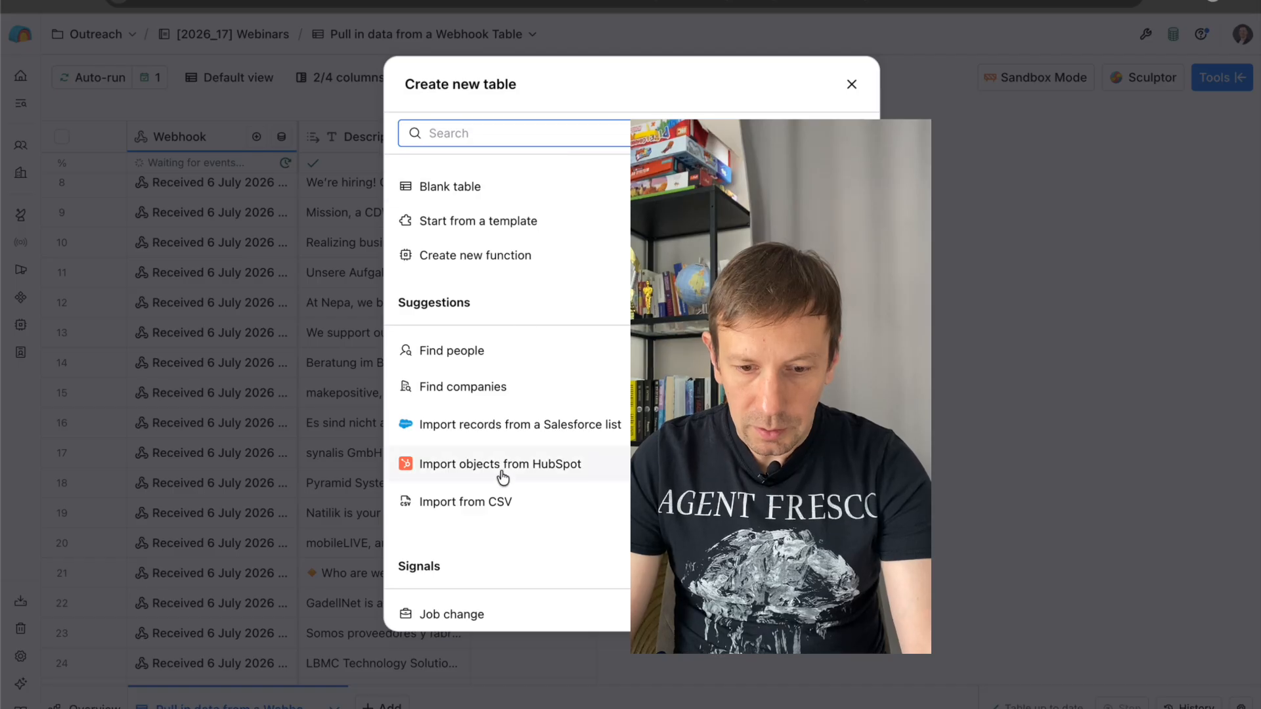
{"action": "scroll", "coordinate": [502, 467], "scroll_direction": "down", "scroll_amount": 6}
{"action": "left_click", "coordinate": [516, 398]}
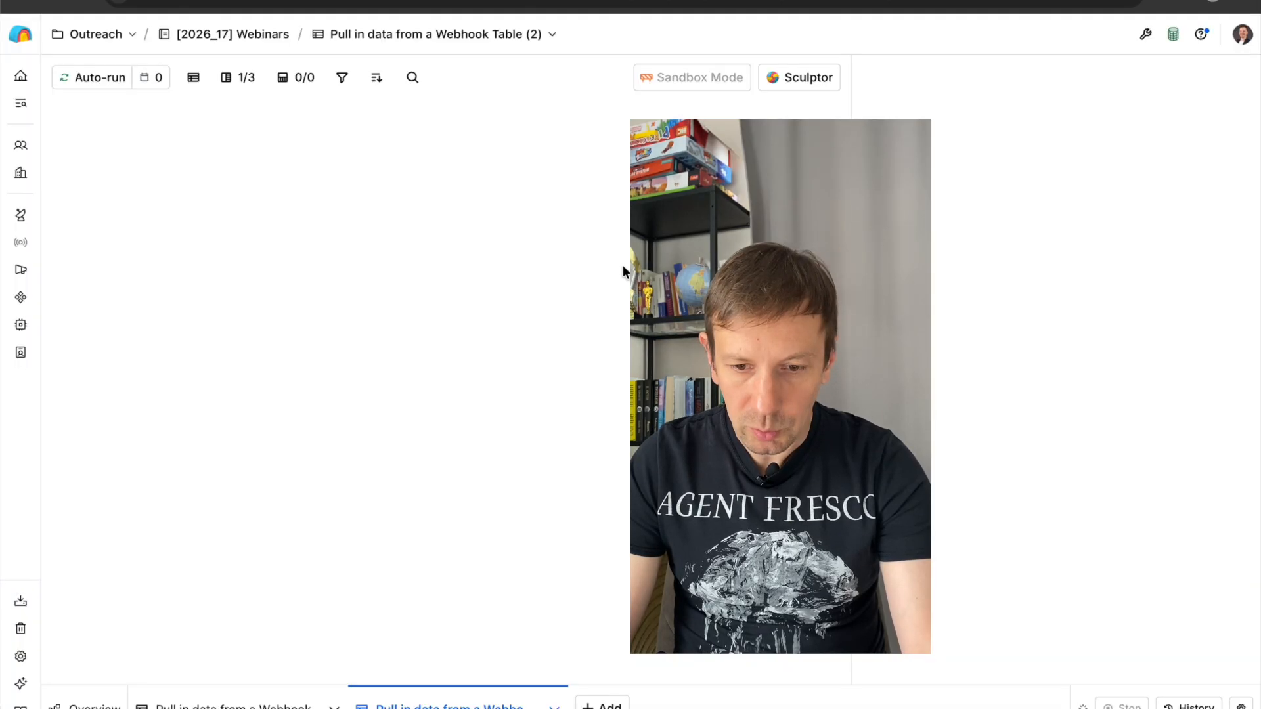
Rename the new webhook table as "Webinar hosts B2B Lev8".
{"action": "left_click", "coordinate": [553, 35]}
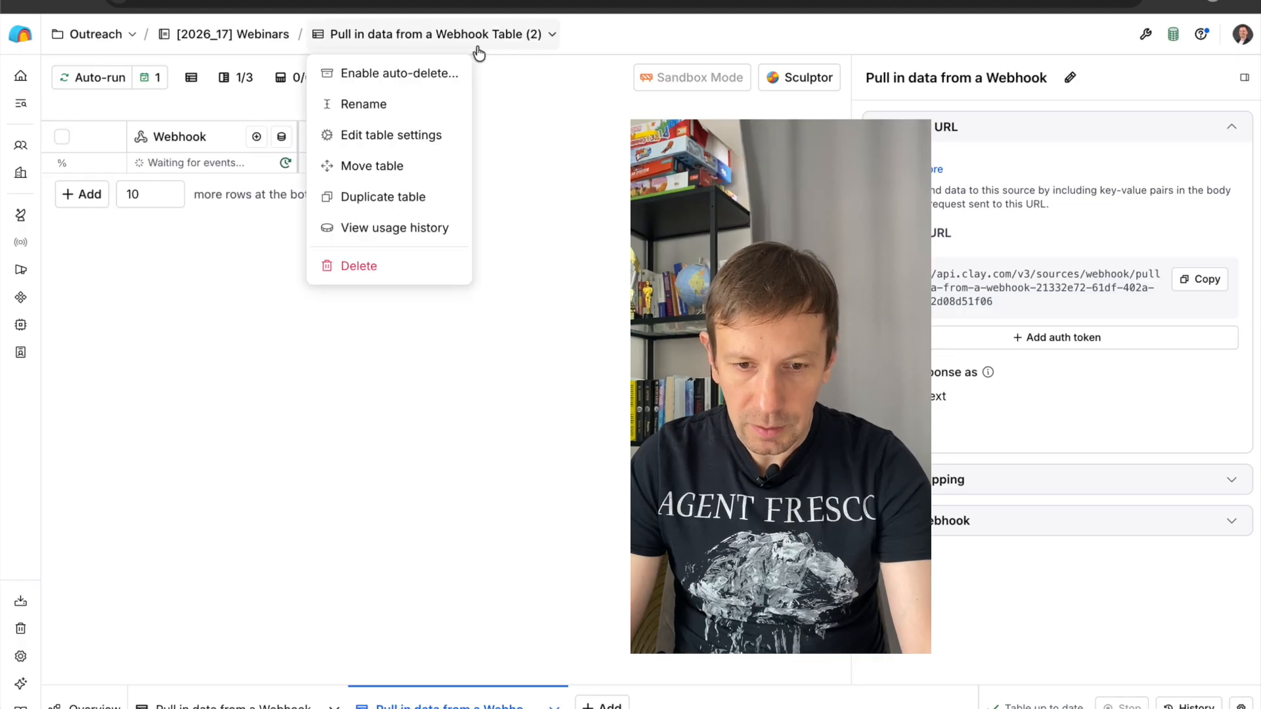
{"action": "left_click", "coordinate": [427, 41]}
{"action": "left_click", "coordinate": [428, 45]}
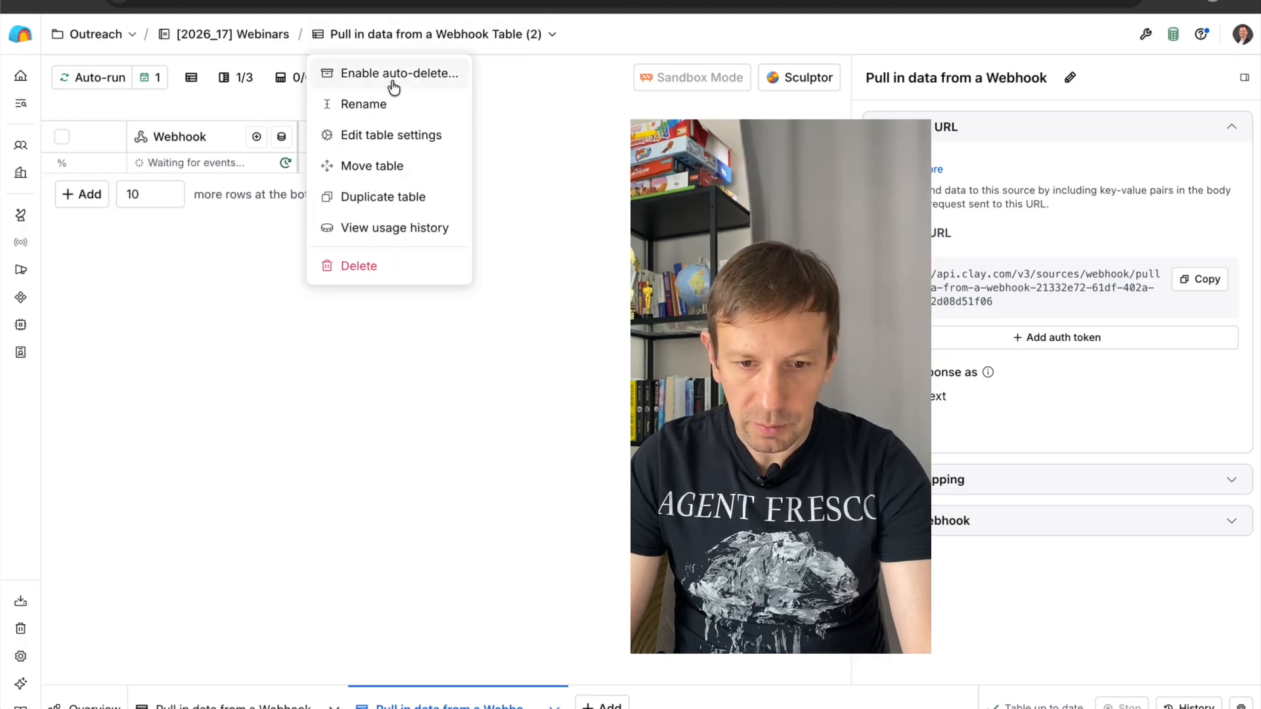
{"action": "left_click", "coordinate": [369, 102]}
{"action": "type", "text": "Lev8"}
{"action": "key", "text": "ctrl+a"}
{"action": "type", "text": "B2B"}
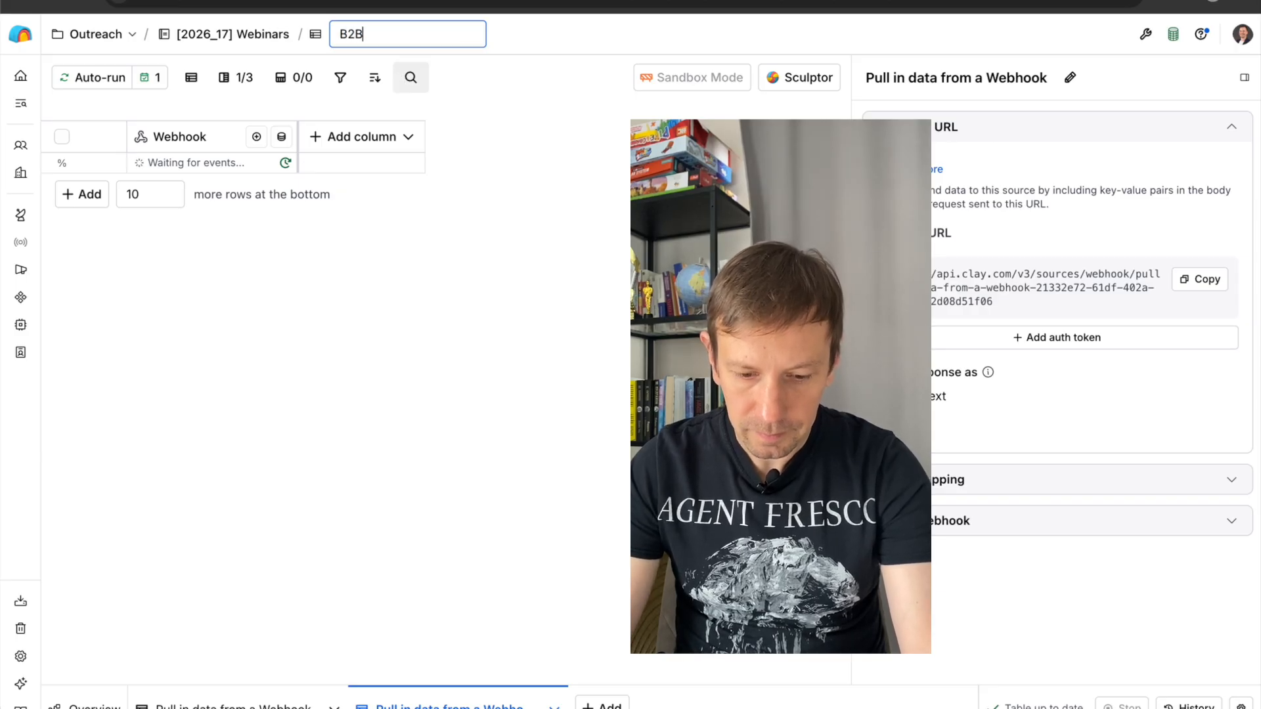
{"action": "key", "text": "BackSpace"}
{"action": "key", "text": "BackSpace"}
{"action": "type", "text": "Webinar hos"}
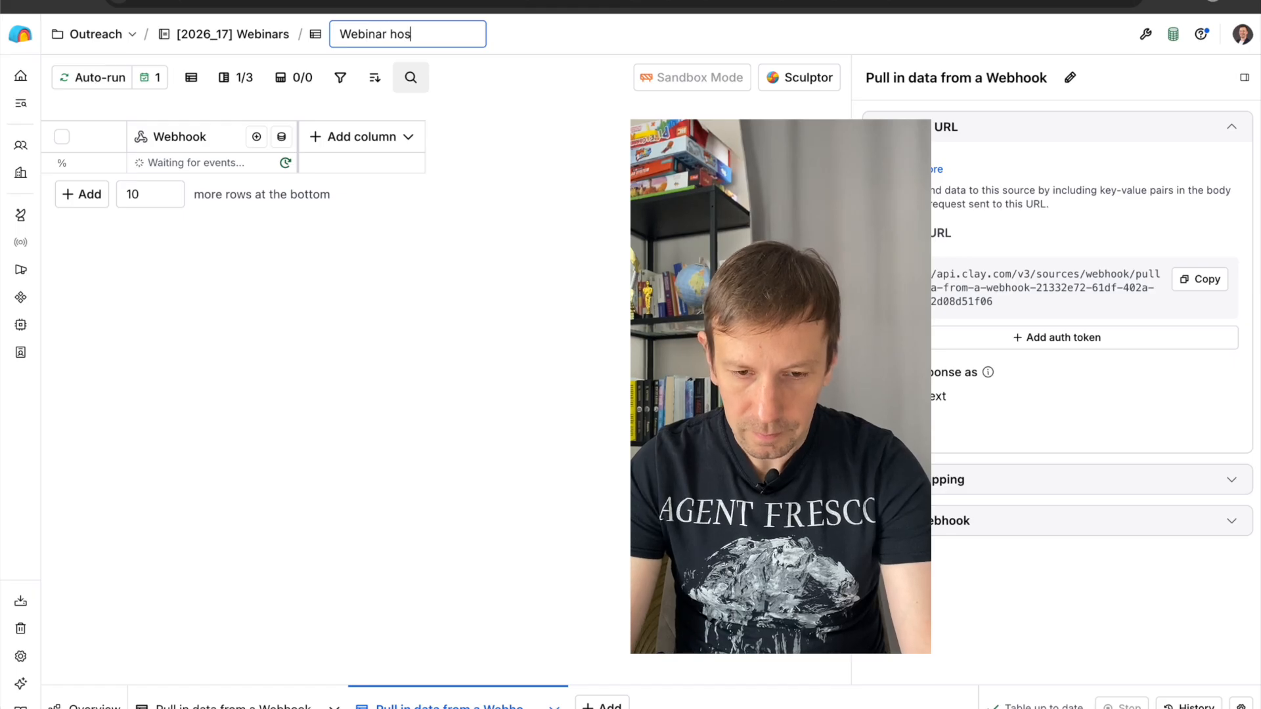
{"action": "type", "text": "ts B2B Lev8"}
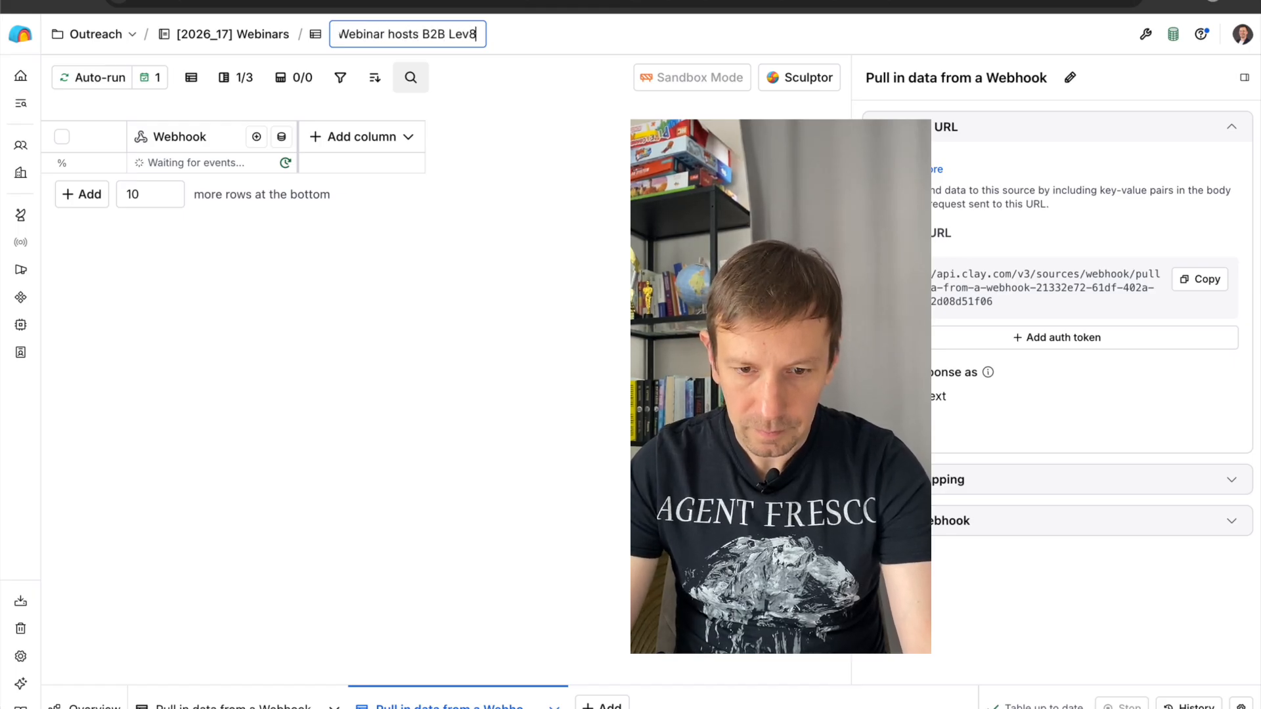
{"action": "key", "text": "Return"}
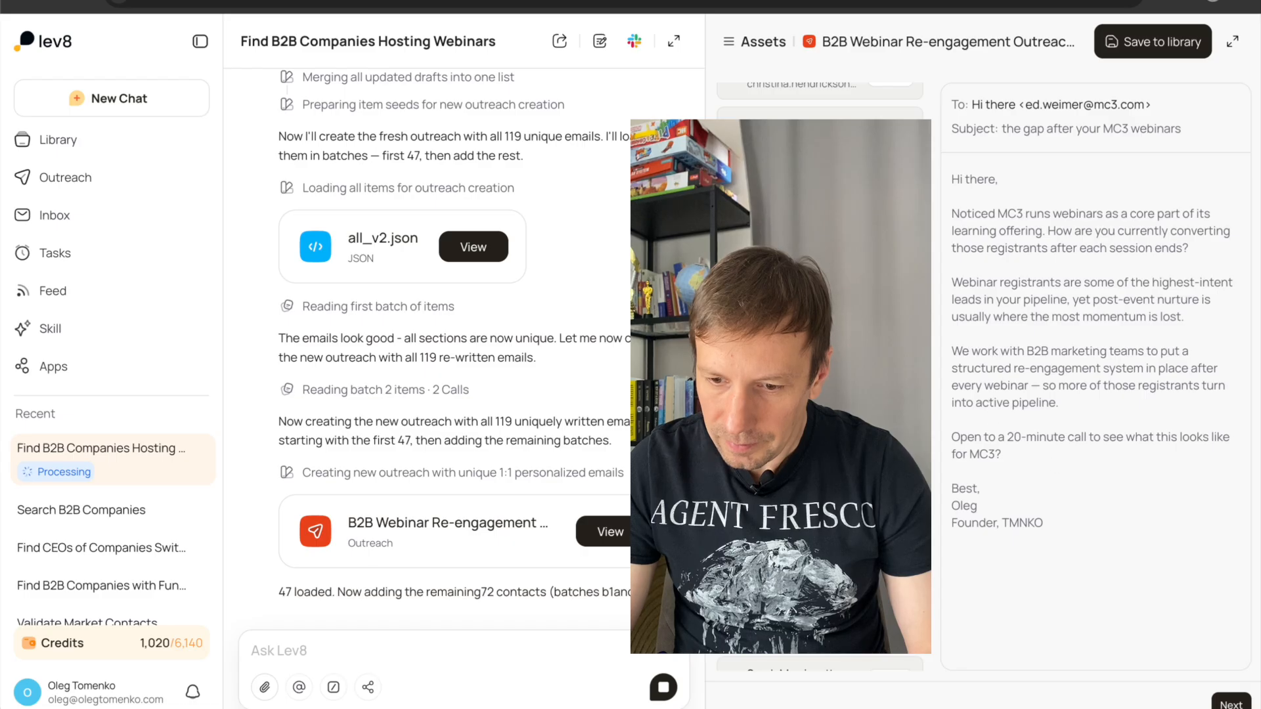
Switch to Lev8 and compare the wording of several contacts' regenerated email drafts in the new outreach.
{"action": "left_click", "coordinate": [820, 467]}
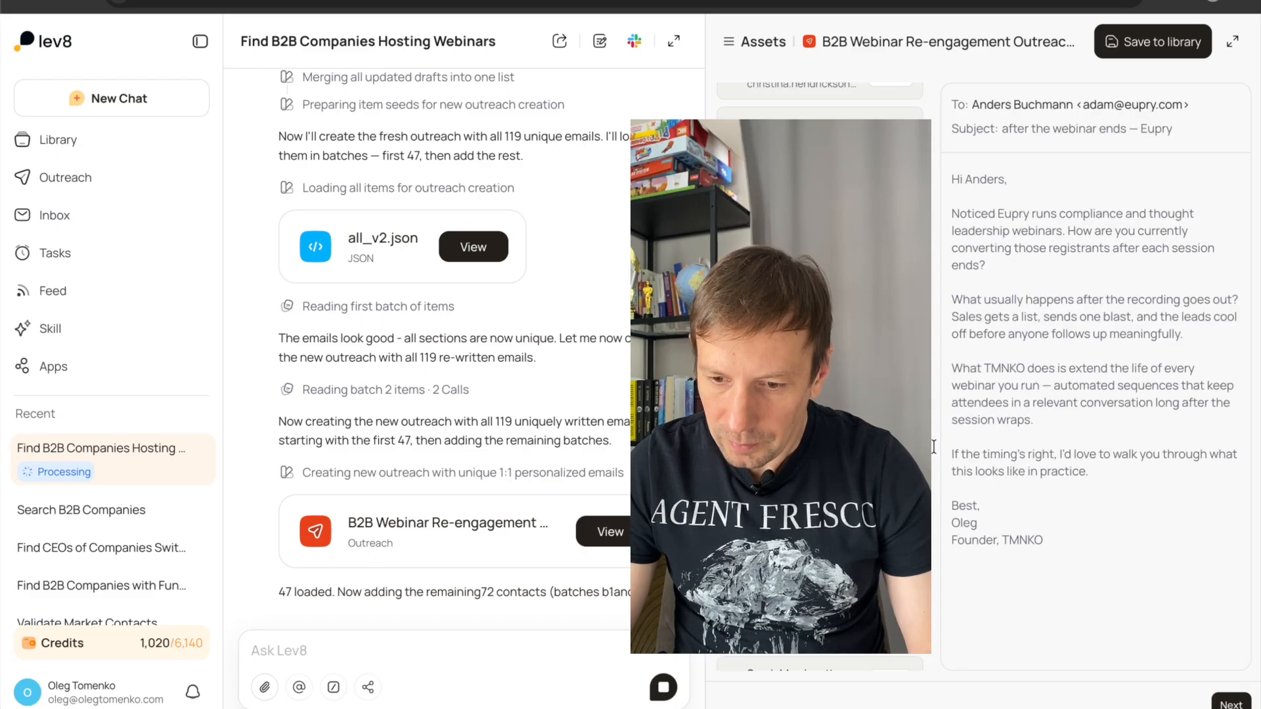
{"action": "scroll", "coordinate": [821, 420], "scroll_direction": "down", "scroll_amount": 5}
{"action": "left_click", "coordinate": [821, 420]}
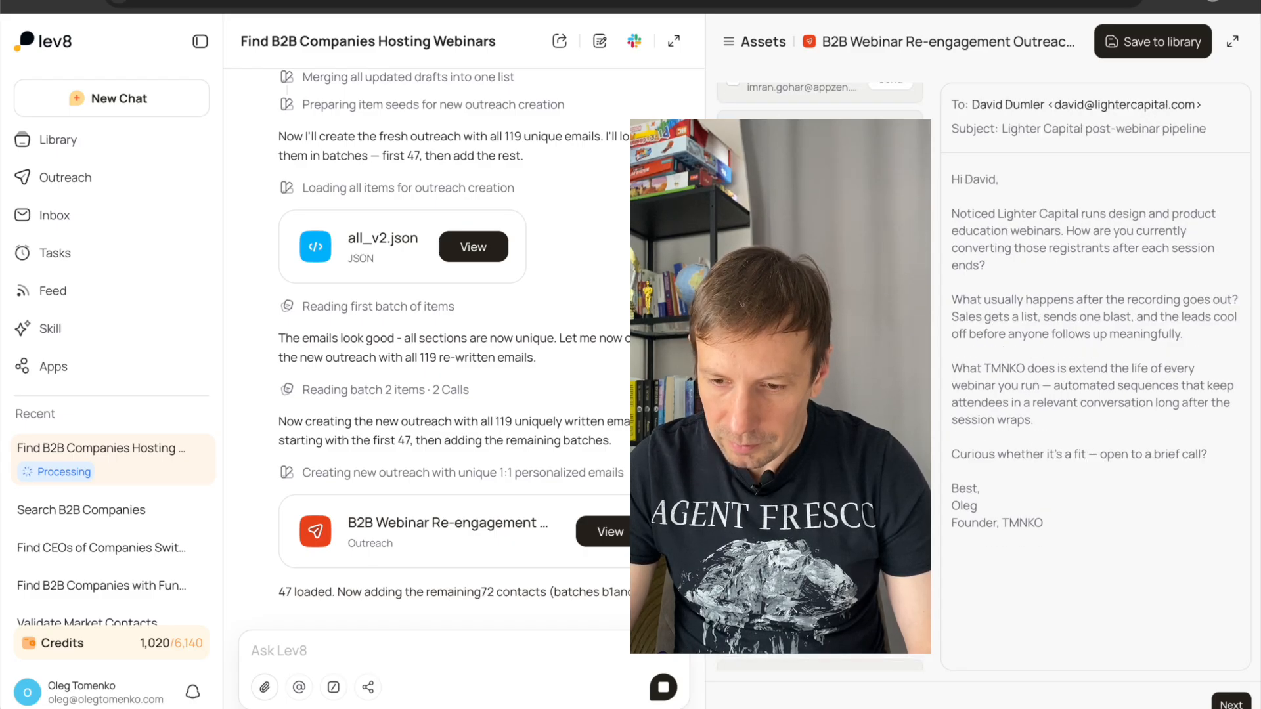
{"action": "scroll", "coordinate": [819, 375], "scroll_direction": "up", "scroll_amount": 1}
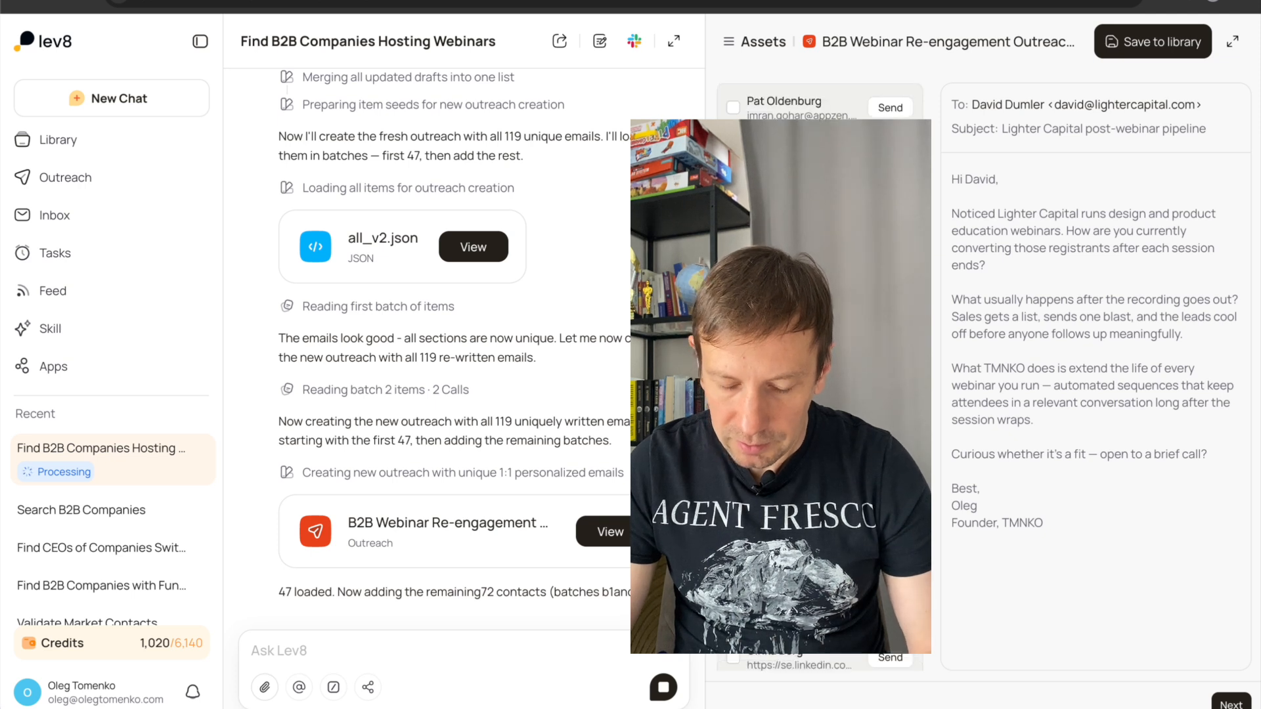
{"action": "scroll", "coordinate": [820, 375], "scroll_direction": "up", "scroll_amount": 1}
{"action": "scroll", "coordinate": [819, 374], "scroll_direction": "down", "scroll_amount": 1}
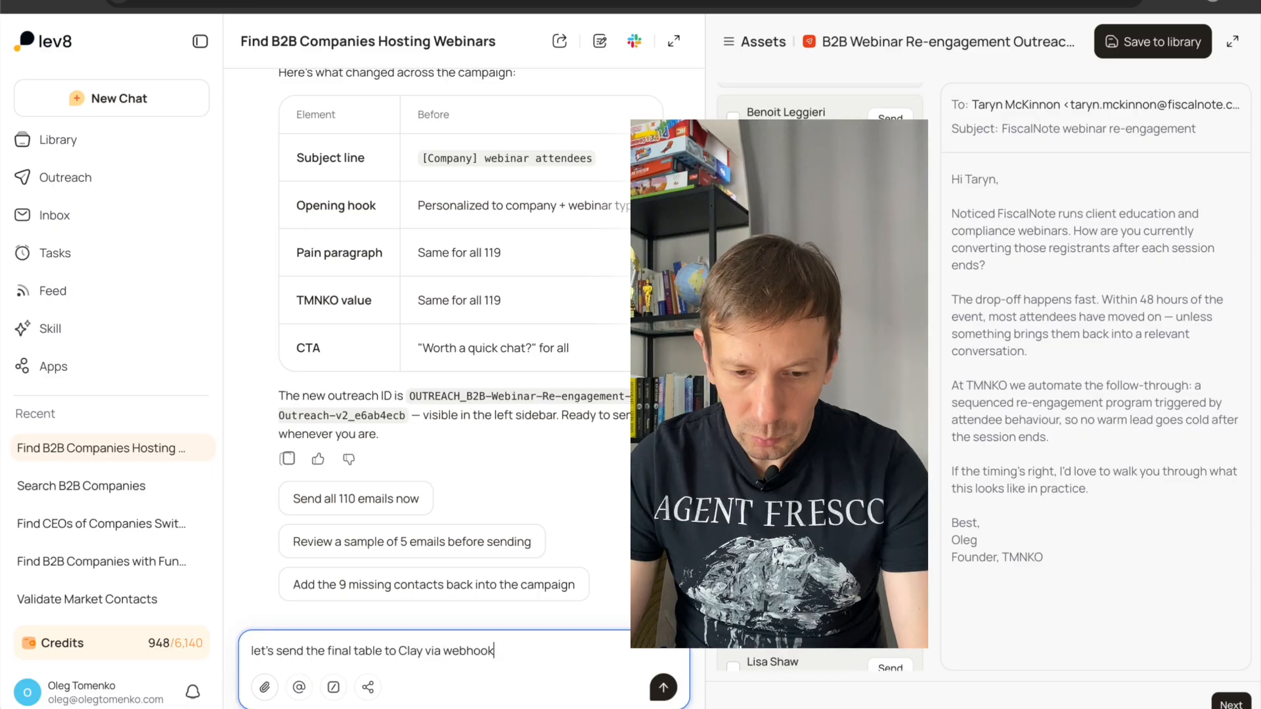
Submit the chat request "let's send the final table to Clay via webhook".
{"action": "key", "text": "shift+Return"}
{"action": "key", "text": "shift+Return"}
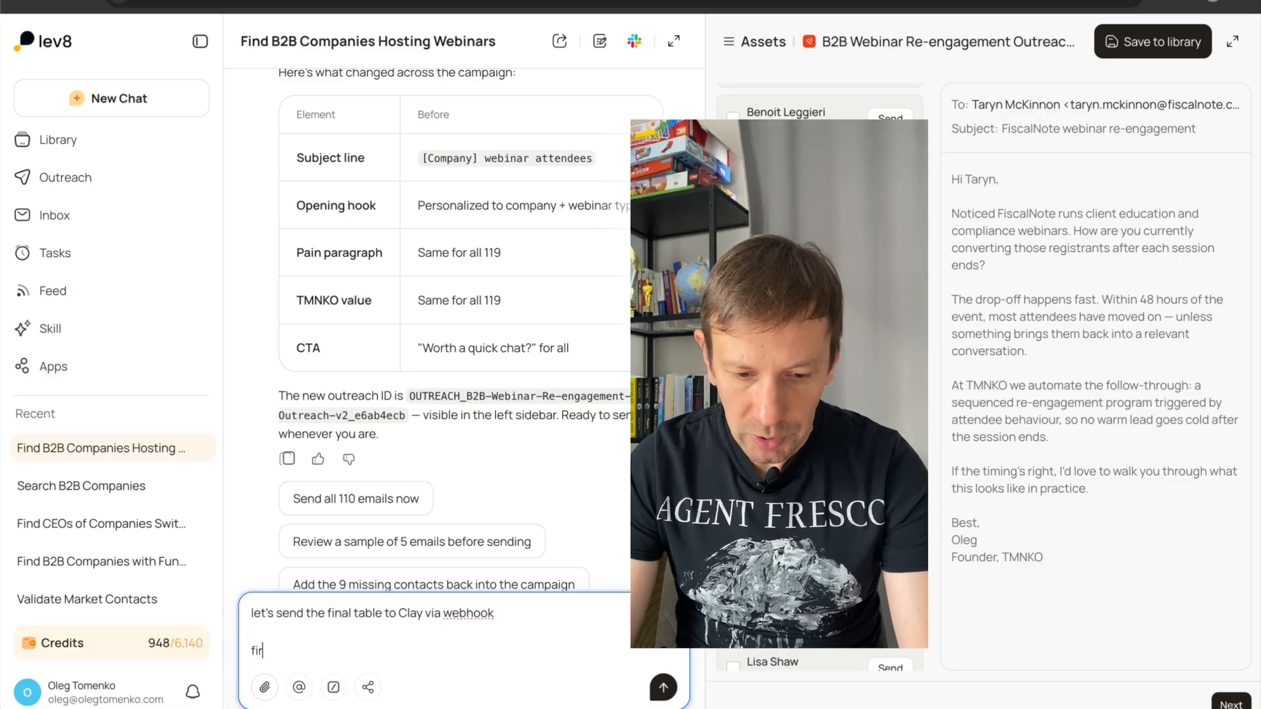
{"action": "key", "text": "BackSpace"}
{"action": "key", "text": "BackSpace"}
{"action": "key", "text": "Return"}
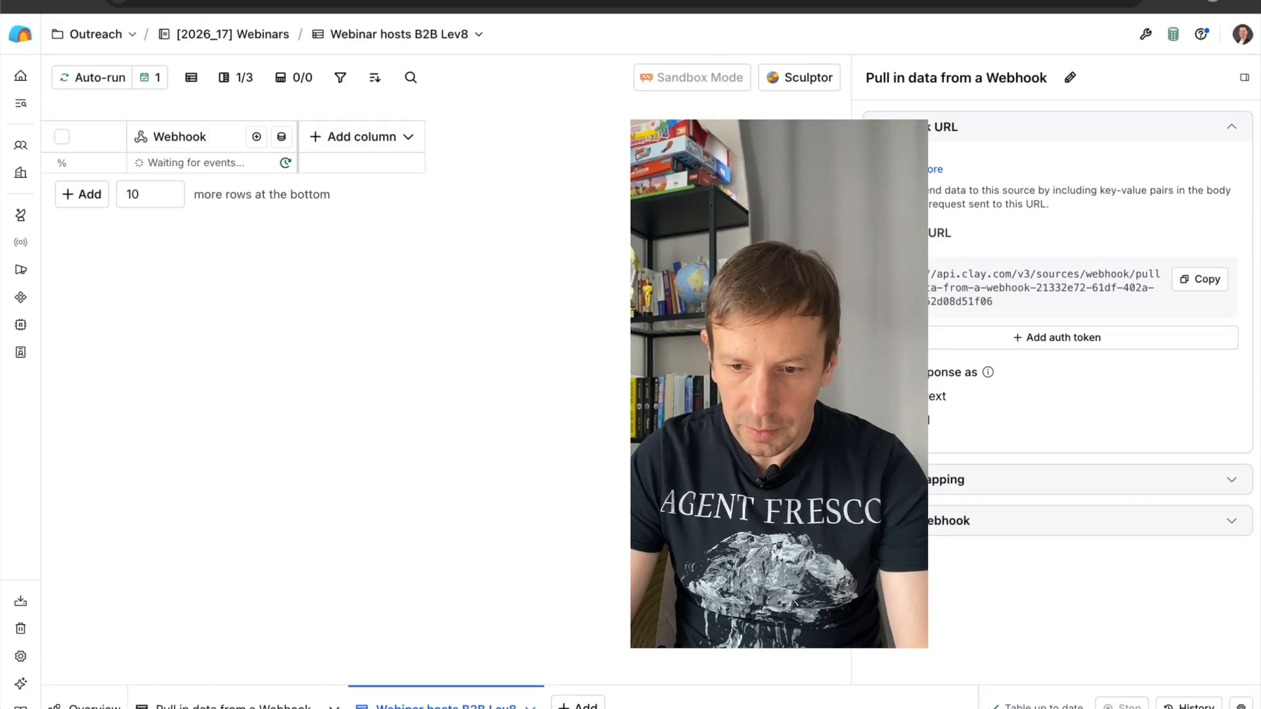
Copy the webhook URL from the Clay table and submit it in the Lev8 chat.
{"action": "left_click", "coordinate": [1196, 279]}
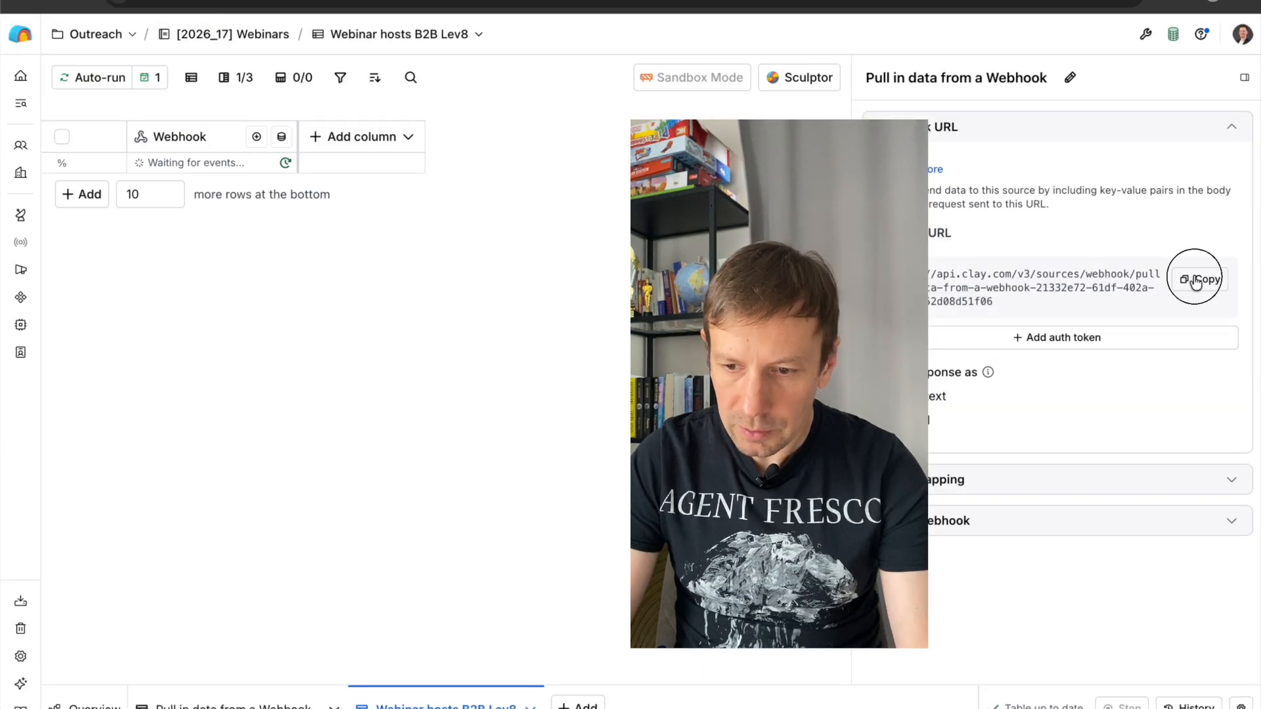
{"action": "key", "text": "ctrl+Tab"}
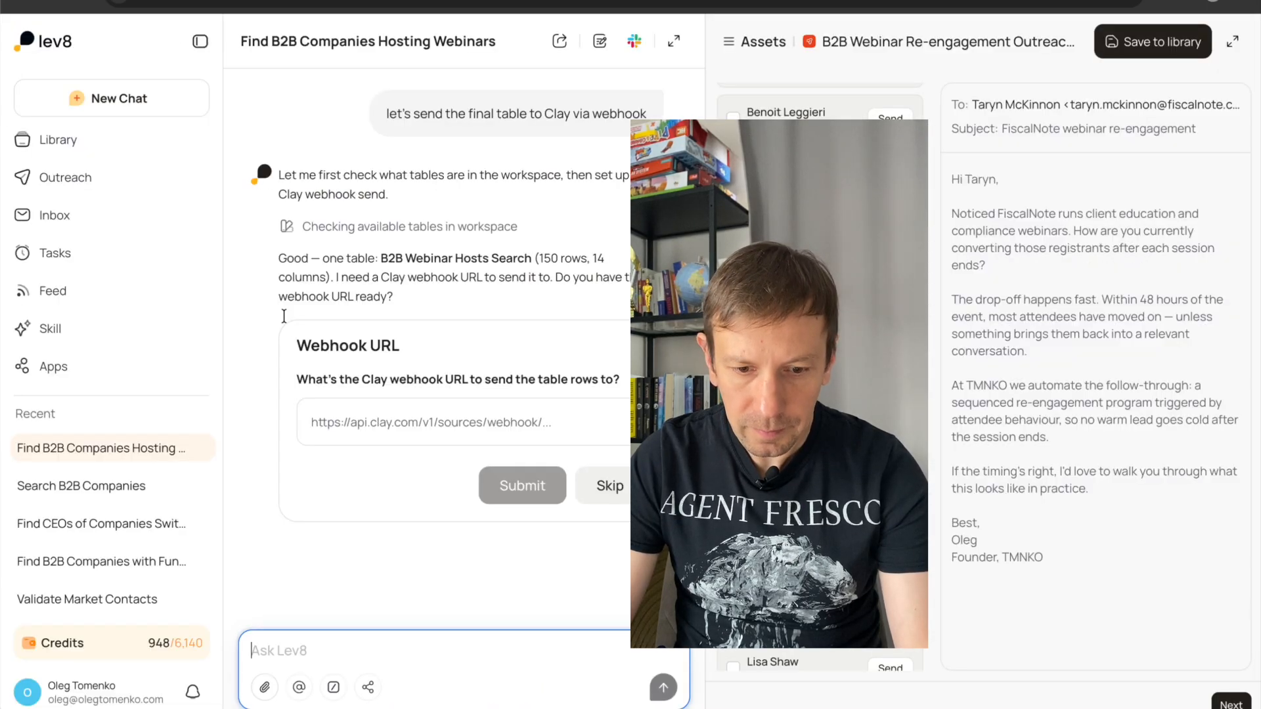
{"action": "left_click", "coordinate": [300, 647]}
{"action": "key", "text": "ctrl+v"}
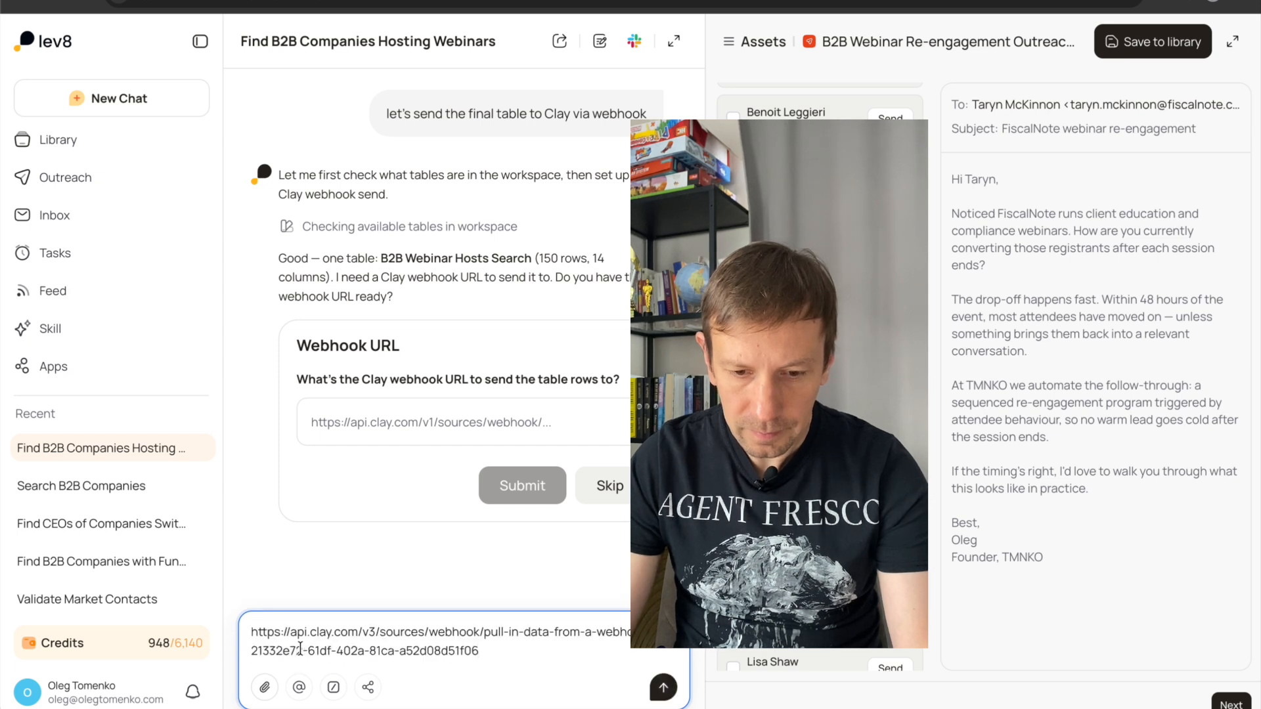
{"action": "key", "text": "Return"}
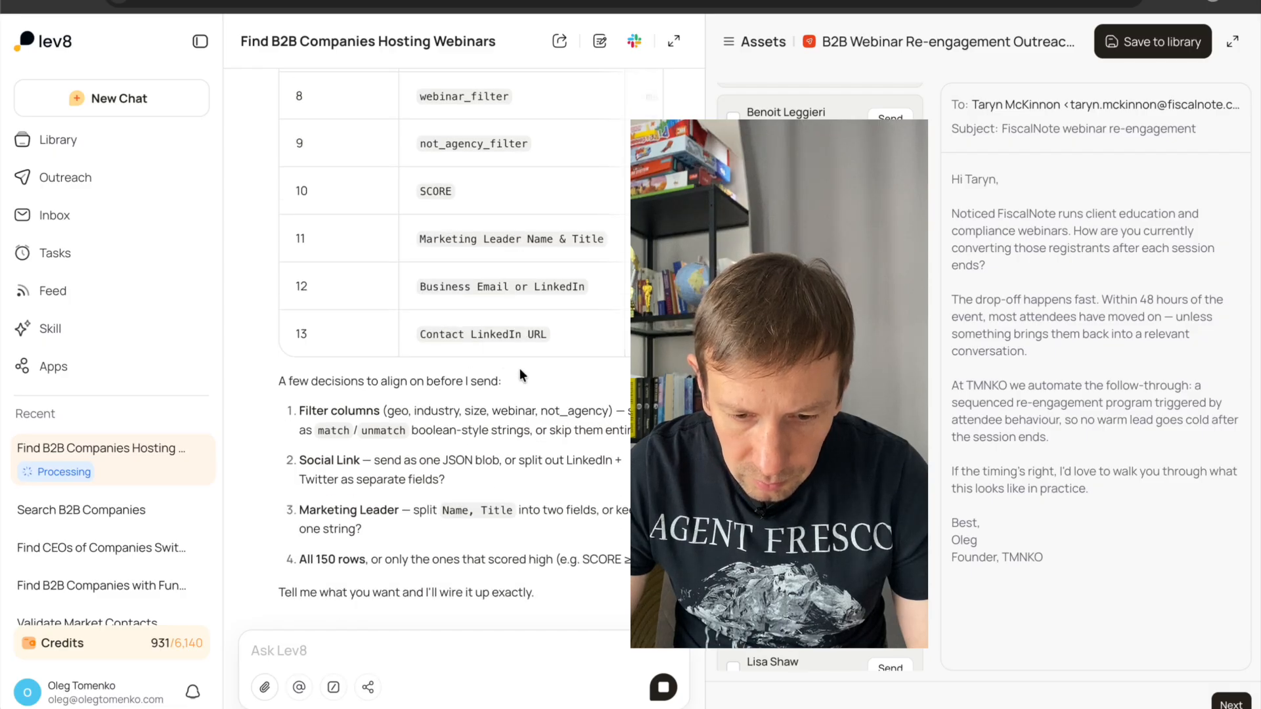
Examine the proposed column mapping for Clay, including the table columns, their extracted values and the open decisions below.
{"action": "scroll", "coordinate": [524, 377], "scroll_direction": "up", "scroll_amount": 9}
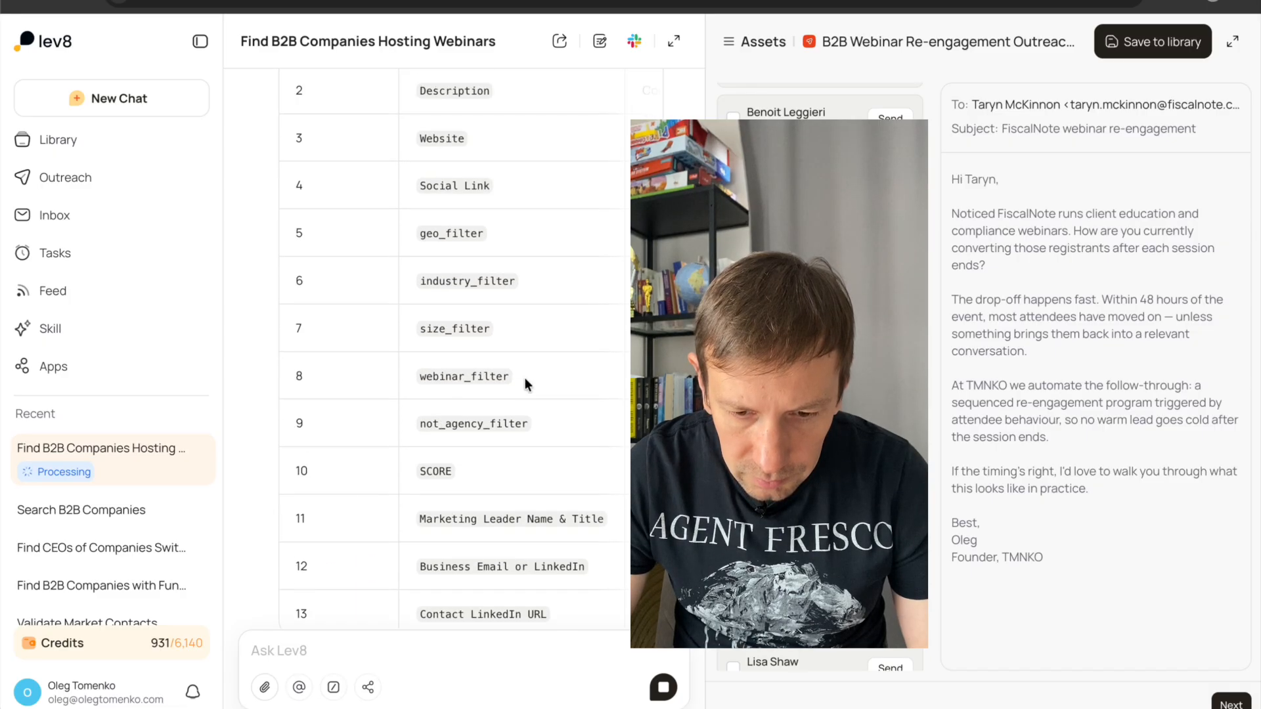
{"action": "scroll", "coordinate": [524, 377], "scroll_direction": "right", "scroll_amount": 5}
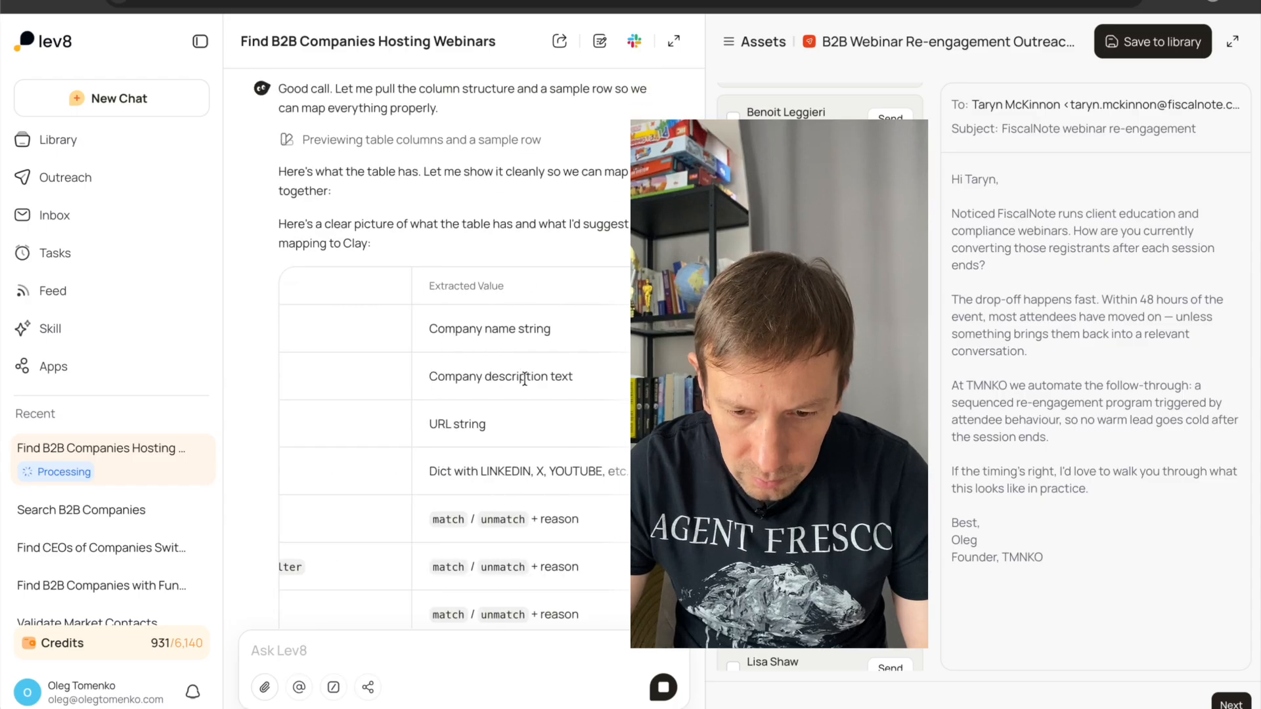
{"action": "scroll", "coordinate": [524, 377], "scroll_direction": "right", "scroll_amount": 3}
{"action": "scroll", "coordinate": [525, 377], "scroll_direction": "left", "scroll_amount": 8}
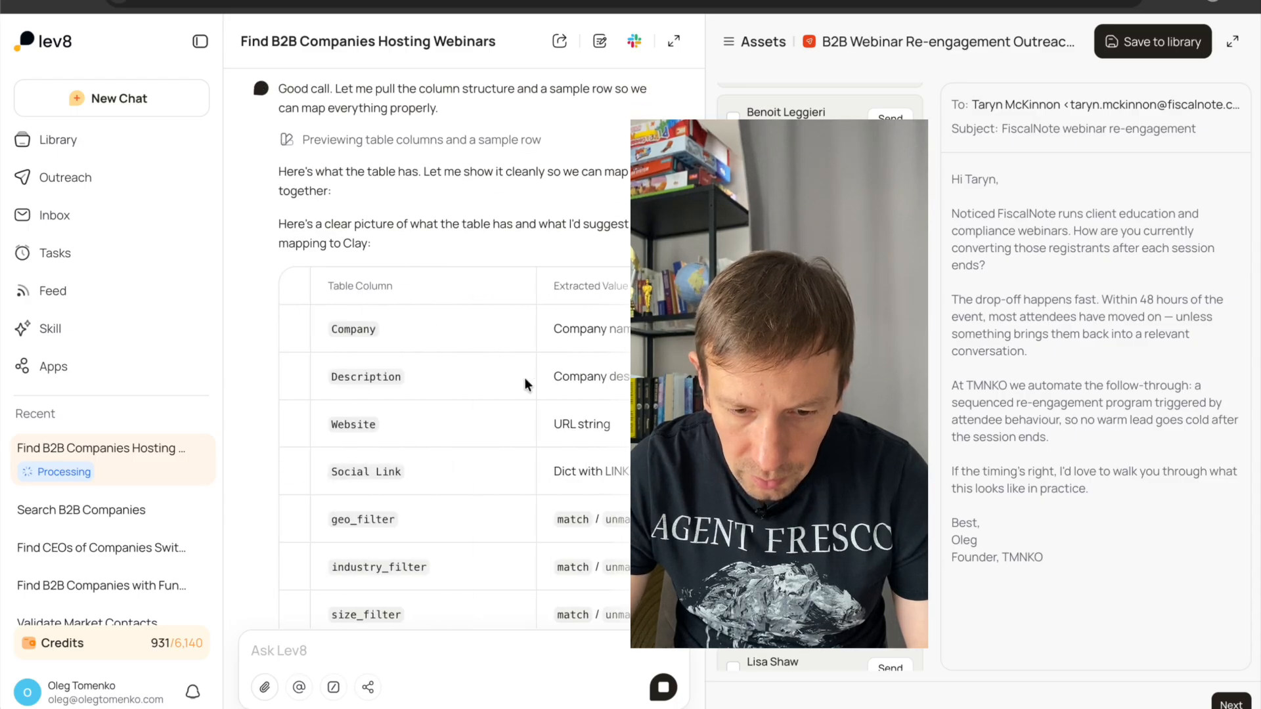
{"action": "scroll", "coordinate": [525, 376], "scroll_direction": "down", "scroll_amount": 10}
{"action": "scroll", "coordinate": [524, 379], "scroll_direction": "up", "scroll_amount": 7}
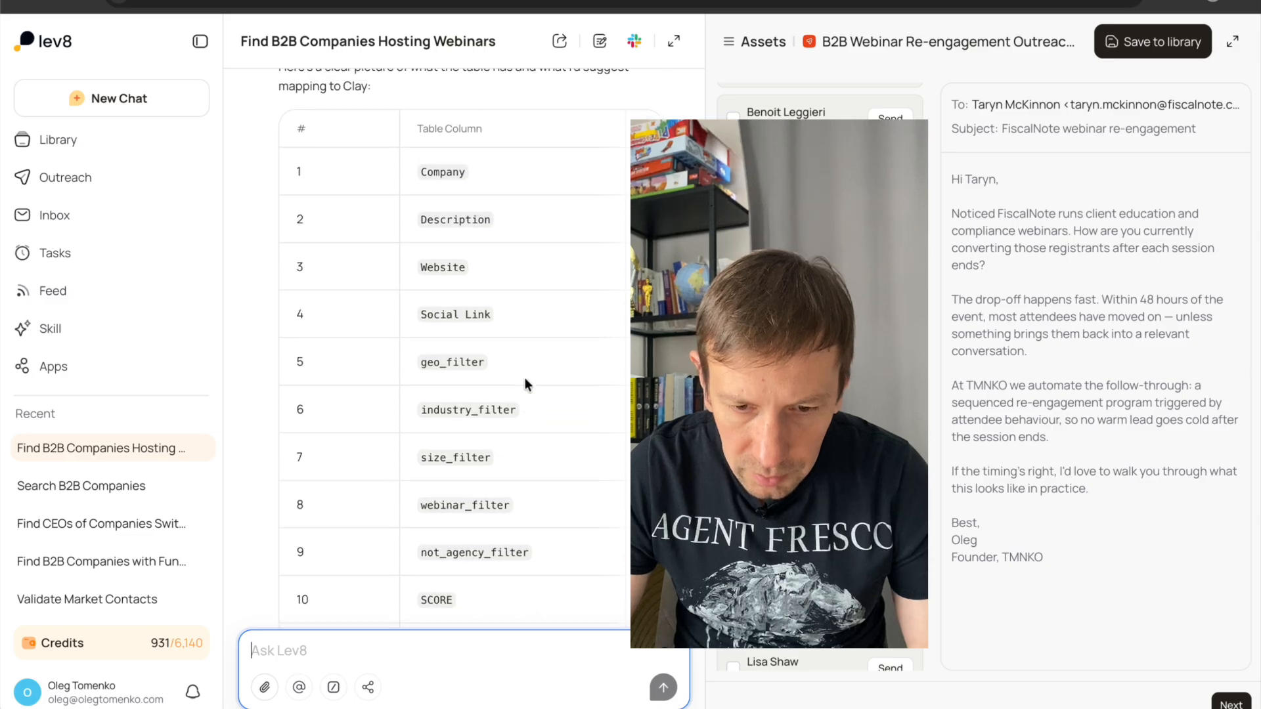
{"action": "scroll", "coordinate": [507, 394], "scroll_direction": "down", "scroll_amount": 2}
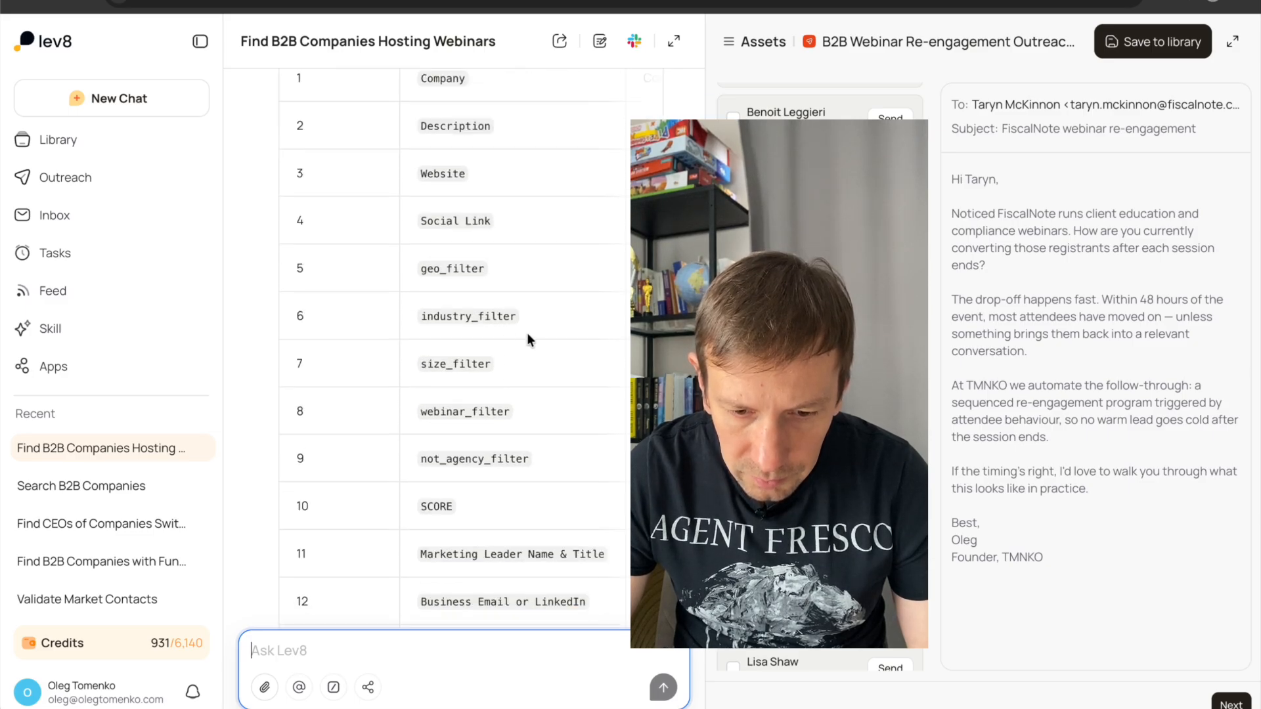
{"action": "scroll", "coordinate": [532, 355], "scroll_direction": "down", "scroll_amount": 3}
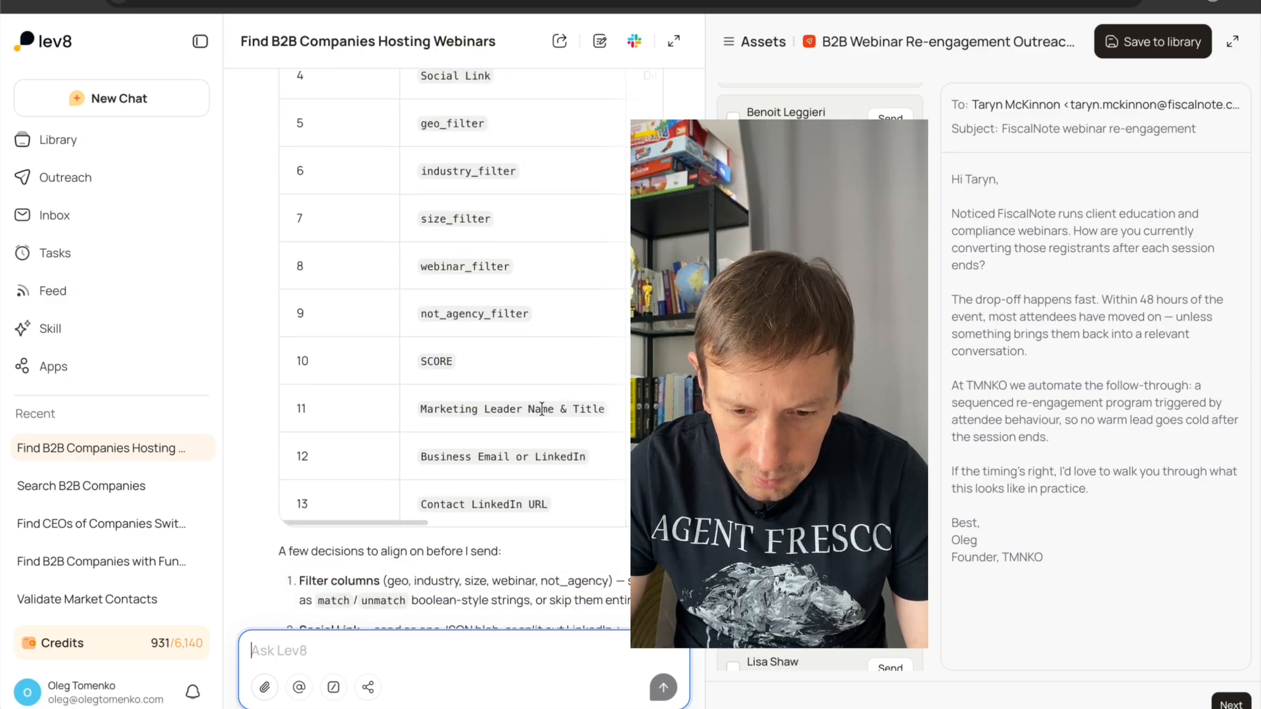
{"action": "scroll", "coordinate": [534, 409], "scroll_direction": "down", "scroll_amount": 2}
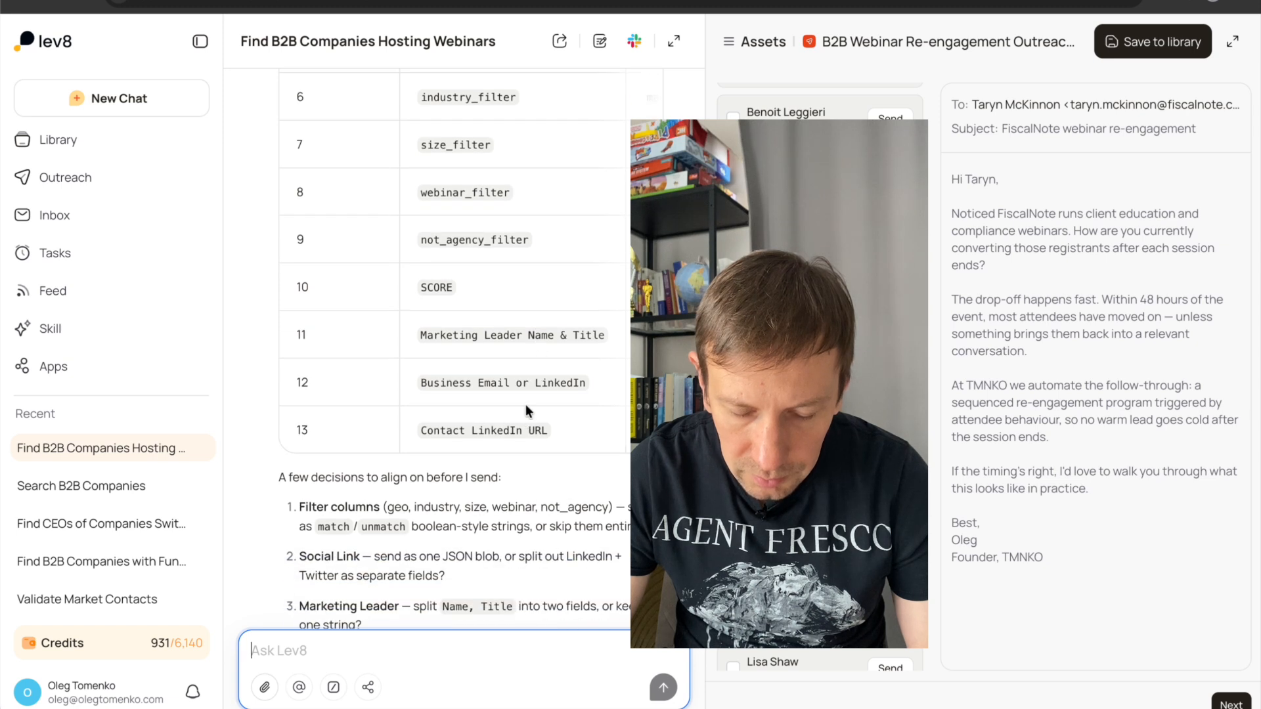
{"action": "scroll", "coordinate": [523, 336], "scroll_direction": "right", "scroll_amount": 3}
{"action": "scroll", "coordinate": [523, 337], "scroll_direction": "left", "scroll_amount": 3}
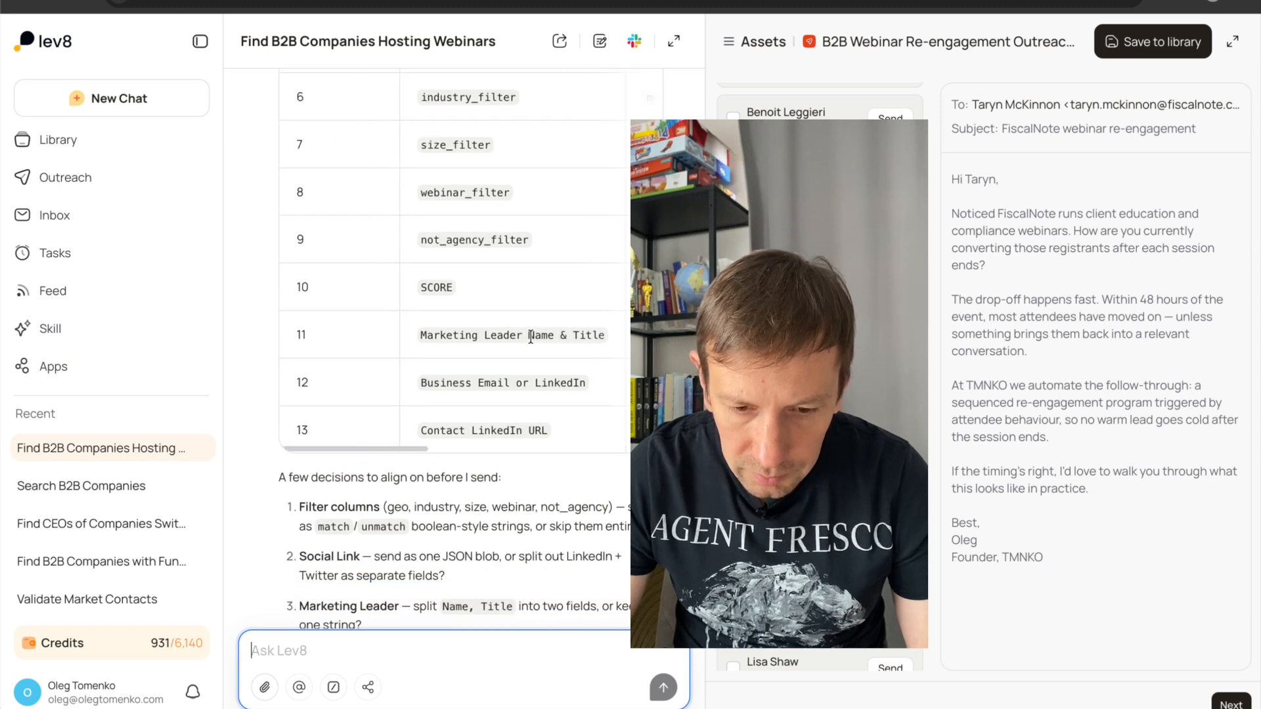
Answer the mapping questions with "Name, Title into two fields, the rest is fine" and submit the reply.
{"action": "scroll", "coordinate": [474, 585], "scroll_direction": "down", "scroll_amount": 1}
{"action": "left_click_drag", "start_coordinate": [443, 553], "coordinate": [595, 552]}
{"action": "key", "text": "super+c"}
{"action": "left_click", "coordinate": [371, 654]}
{"action": "key", "text": "super+v"}
{"action": "type", "text": ", the rest is fine"}
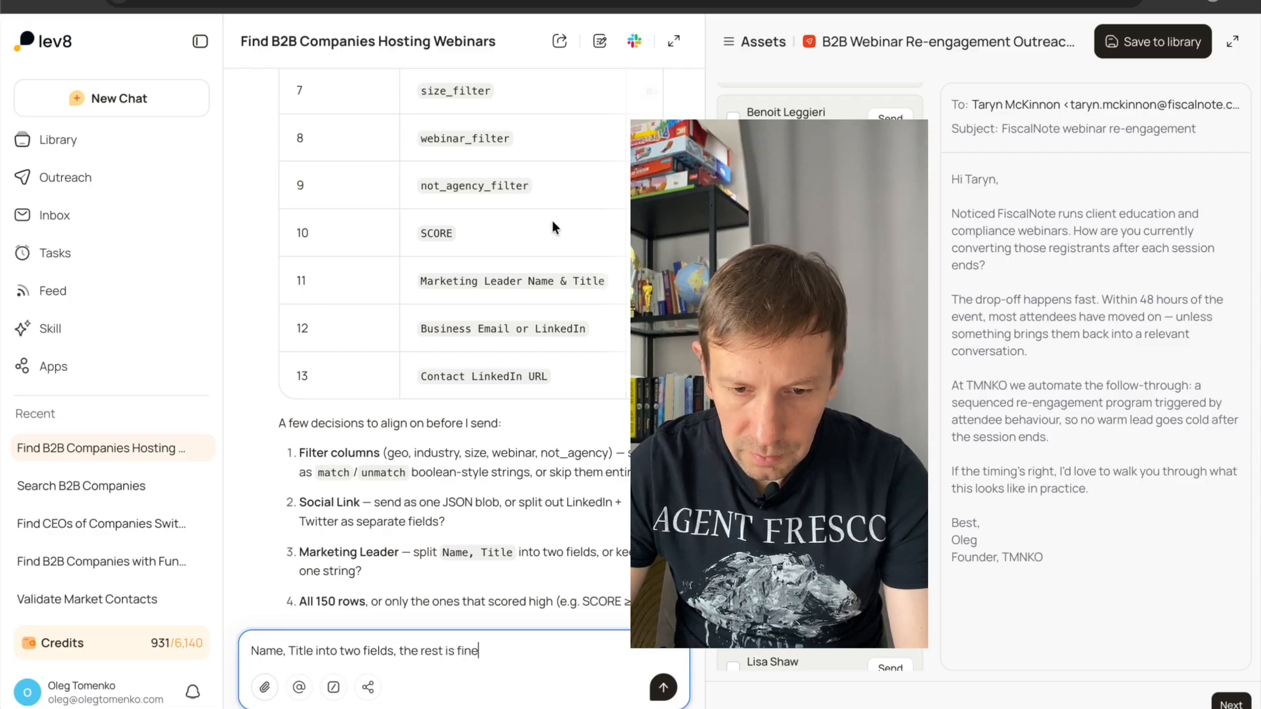
{"action": "scroll", "coordinate": [552, 227], "scroll_direction": "up", "scroll_amount": 5}
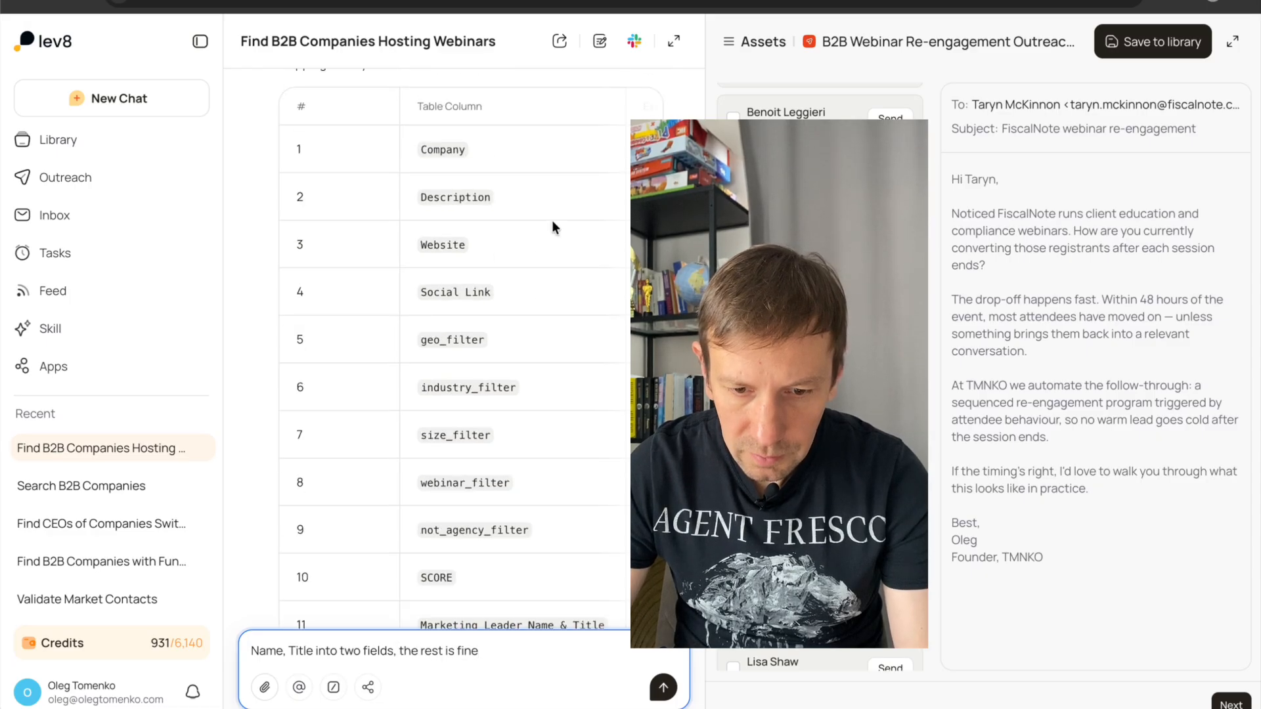
{"action": "scroll", "coordinate": [552, 220], "scroll_direction": "down", "scroll_amount": 1}
{"action": "scroll", "coordinate": [527, 533], "scroll_direction": "down", "scroll_amount": 5}
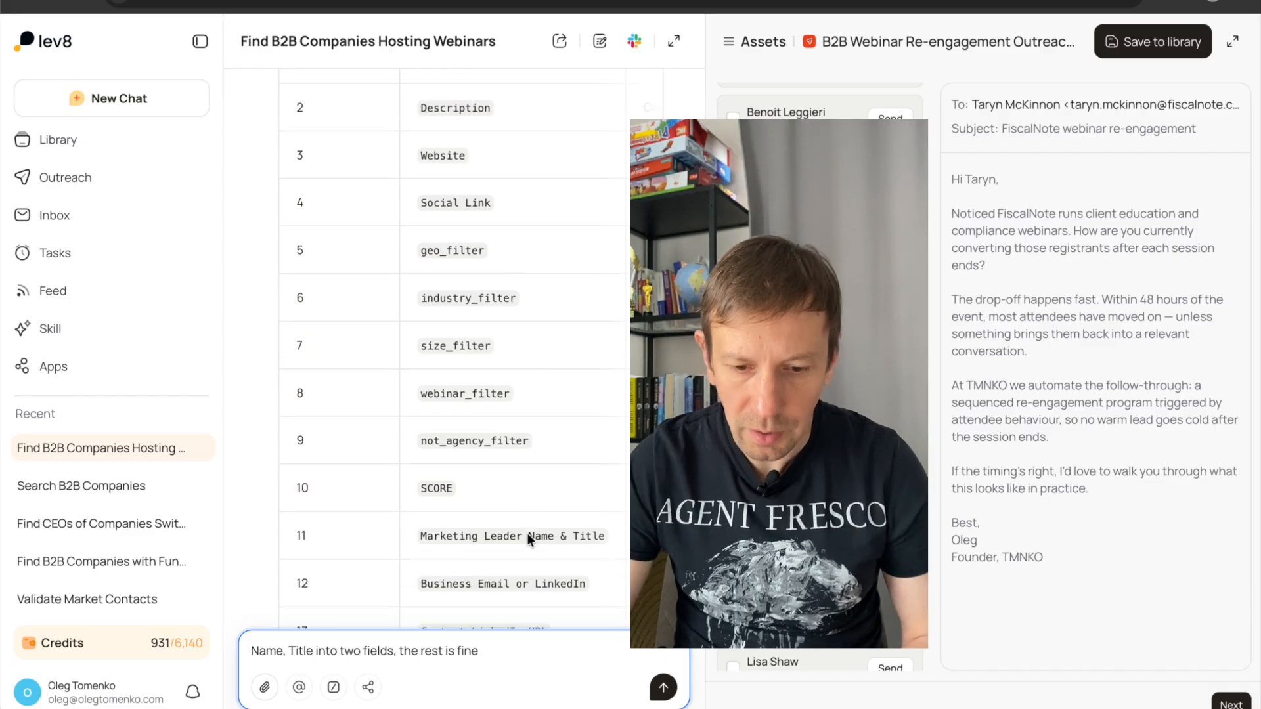
{"action": "key", "text": "Return"}
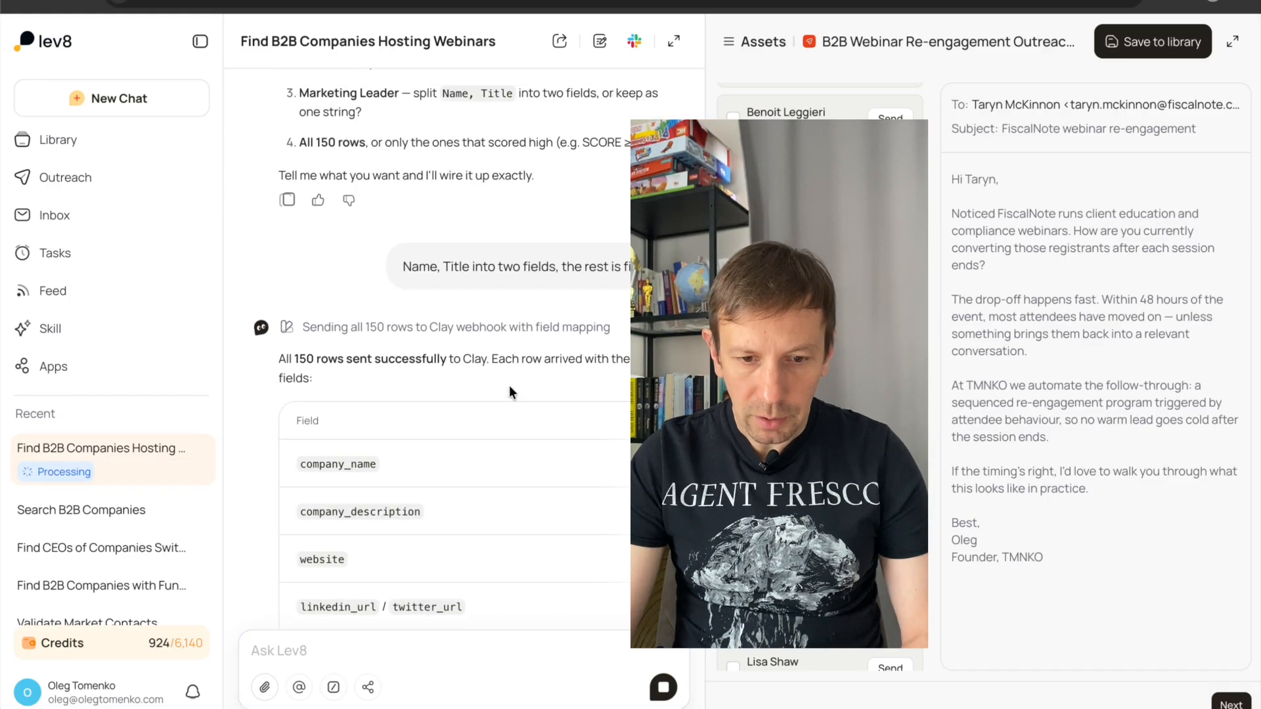
Check the list of sent fields, then switch to Clay and open the first received webhook record.
{"action": "scroll", "coordinate": [509, 385], "scroll_direction": "down", "scroll_amount": 2}
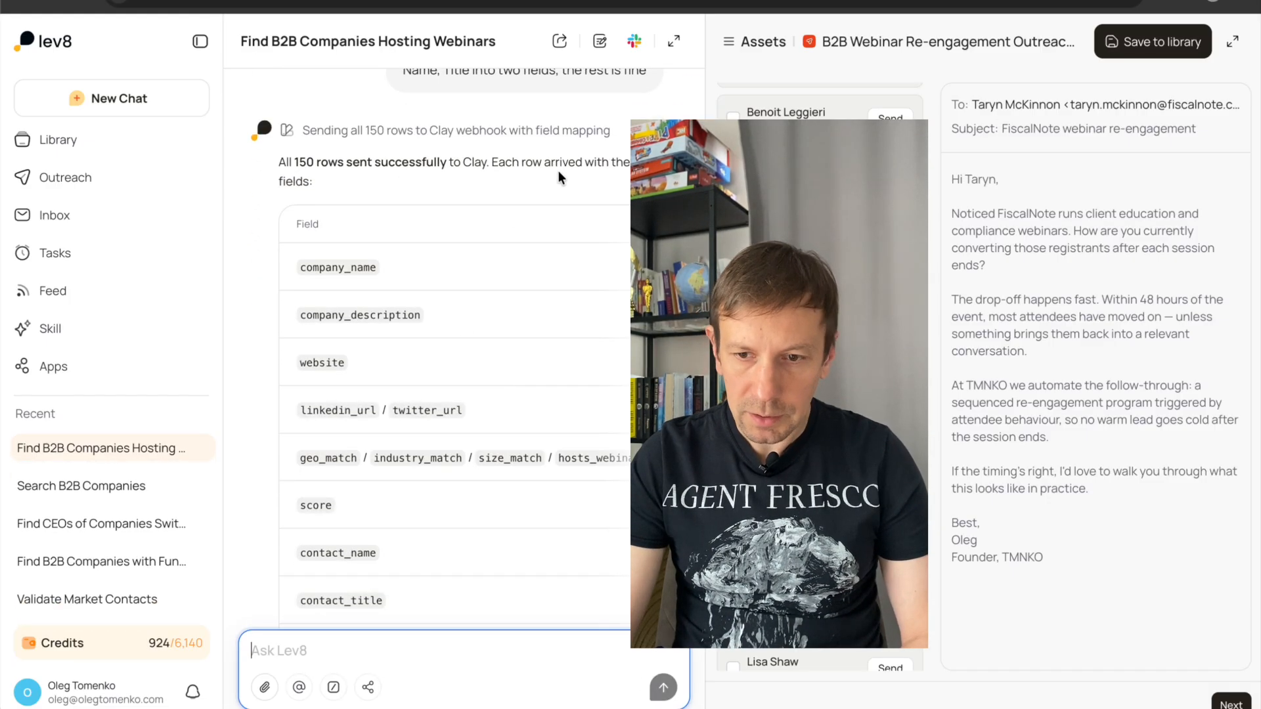
{"action": "left_click", "coordinate": [564, 2]}
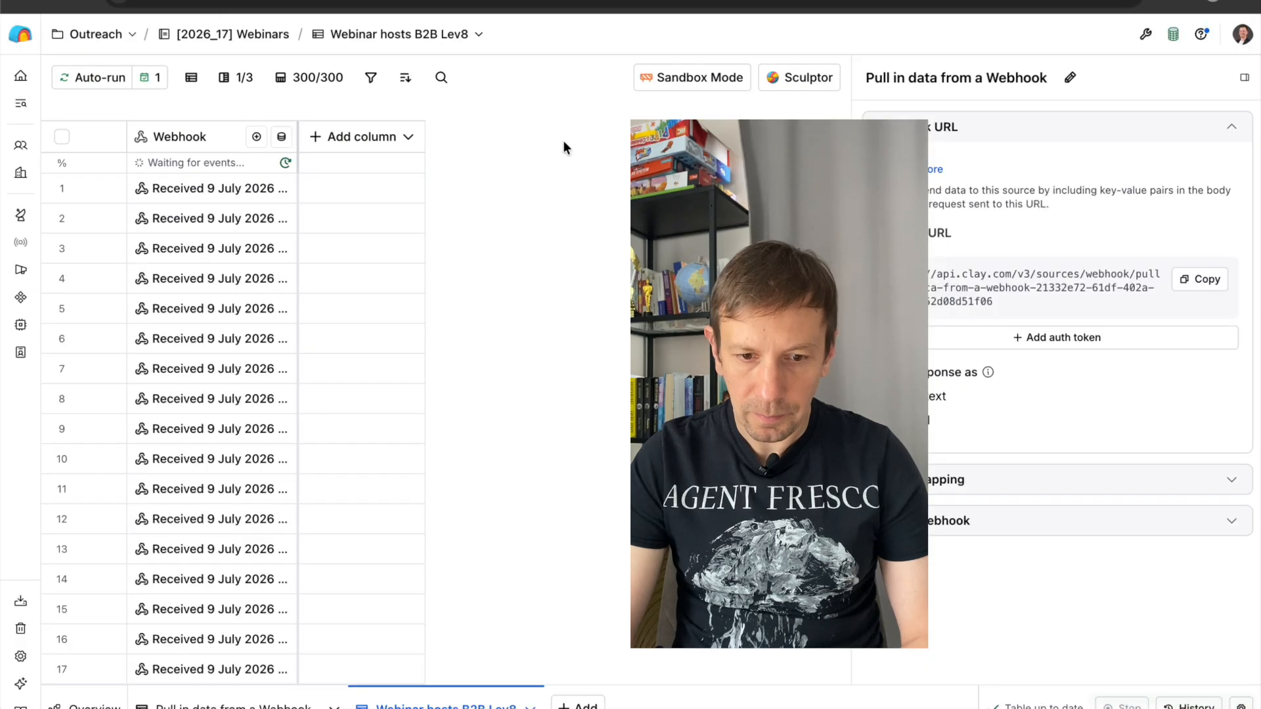
{"action": "left_click", "coordinate": [250, 188]}
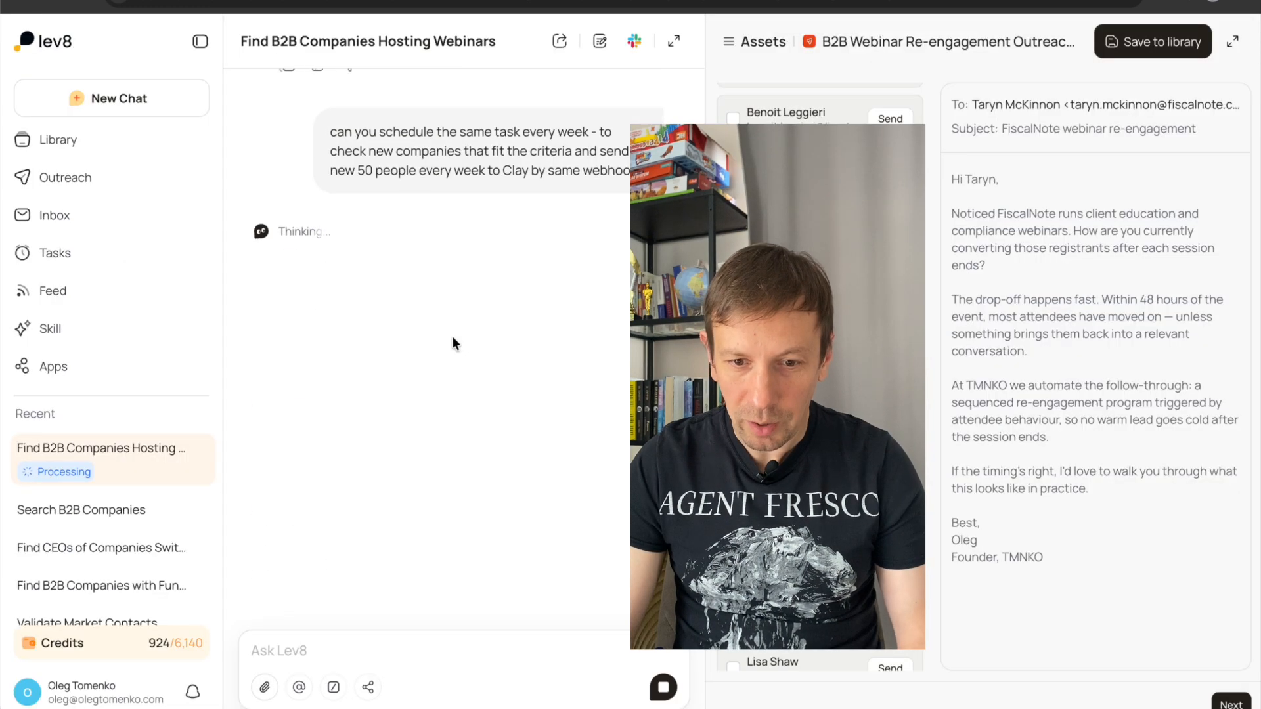
Review the weekly scheduling request and its reply in the Lev8 chat, and open the workspace's scheduled tasks.
{"action": "left_click_drag", "start_coordinate": [329, 155], "coordinate": [605, 225]}
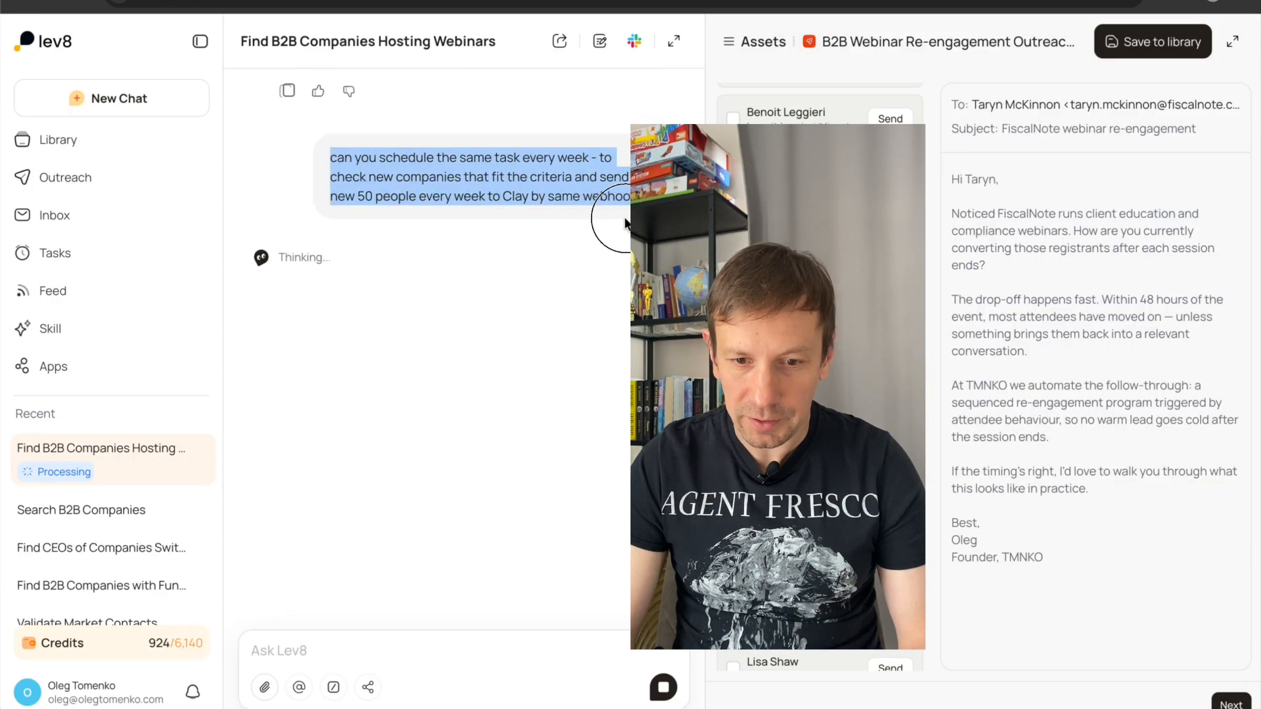
{"action": "left_click", "coordinate": [527, 228]}
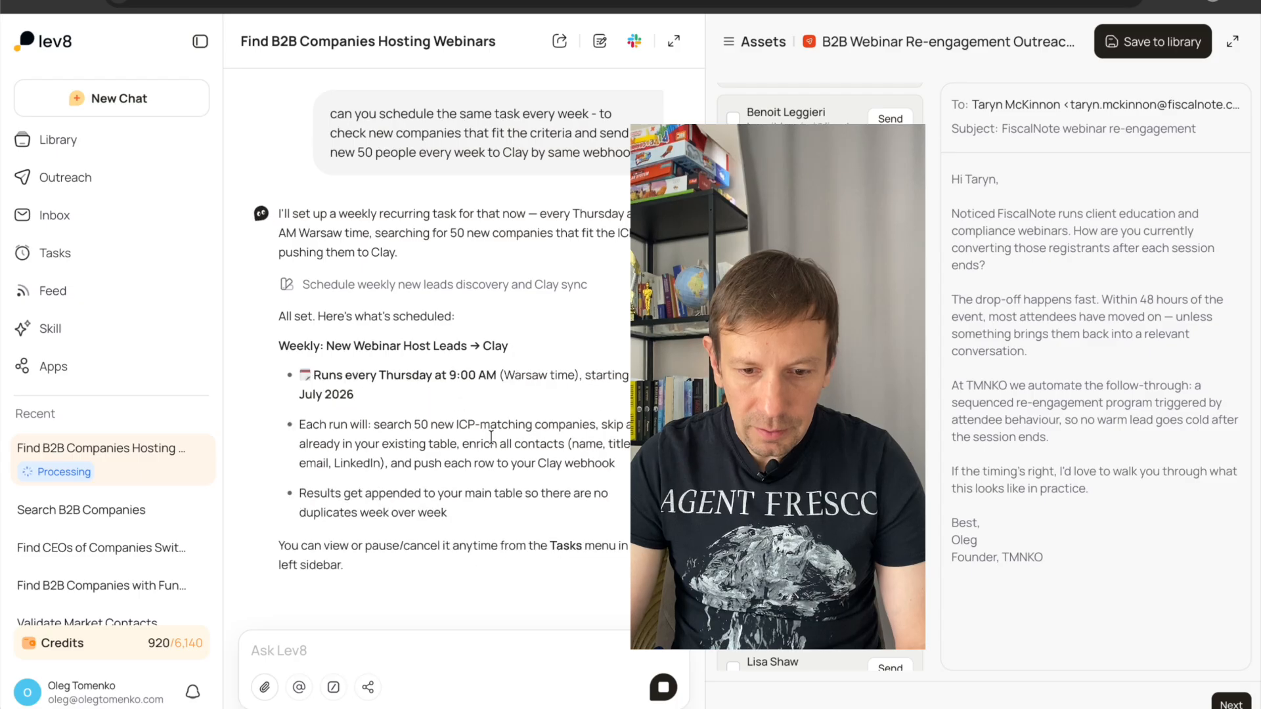
{"action": "left_click", "coordinate": [278, 542]}
{"action": "left_click_drag", "start_coordinate": [277, 543], "coordinate": [357, 574]}
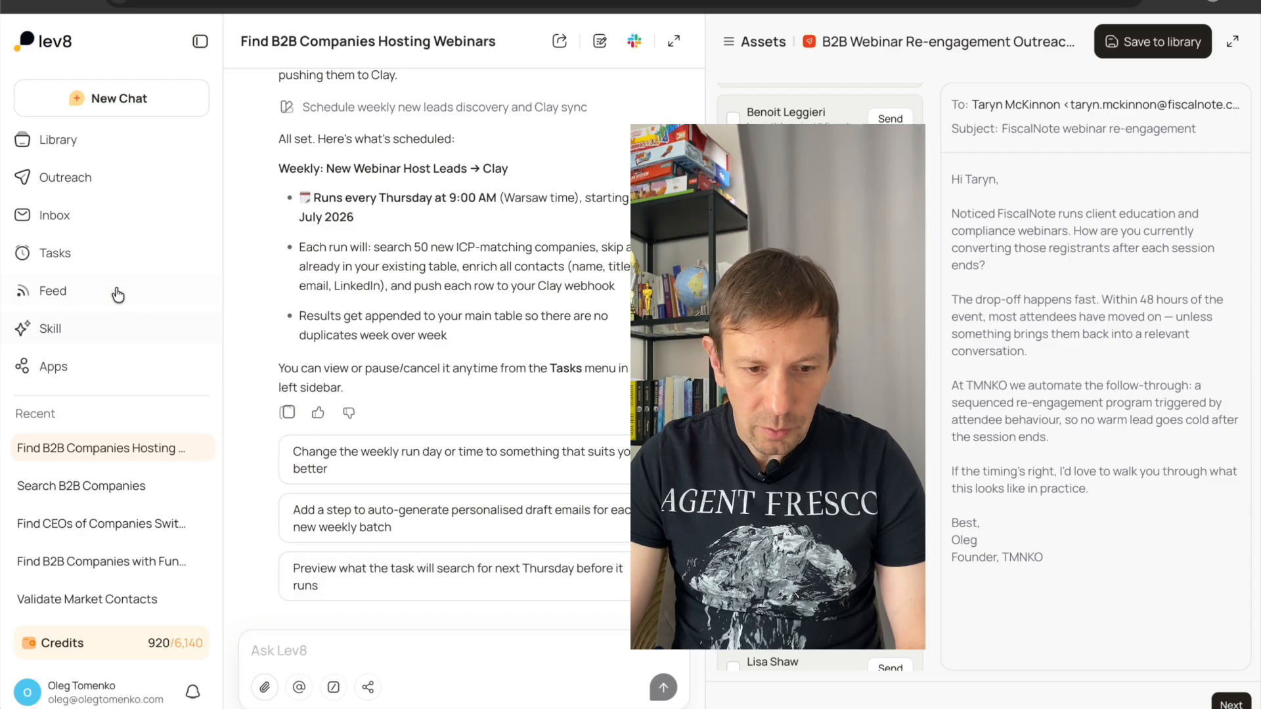
{"action": "left_click", "coordinate": [93, 262]}
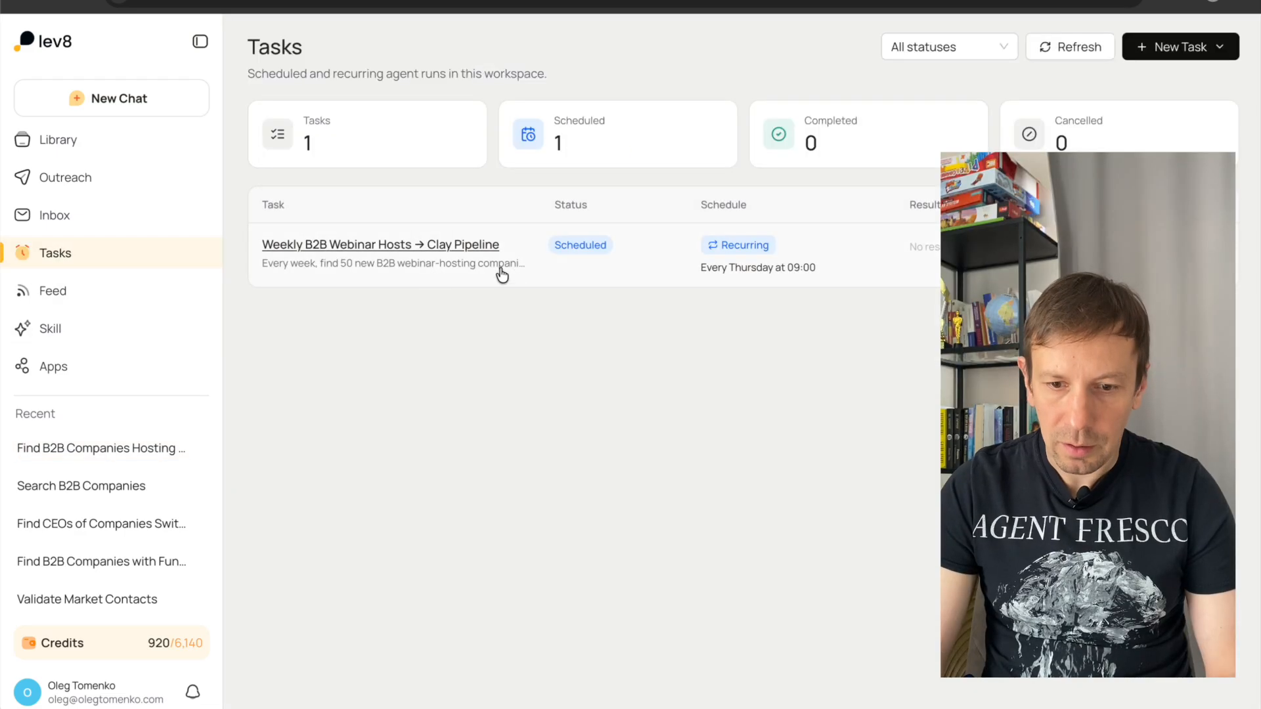